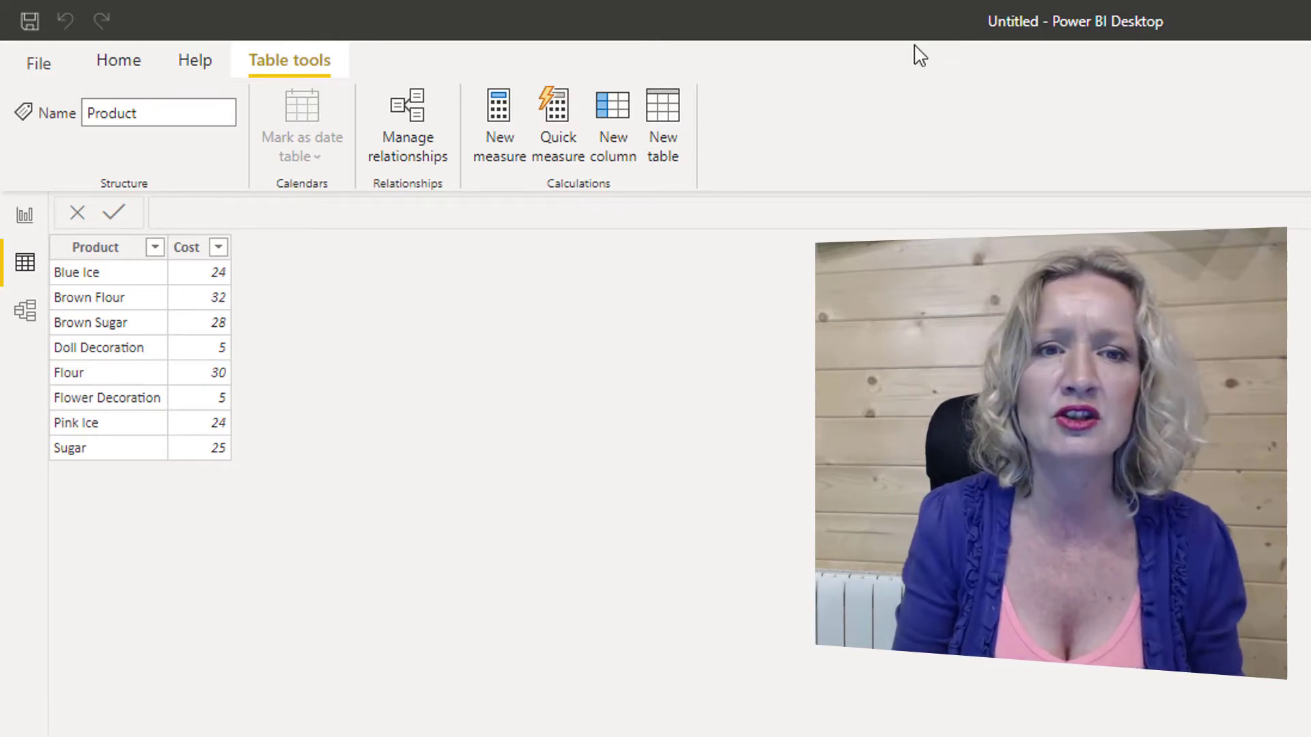
- Create a measure named Lookup Cost in the Product table and start its formula with the LOOKUPVALUE function
click(499, 127)
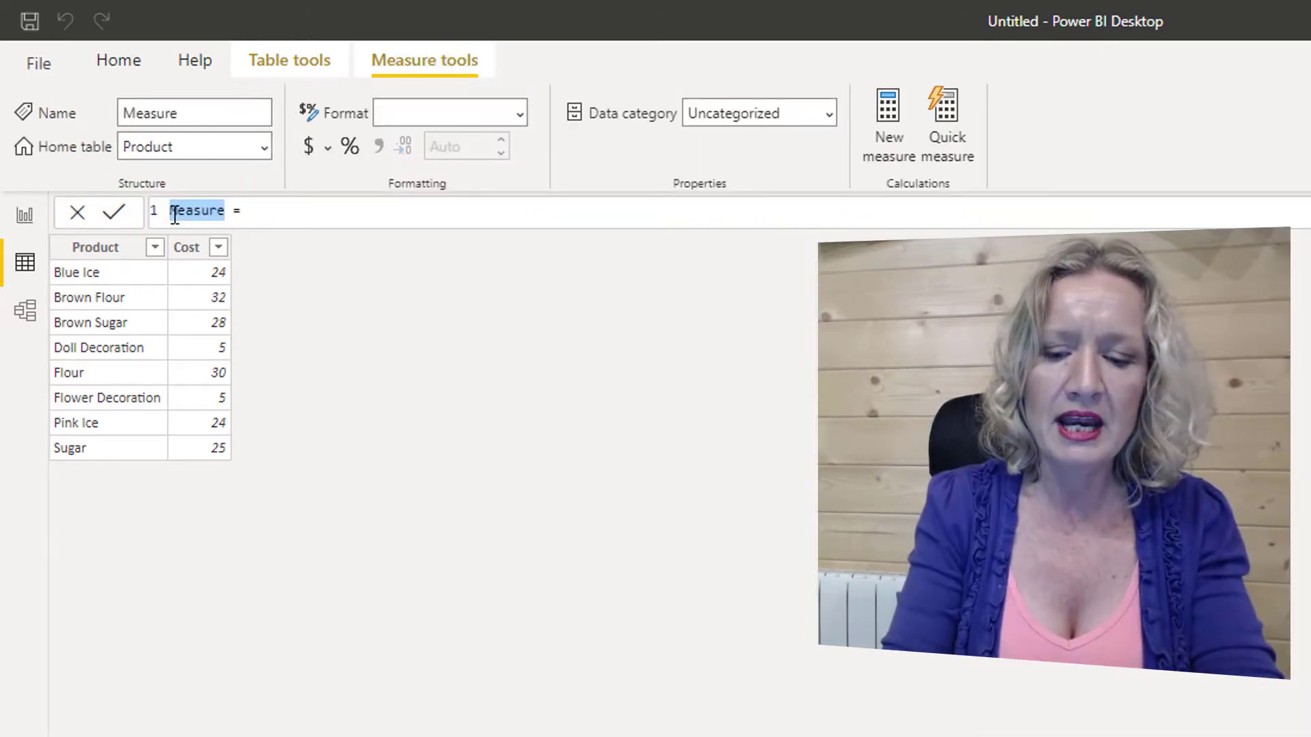
text(Lookup Cost)
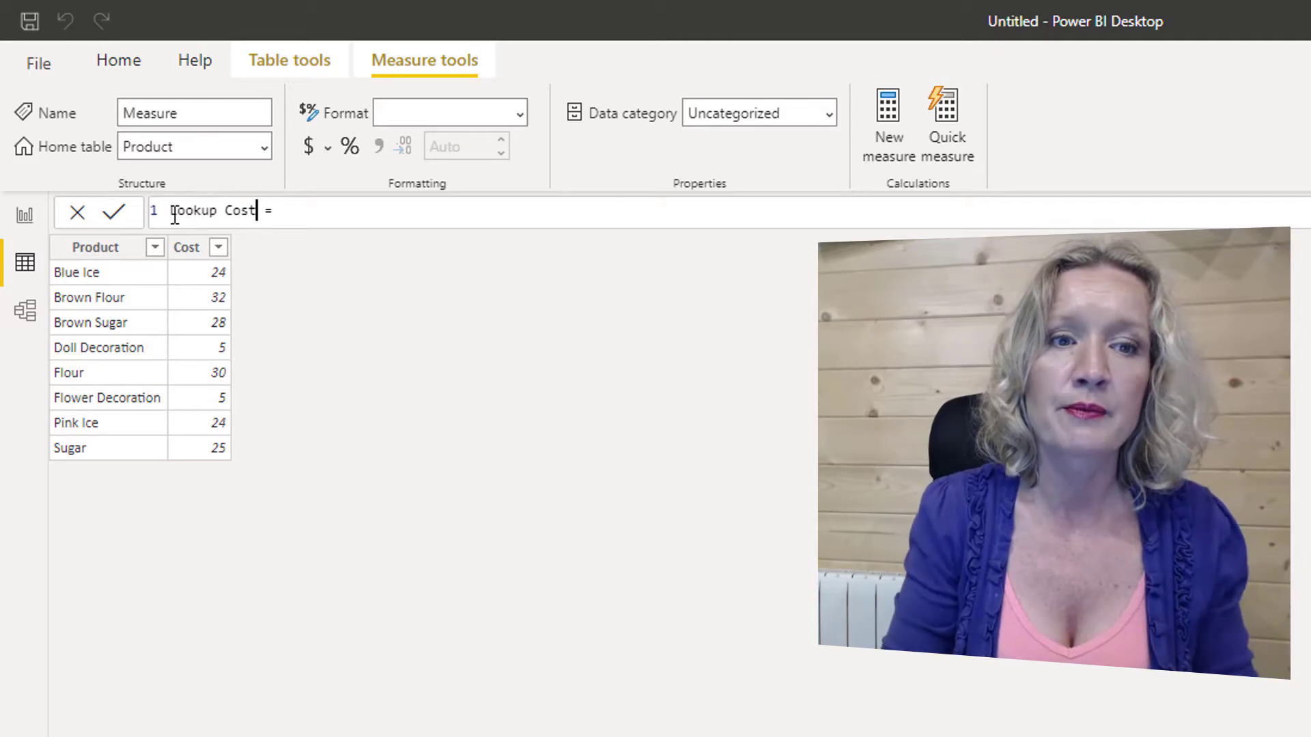
click(292, 217)
text(1oo)
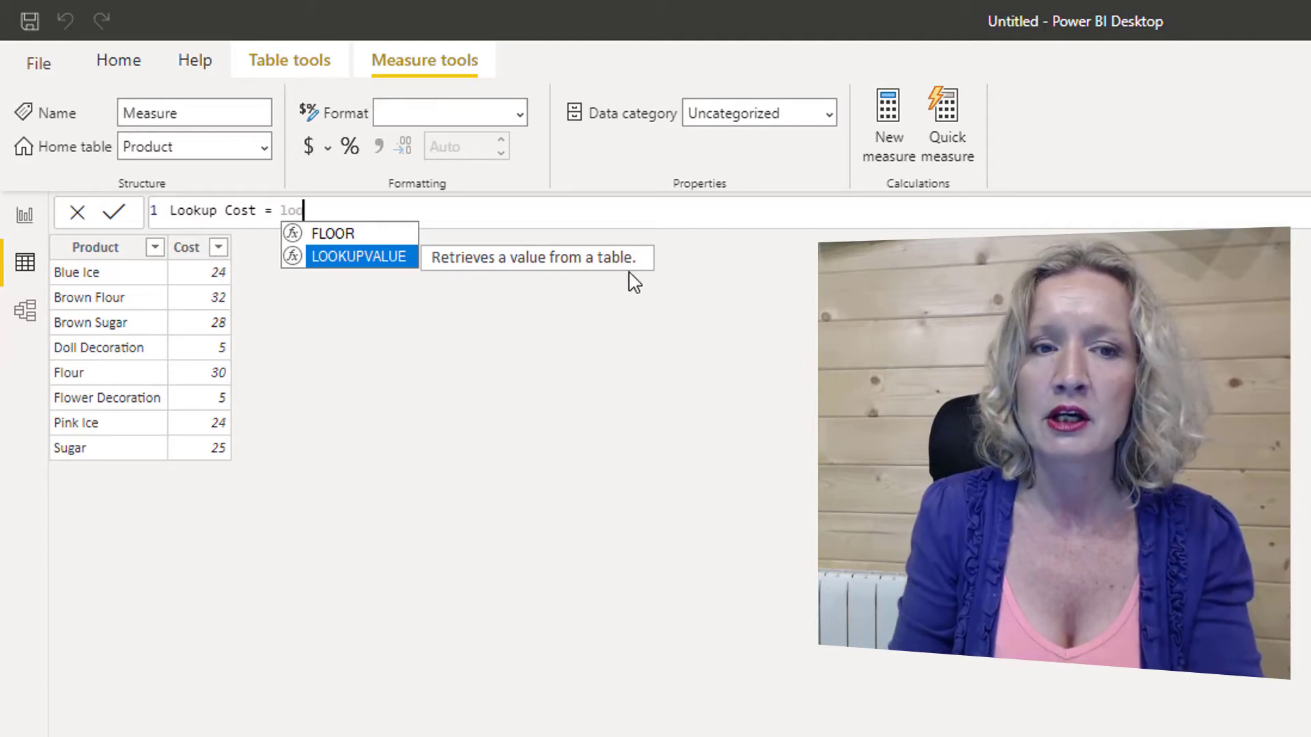
key(Tab)
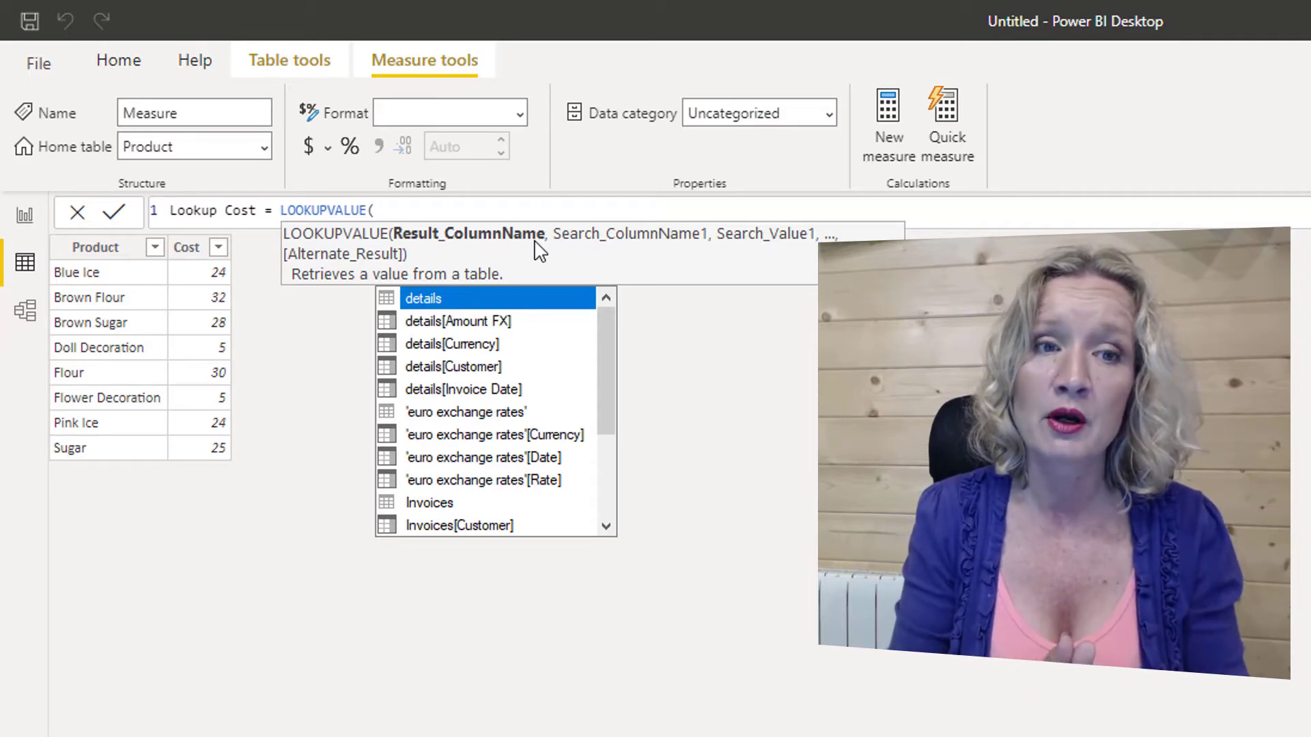
- Give the Lookup Cost formula 'Product'[Cost] as the result column and 'Product'[Product] as the search column
text(p)
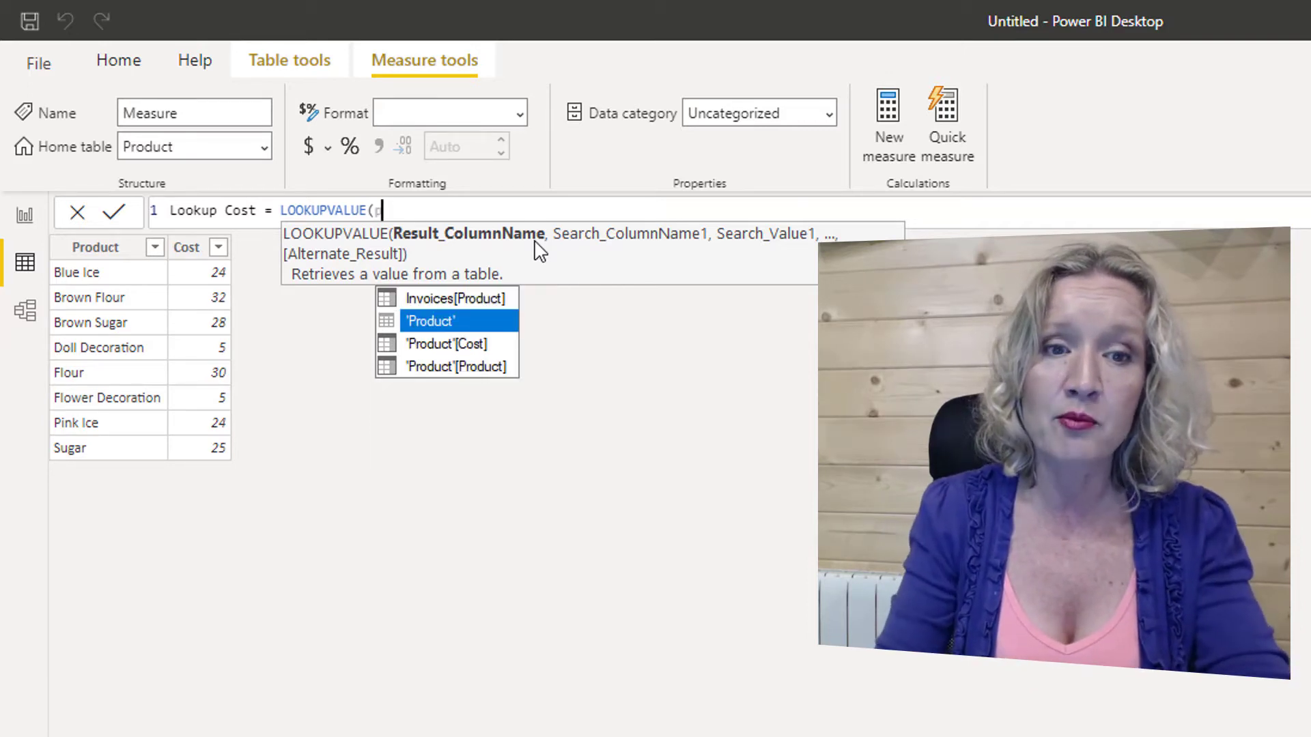
key(Down)
key(Tab)
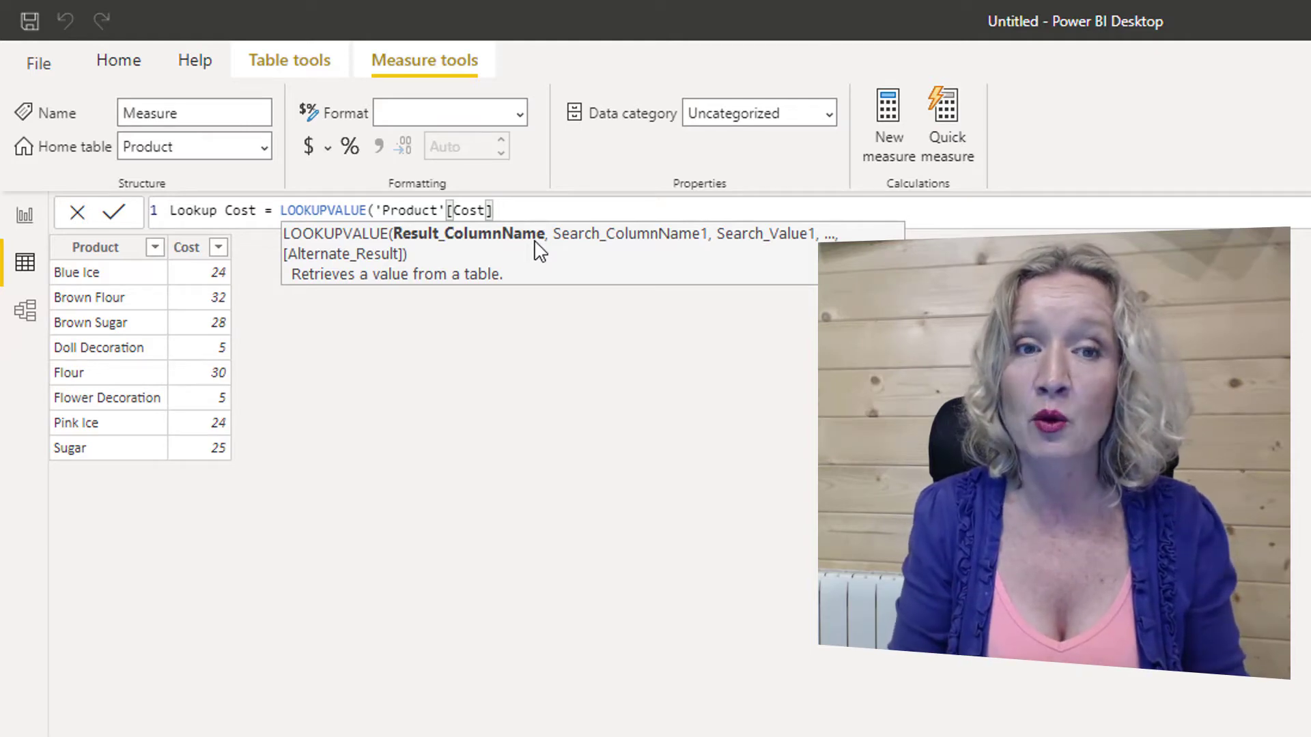
text(,)
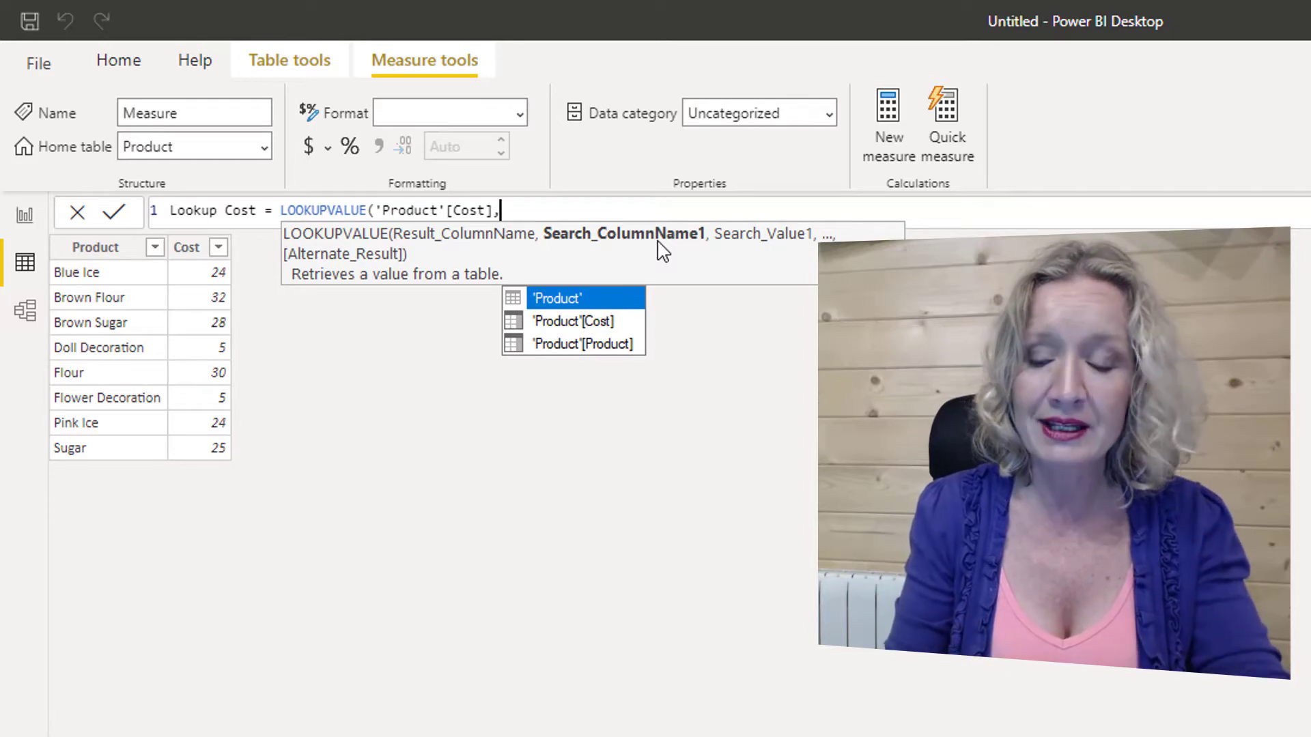
key(Down)
key(Down)
key(Tab)
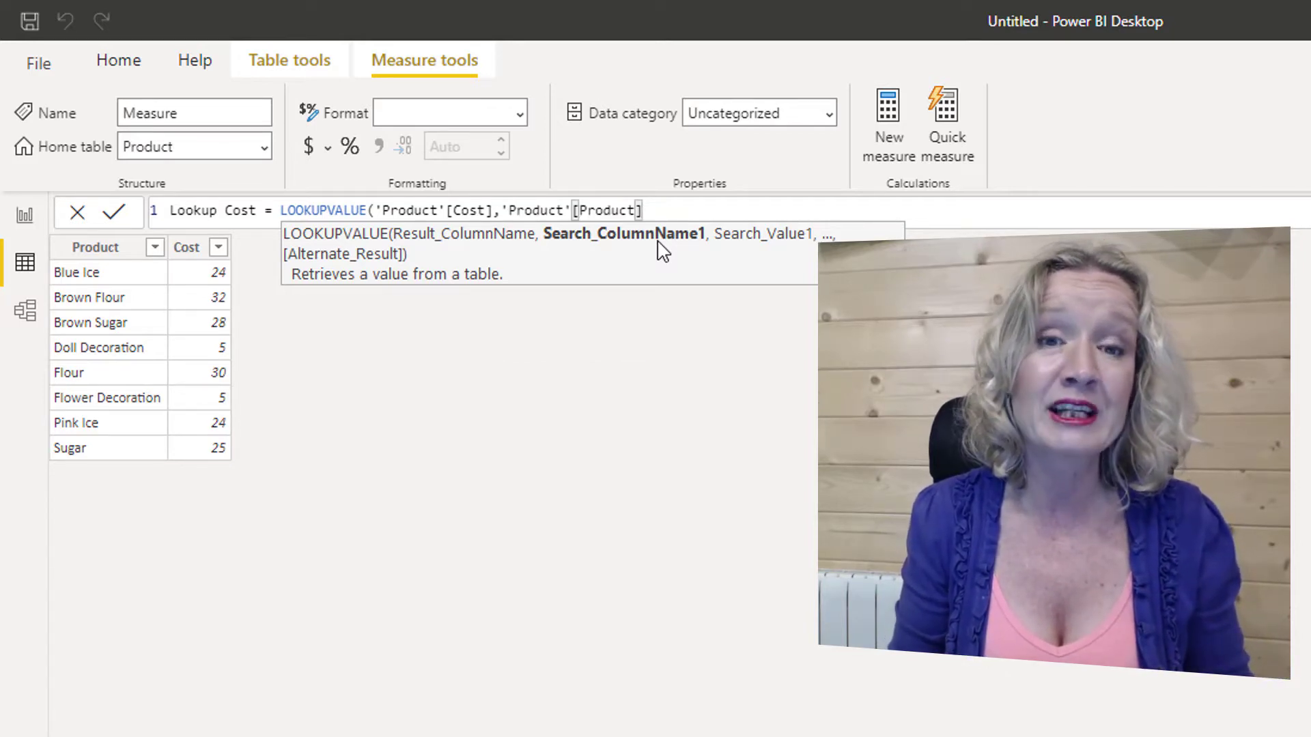
- Complete the Lookup Cost formula with "Blue Ice" as the search value and commit the measure
text(,)
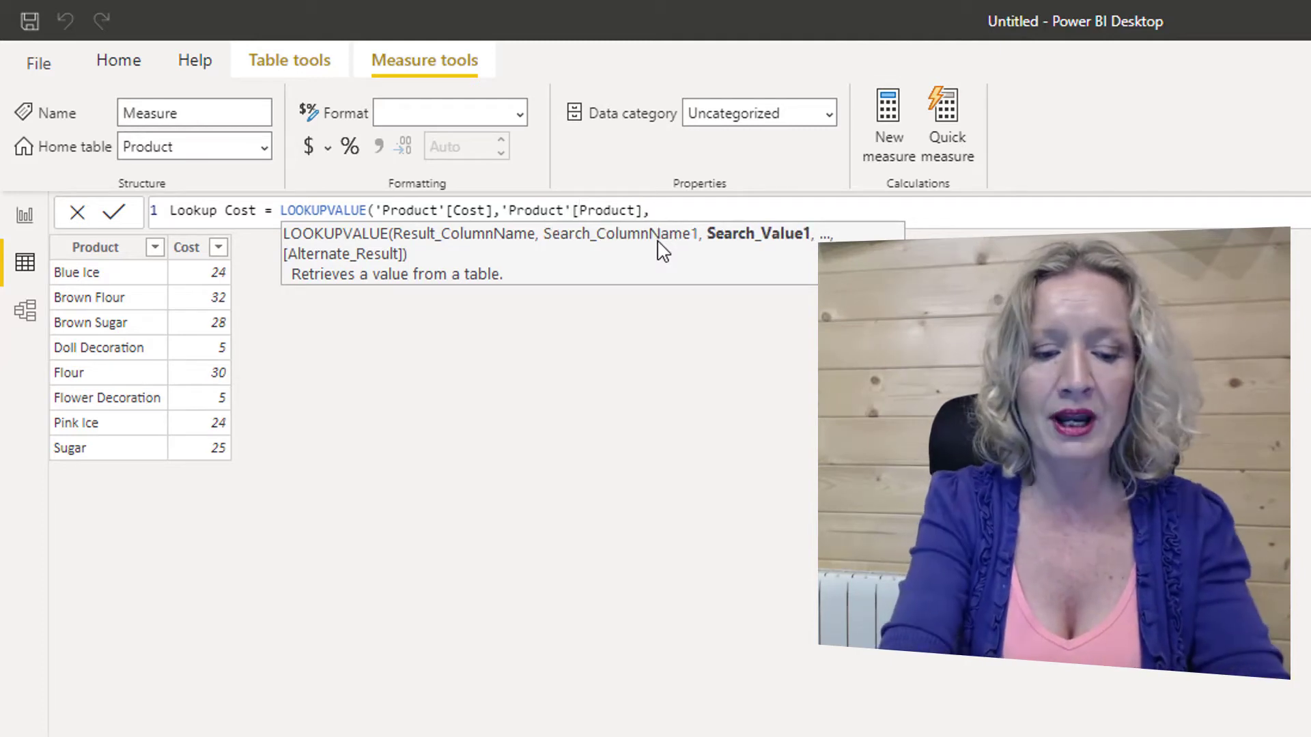
text("Bl)
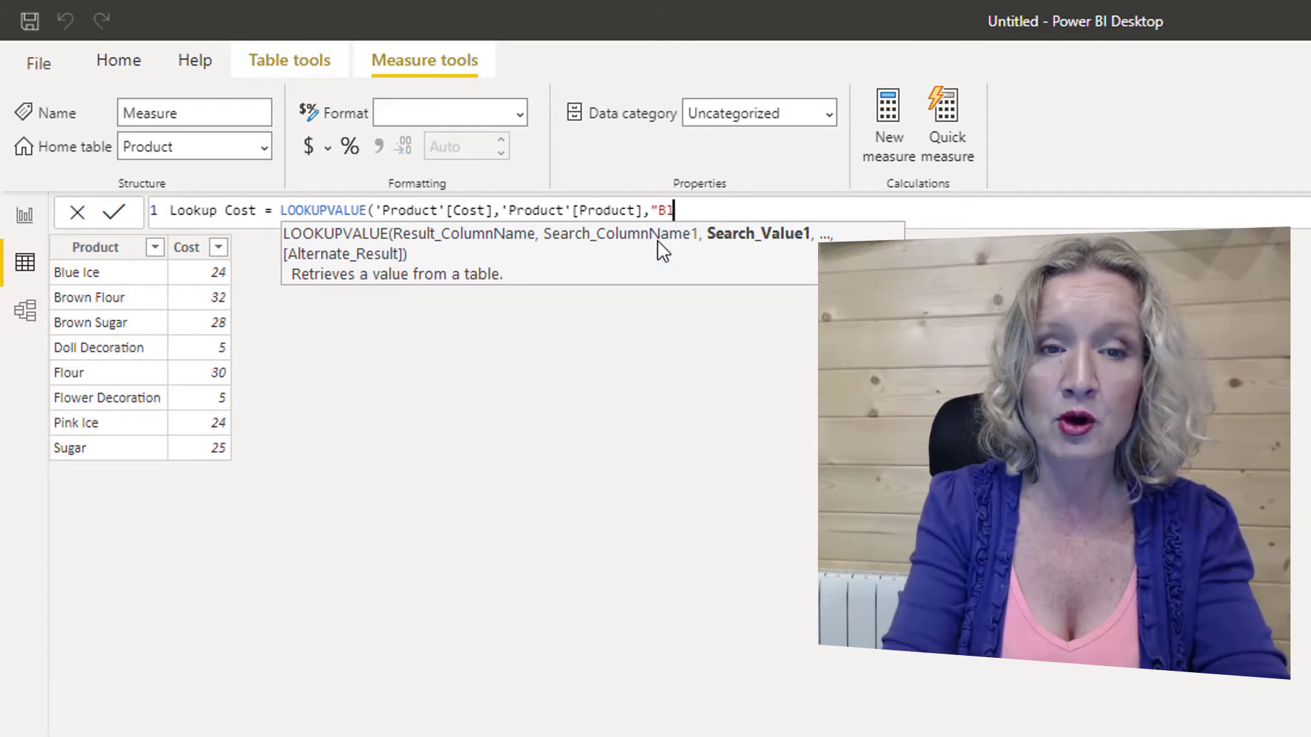
text(ue Ice")
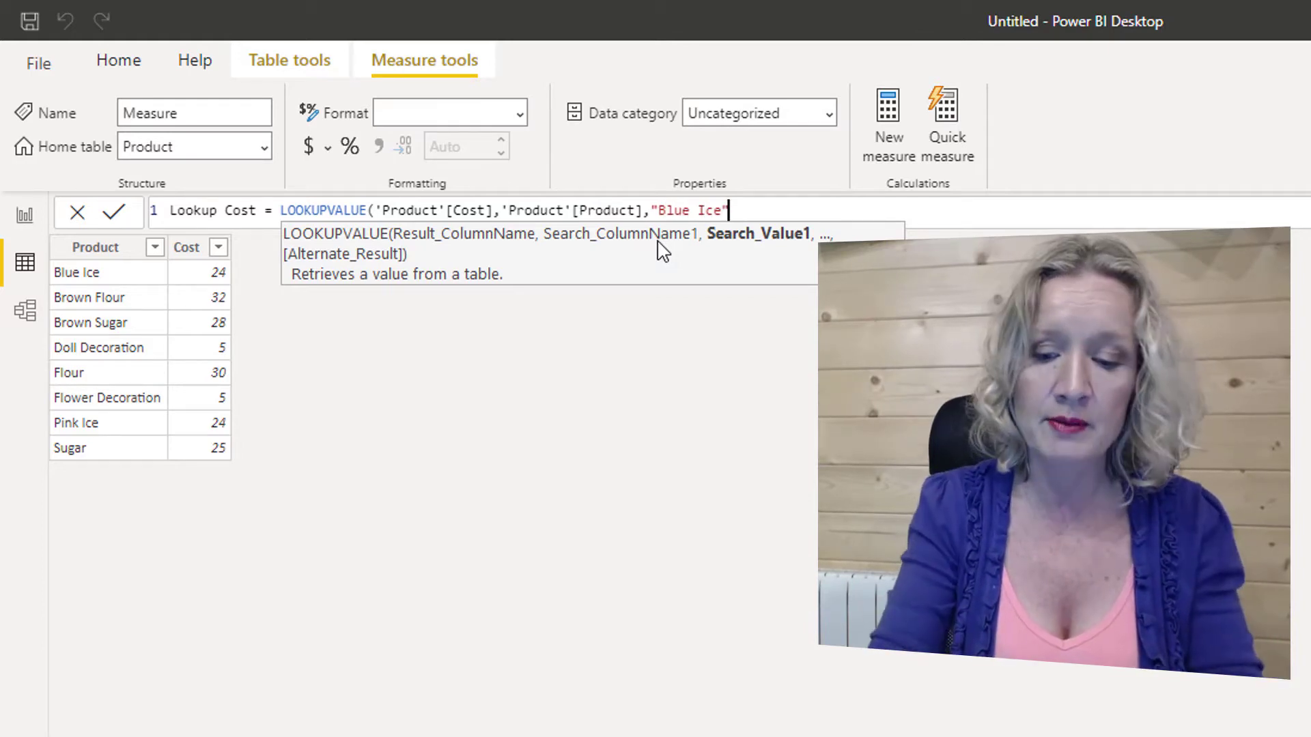
text())
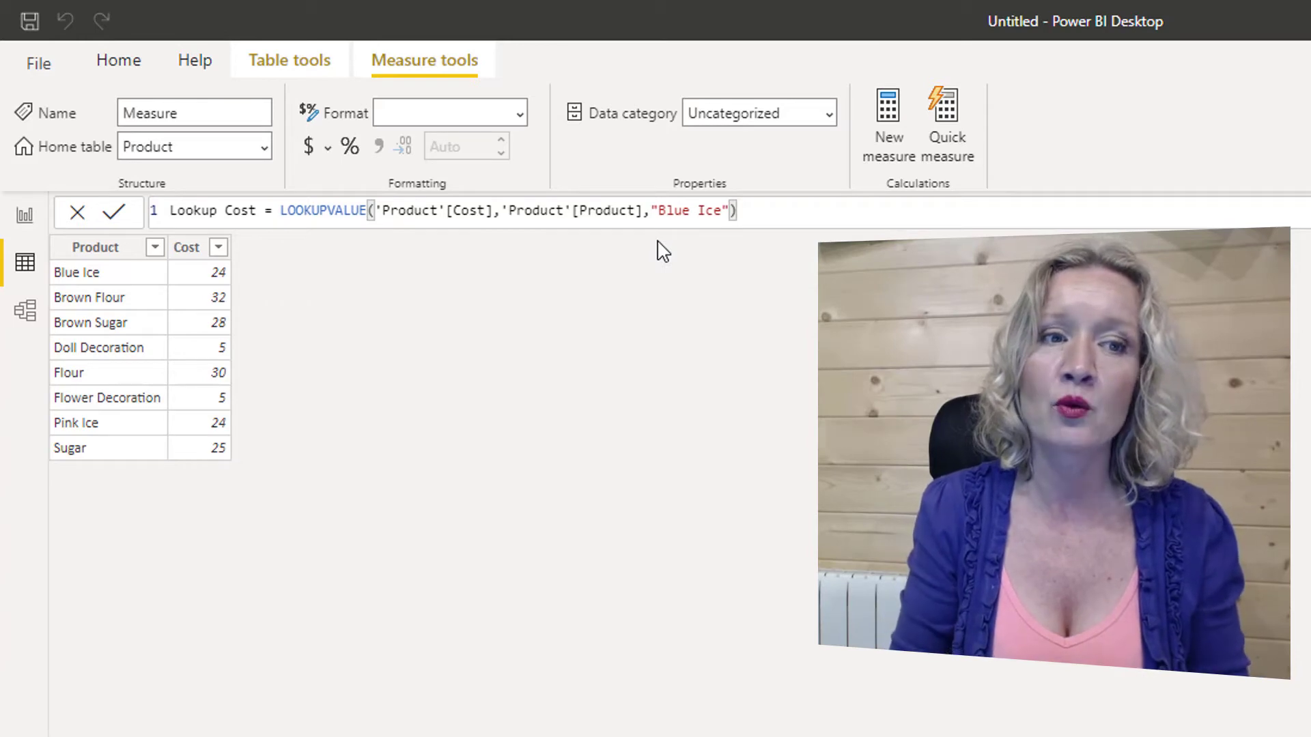
key(Return)
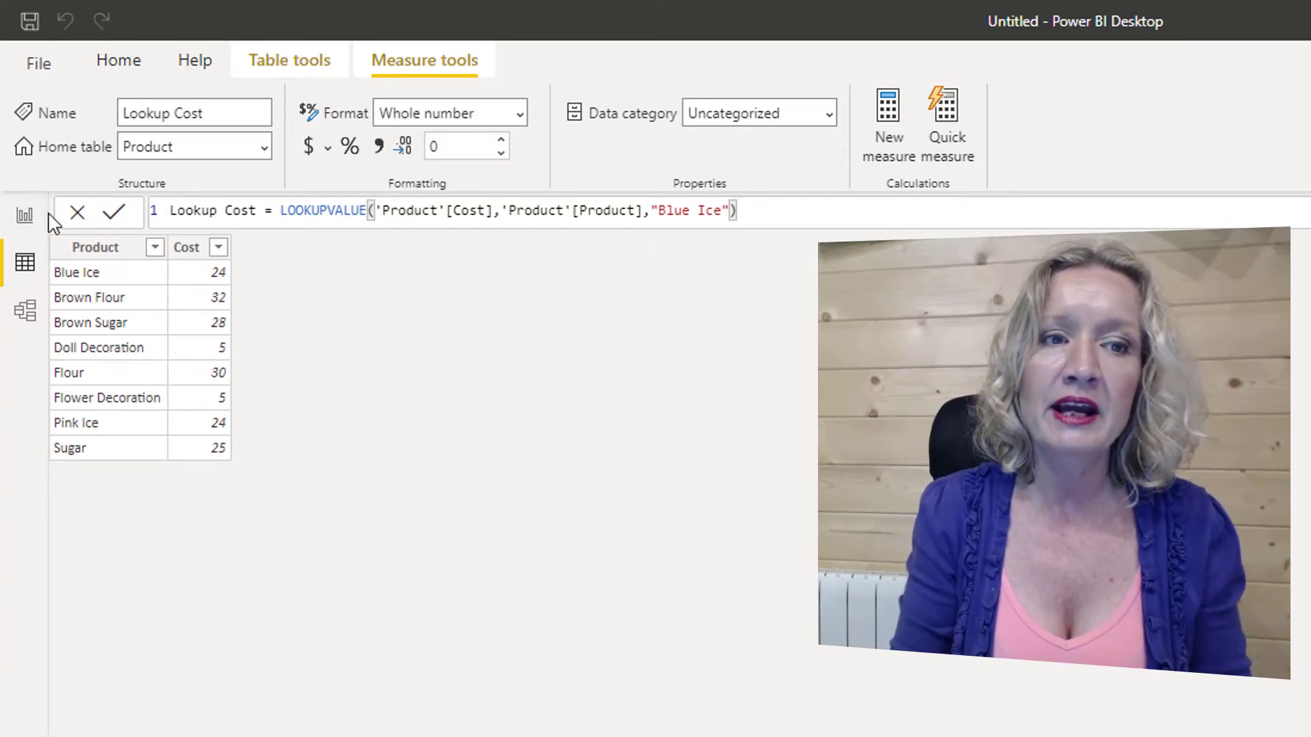
- Switch to the report view and change the Lookup Cost measure's search value to "Flour"
click(26, 215)
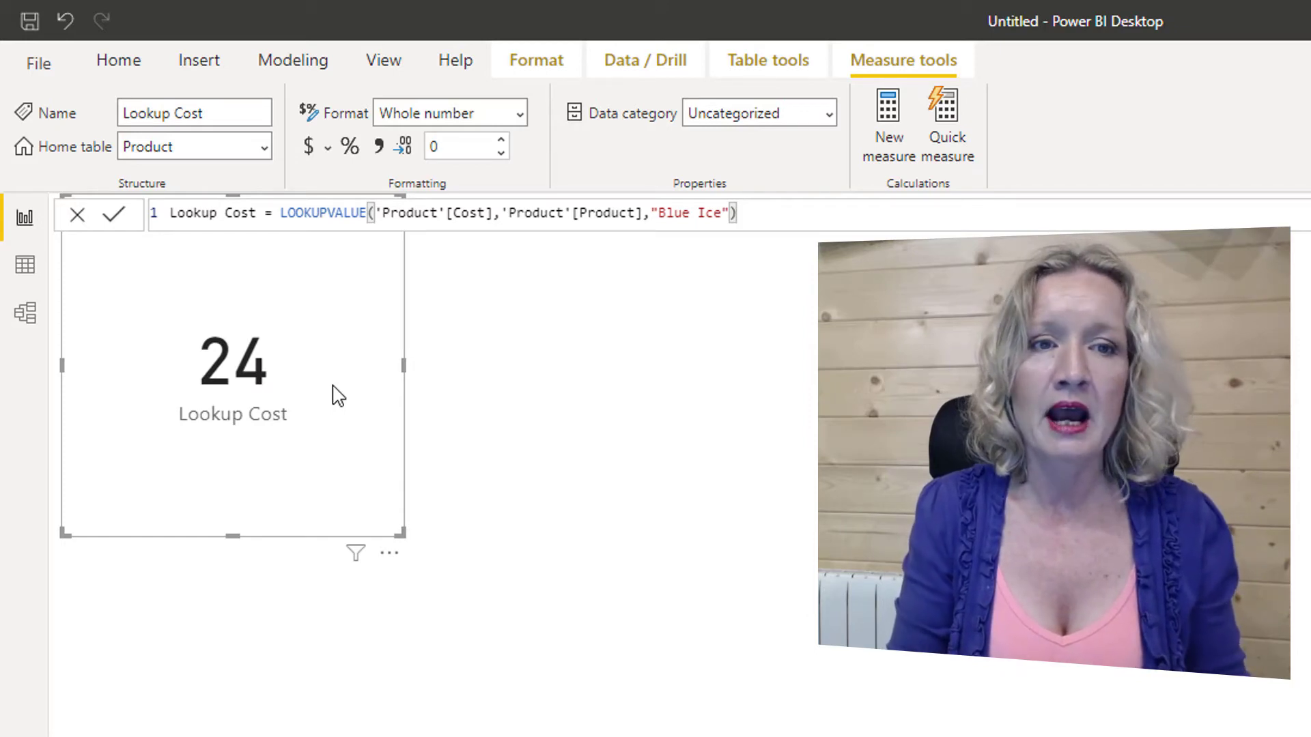
drag(725, 212, 659, 213)
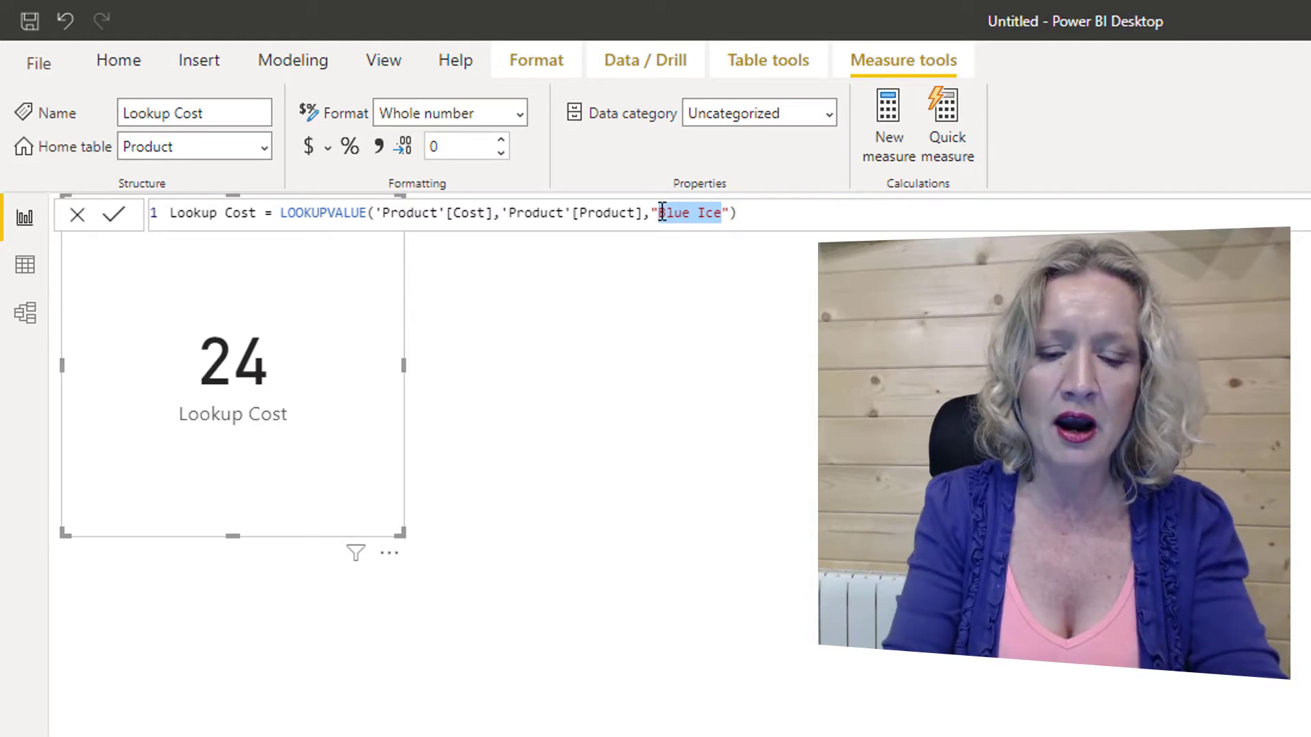
text(flour)
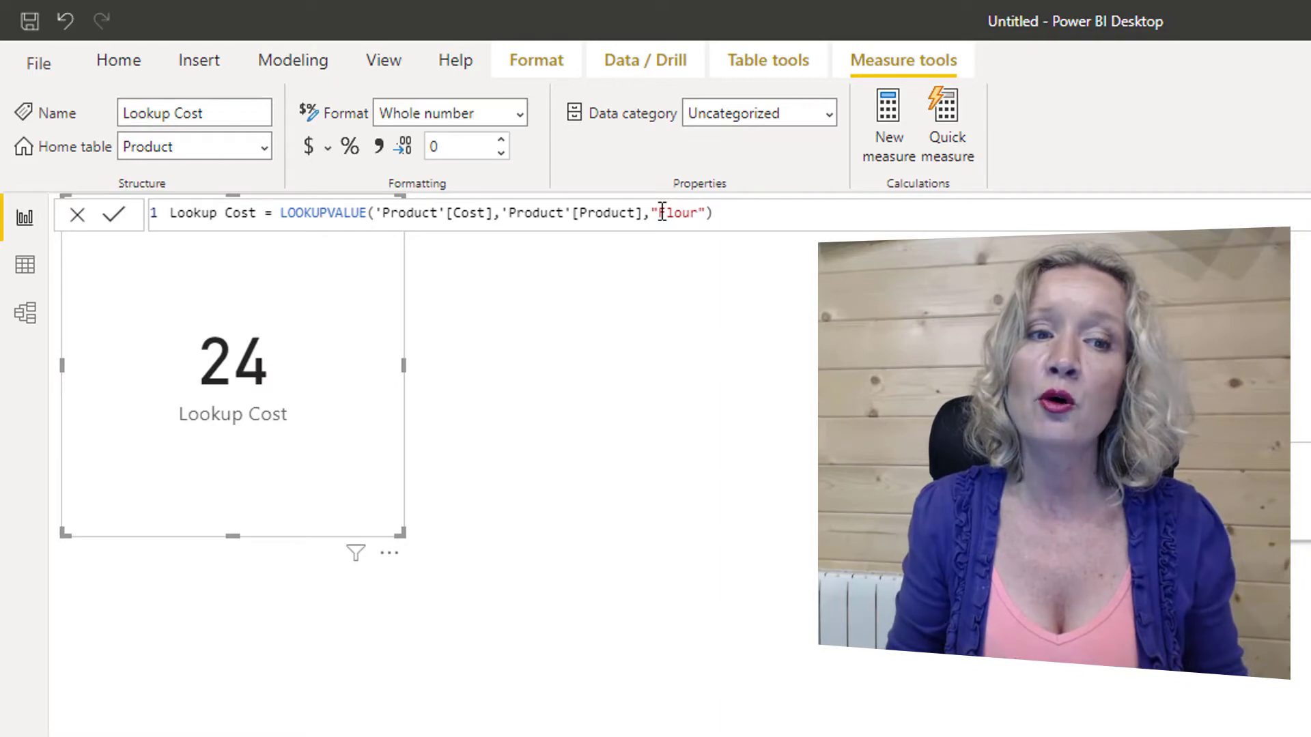
key(Return)
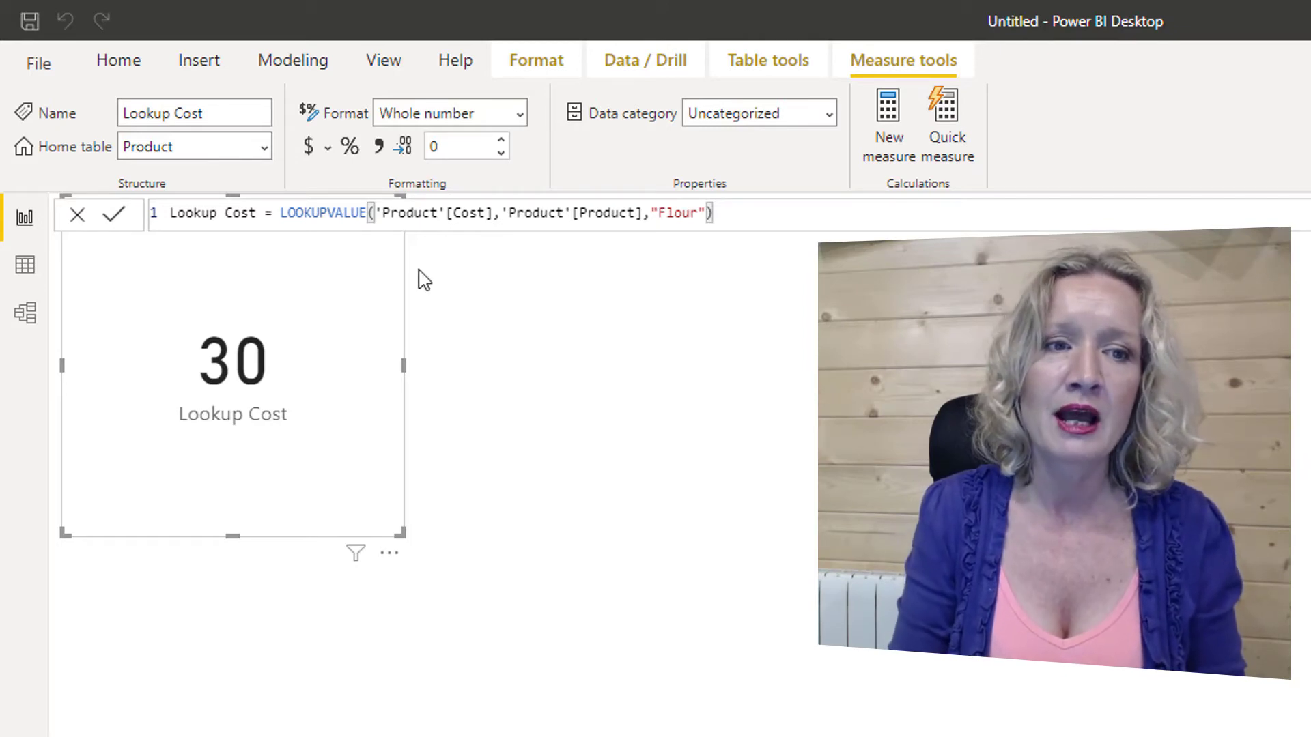
- Return to the data view and examine the Invoice, Customer, Line item and Product columns of the Invoices table
click(22, 267)
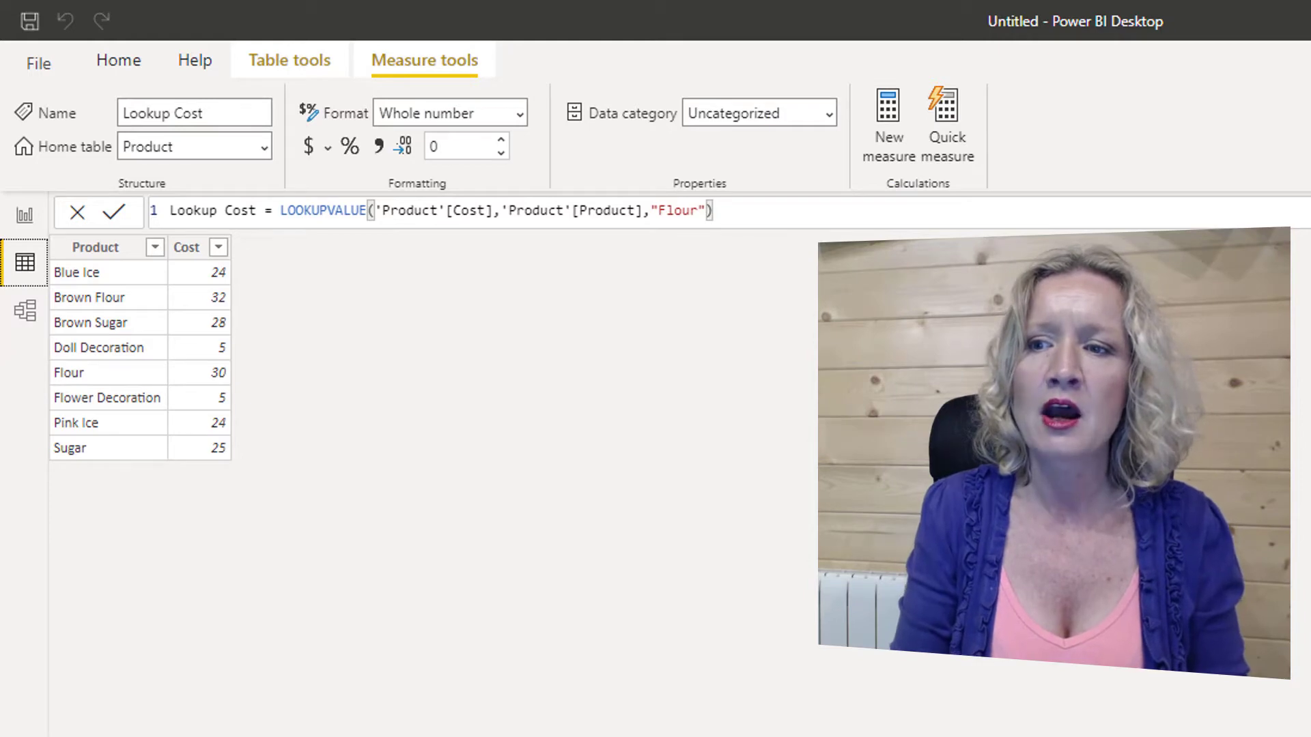
key(Escape)
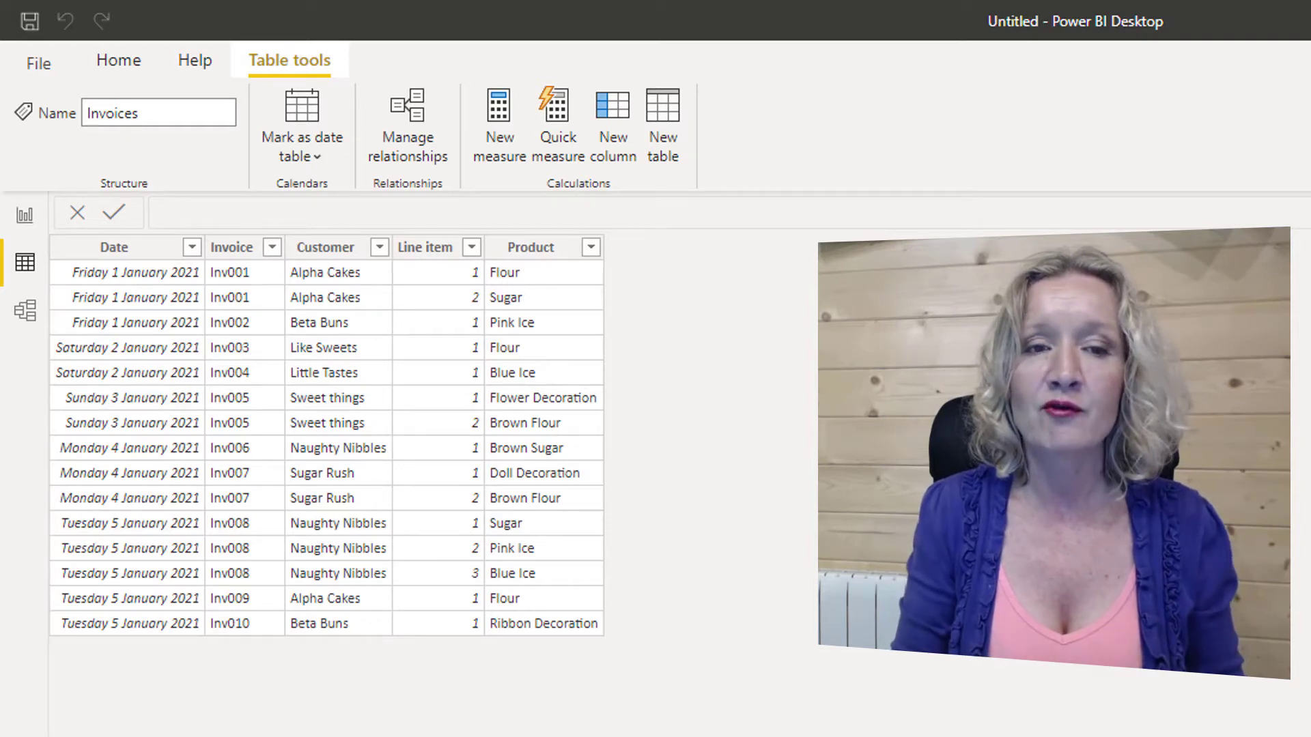
click(239, 247)
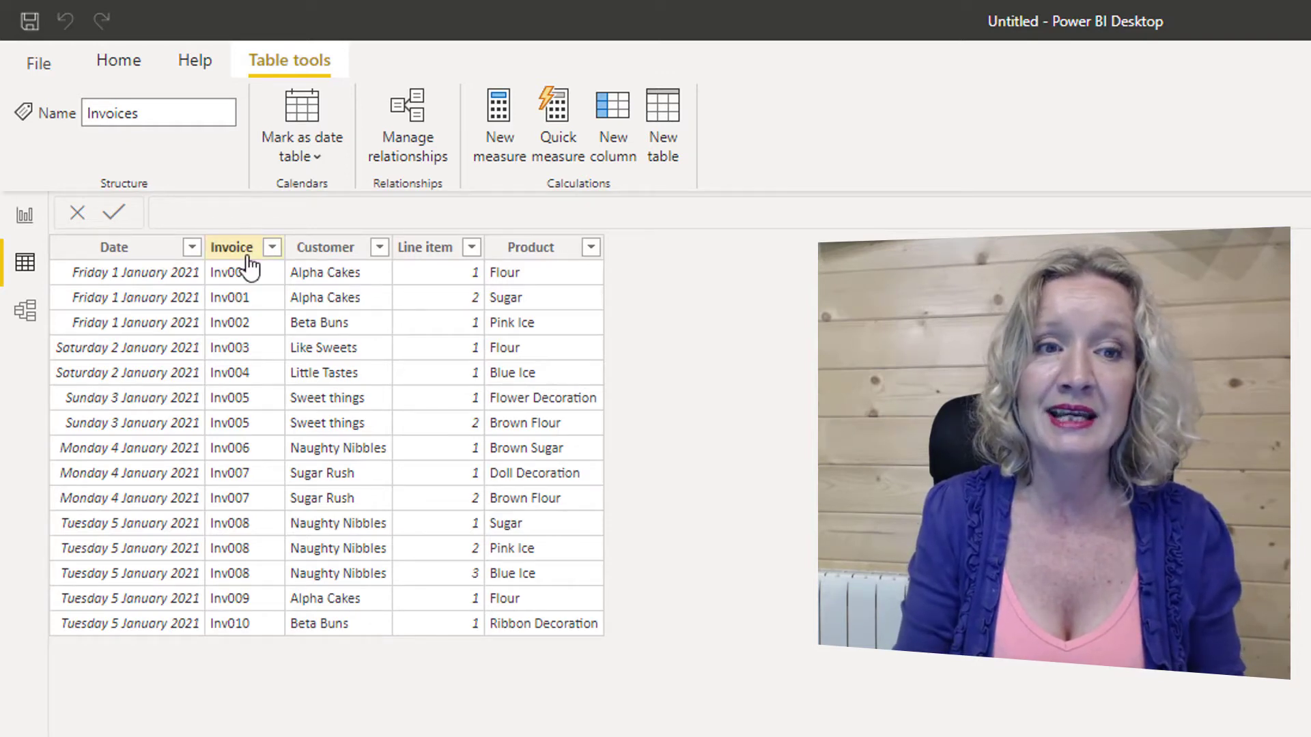
click(328, 254)
click(433, 245)
click(553, 247)
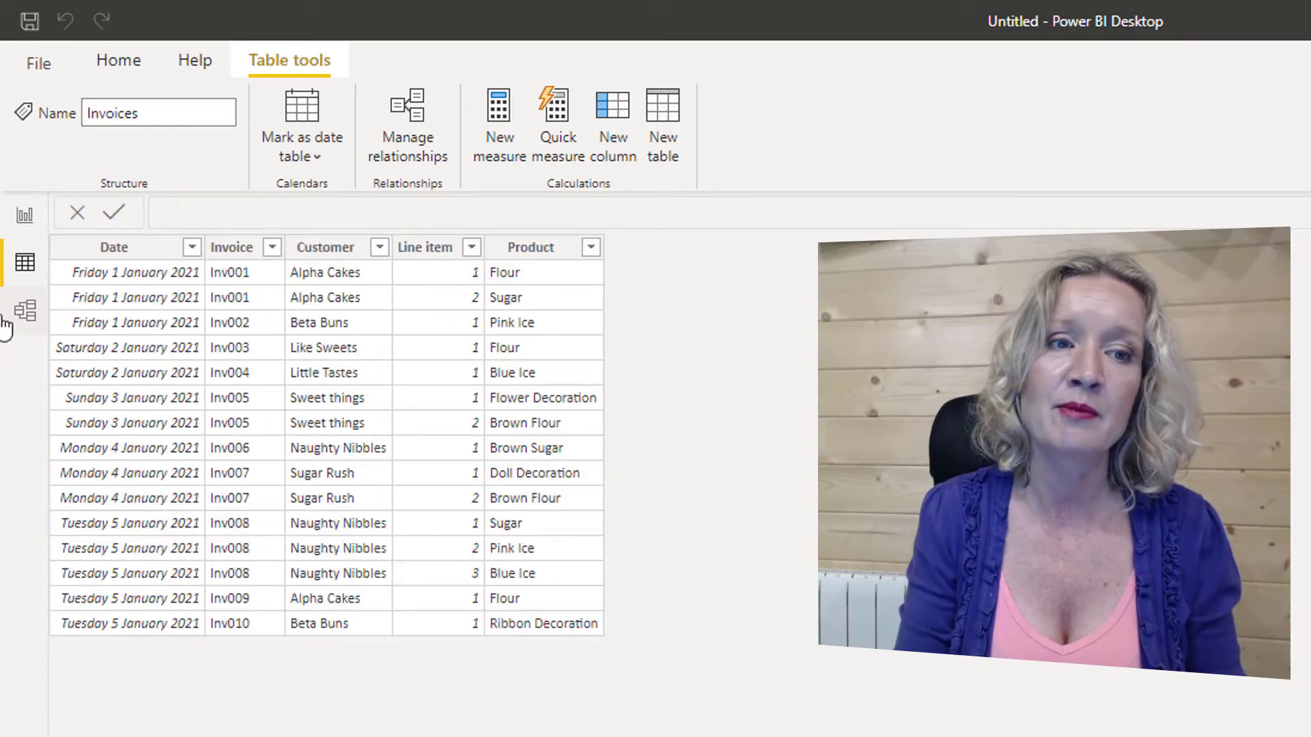
- Switch to the model view and lengthen the Product table's box so that all its fields fit
click(24, 314)
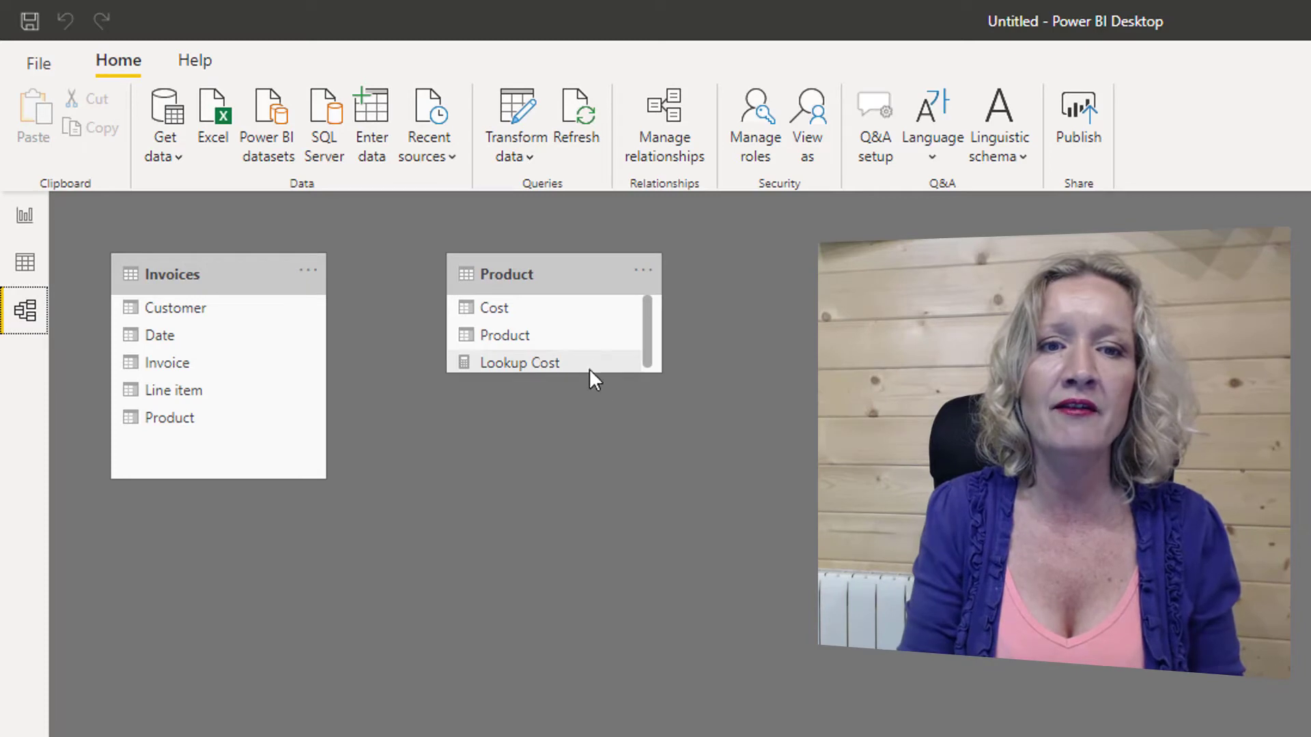
drag(588, 373, 583, 442)
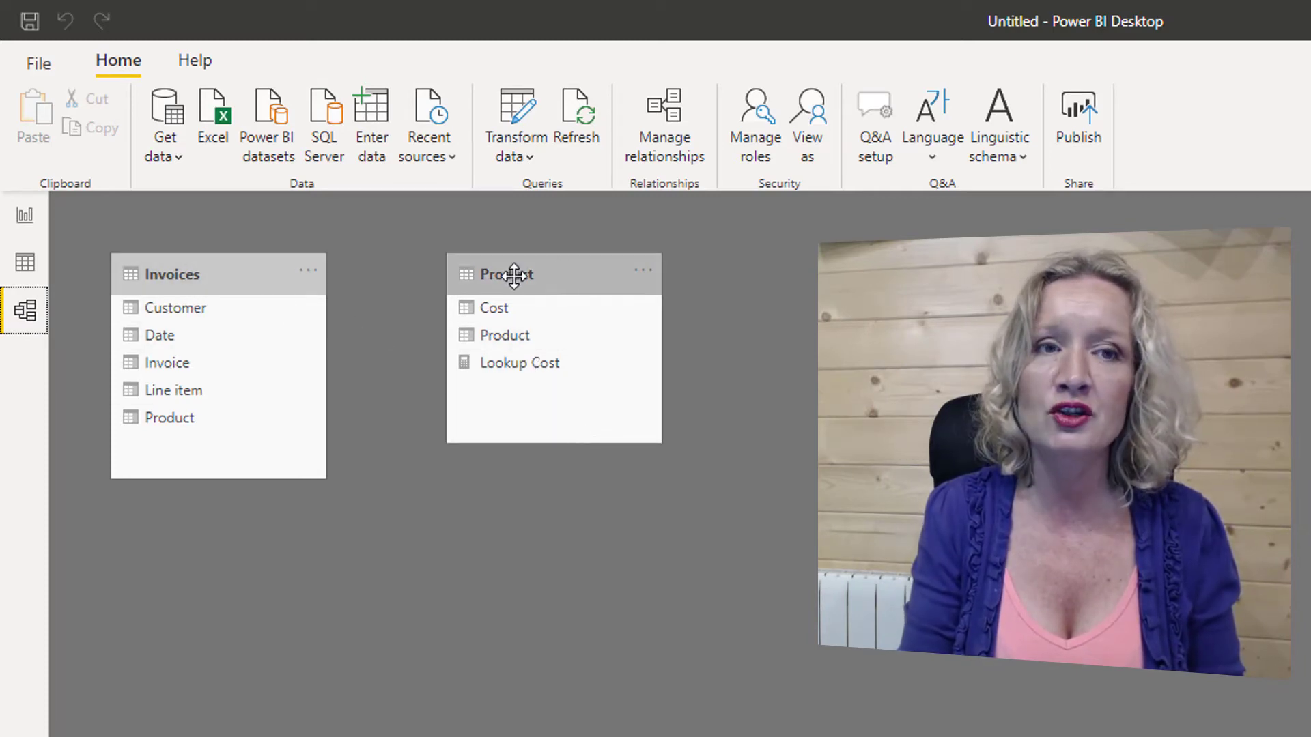
- Add a calculated column named Cost Price to the Invoices table and start its formula with LOOKUPVALUE
click(25, 262)
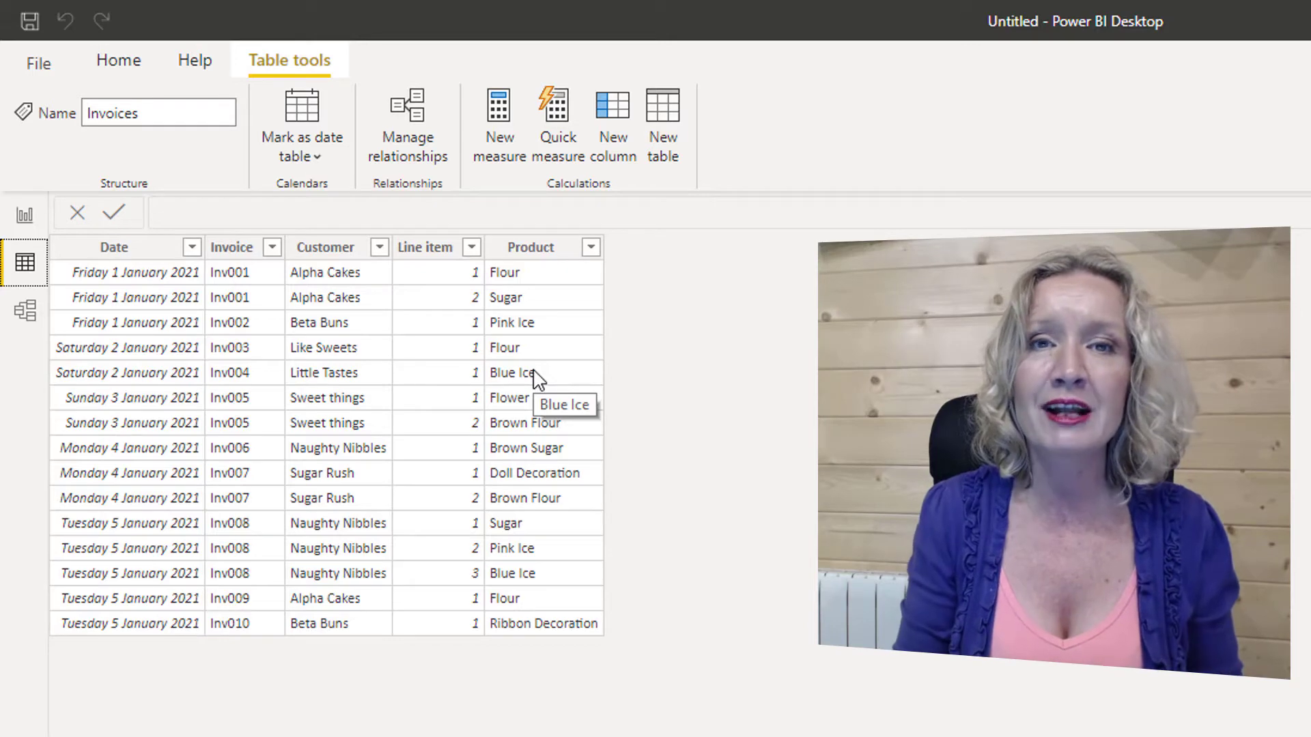
click(604, 137)
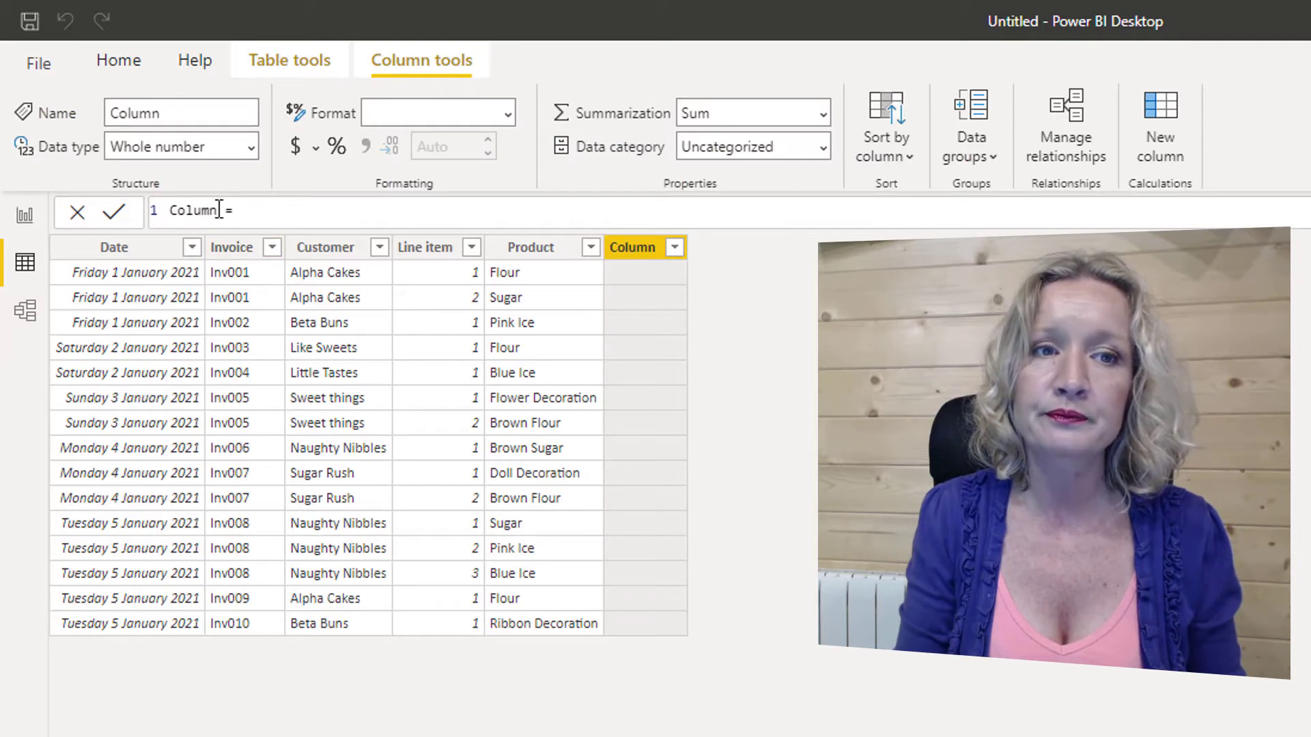
drag(218, 210, 172, 210)
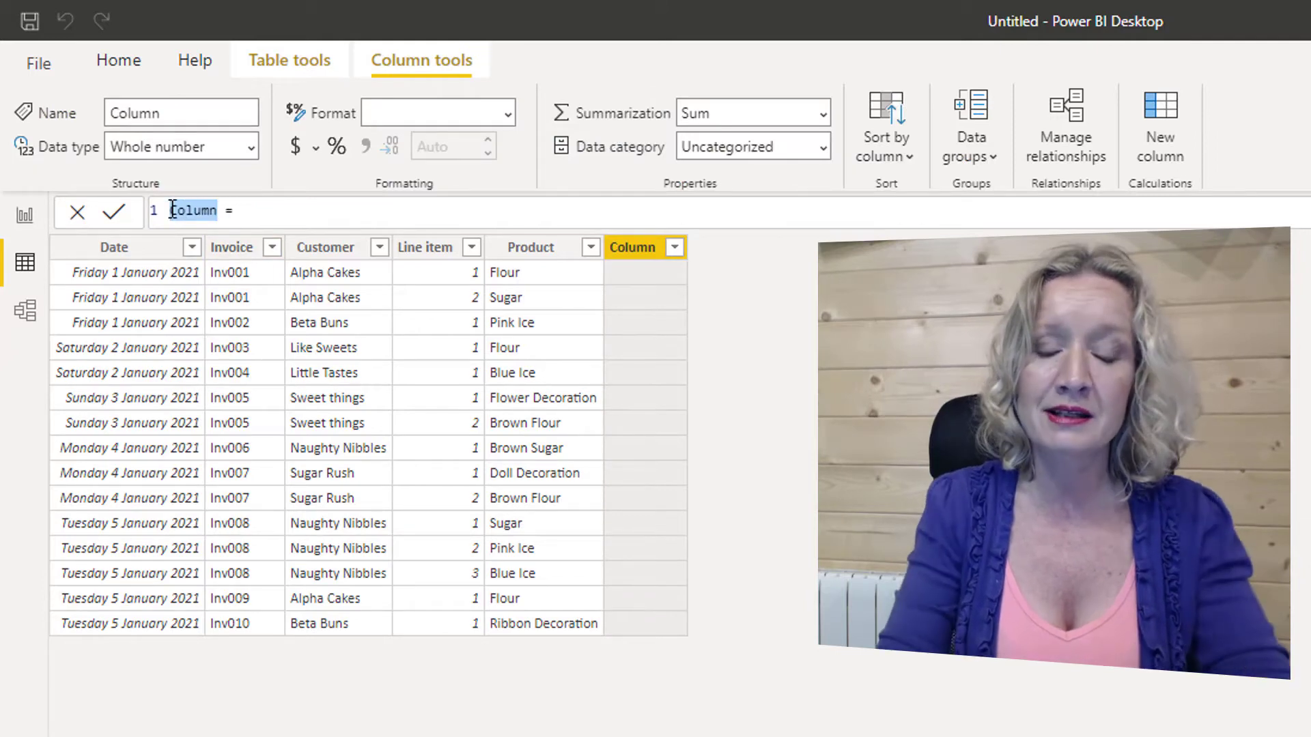
text(Cost Price = )
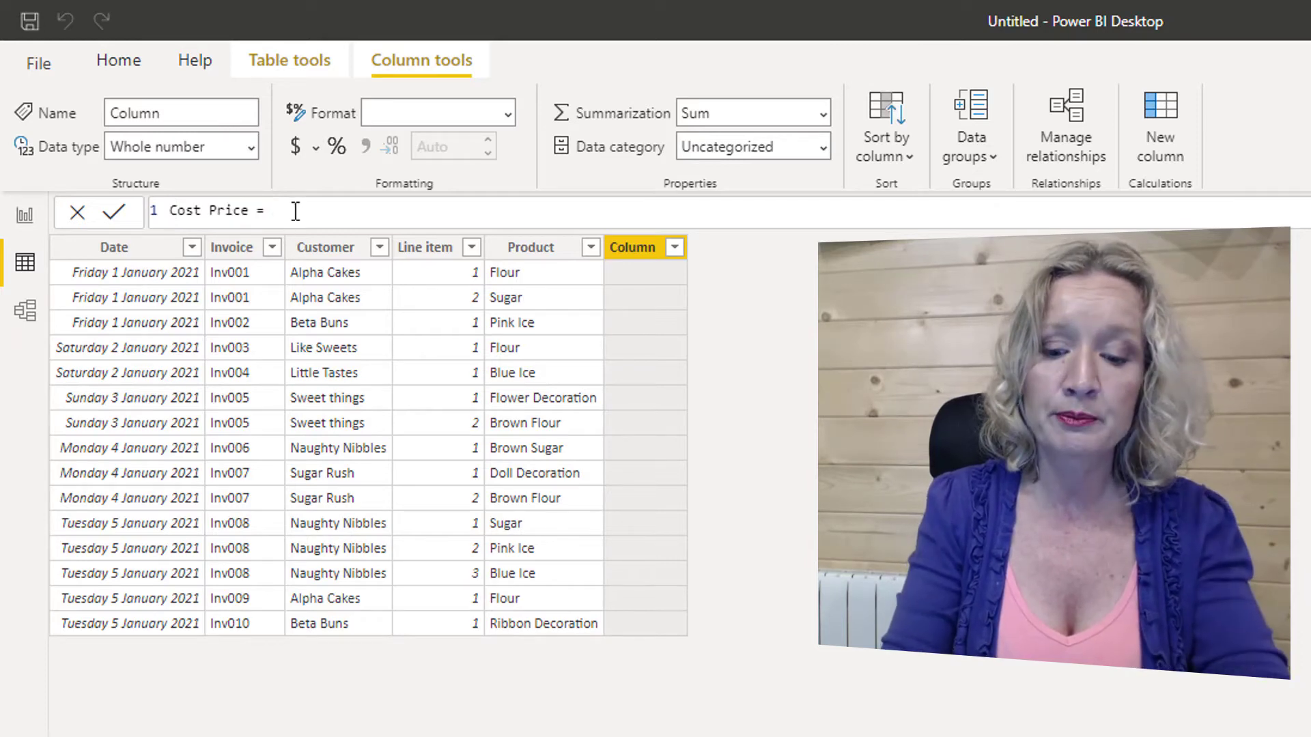
text(loo)
key(Down)
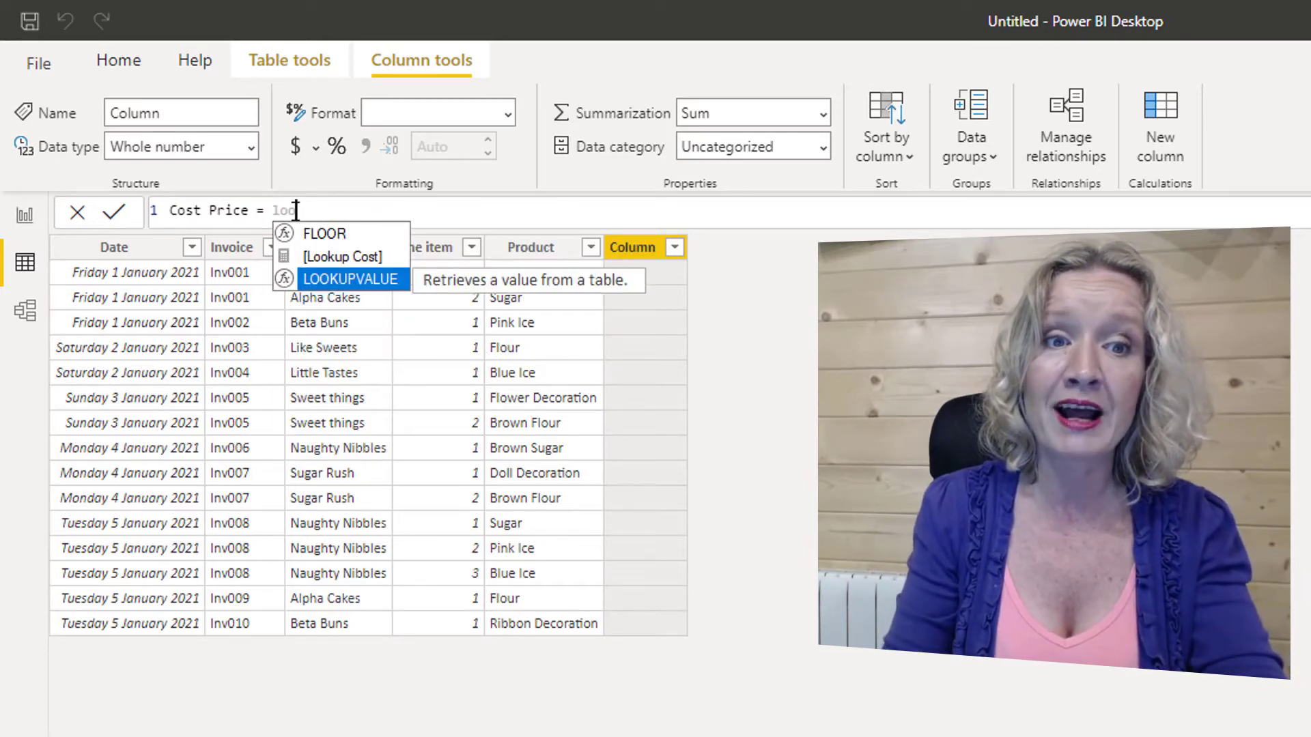
key(Tab)
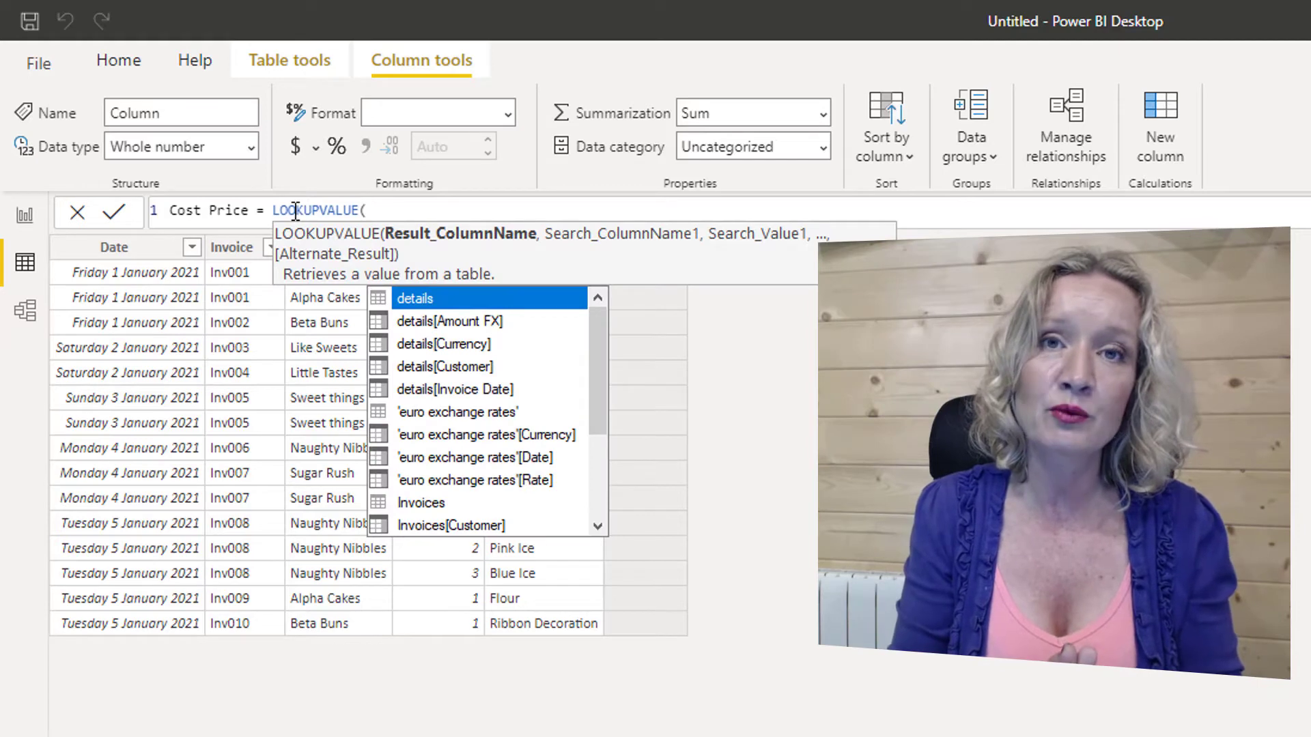
- In the Cost Price formula, enter 'Product'[Cost] as the result column and 'Product'[Product] as the search column
text(p)
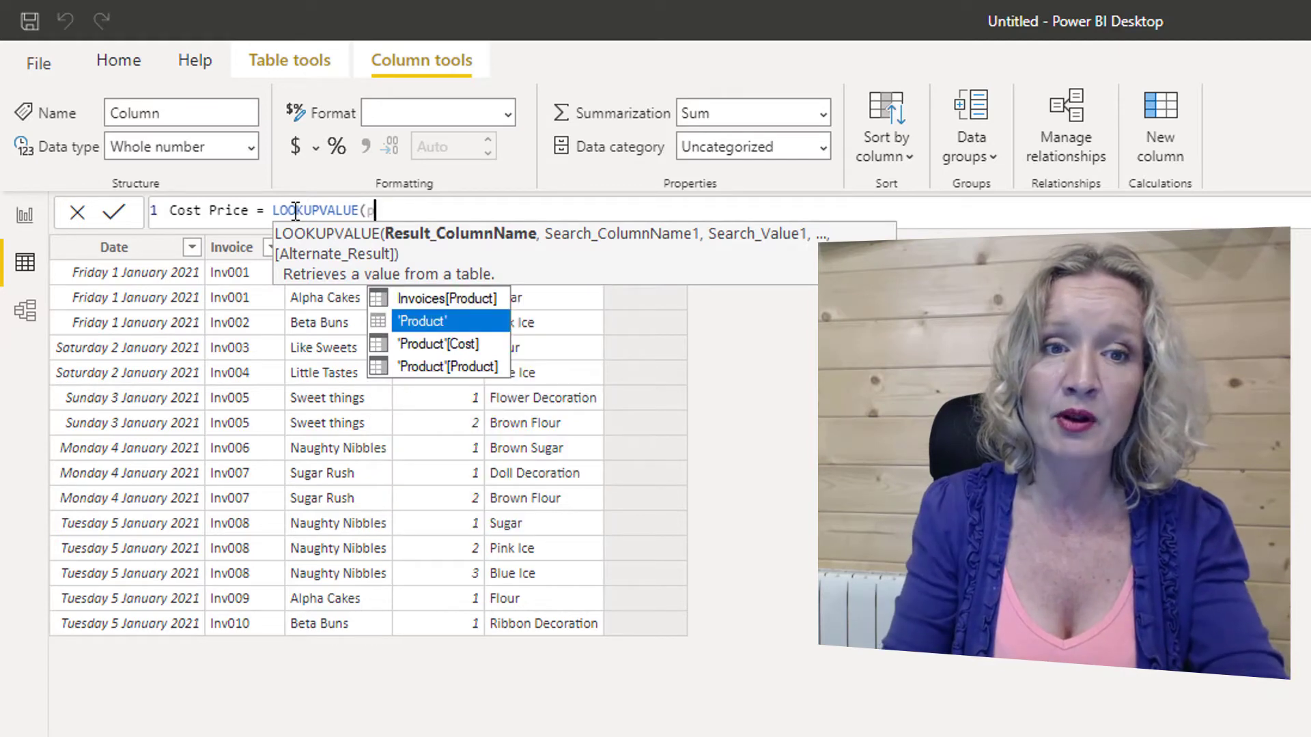
key(Down)
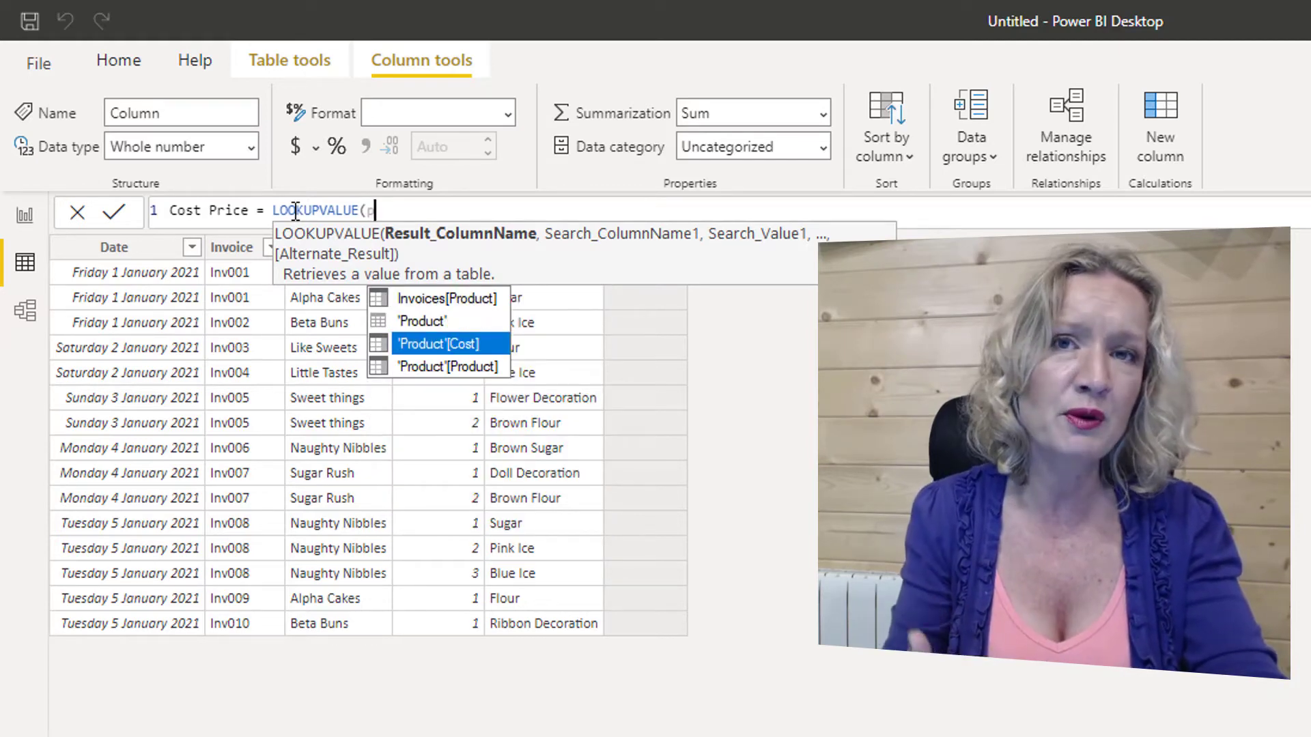
key(Tab)
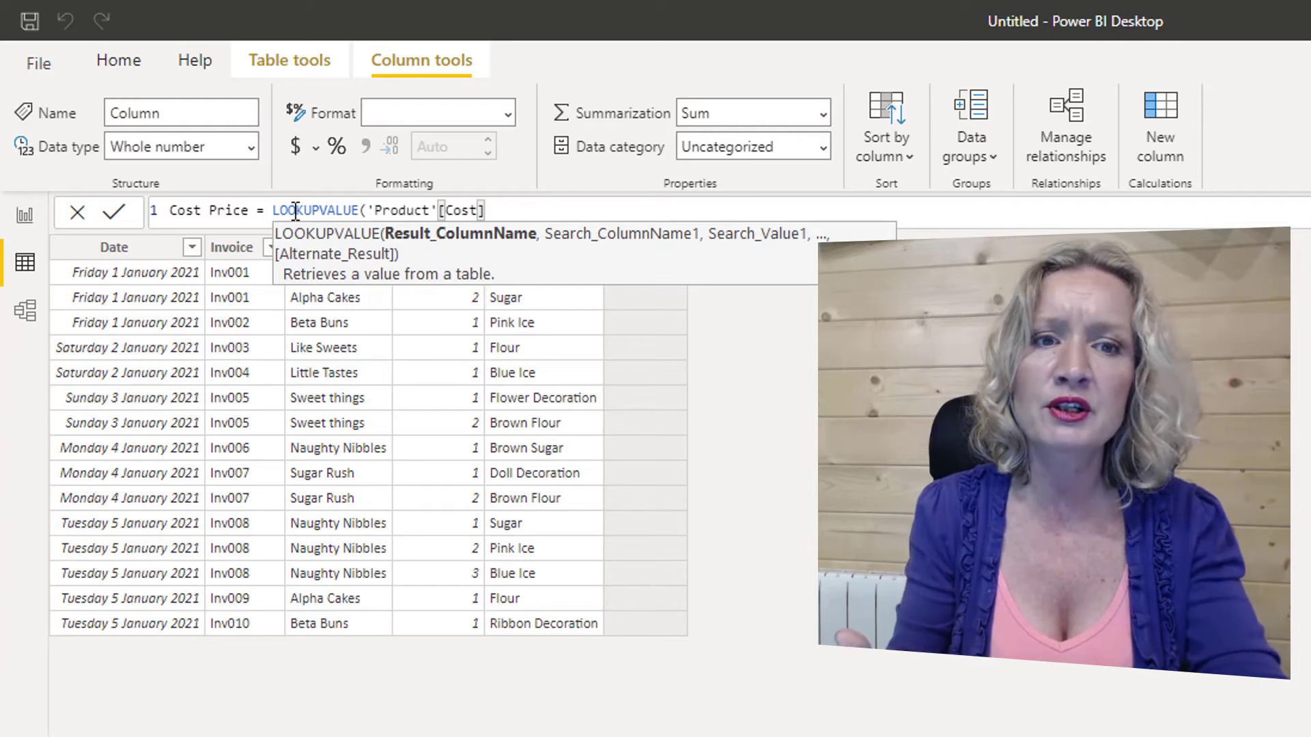
text(,)
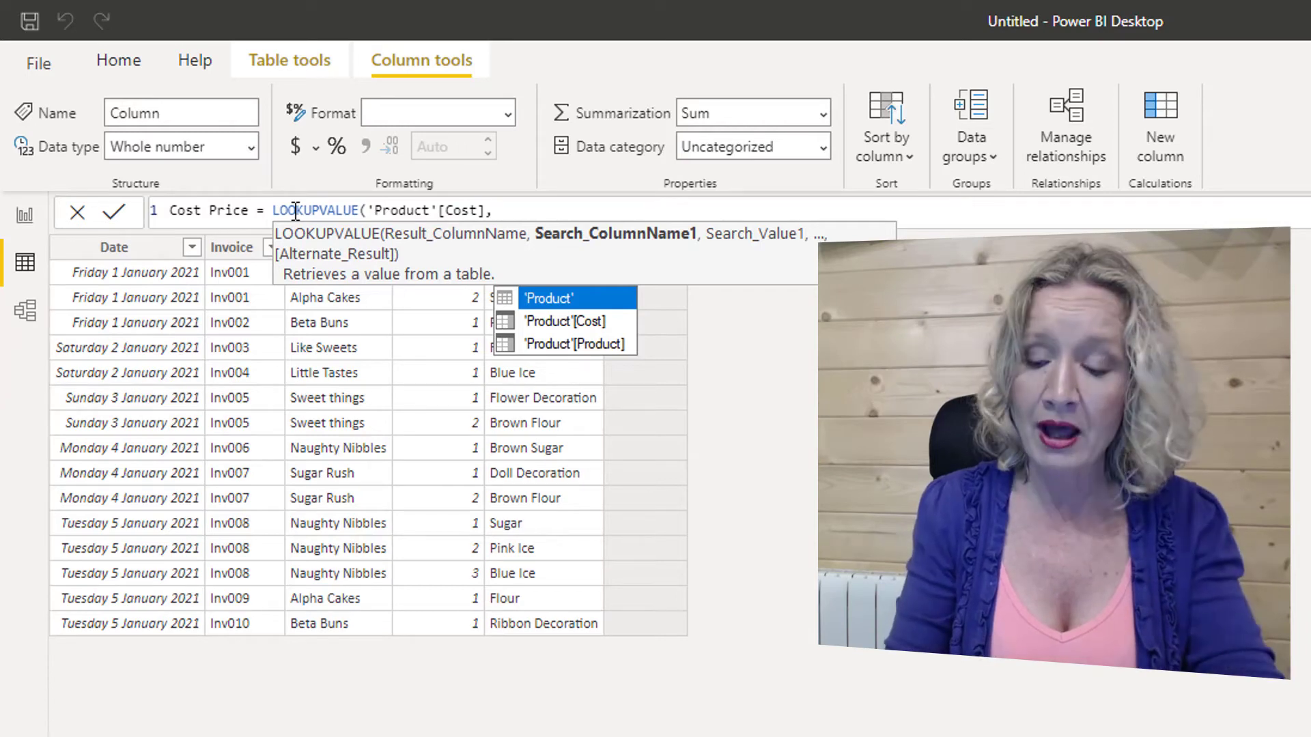
key(Down)
key(Down)
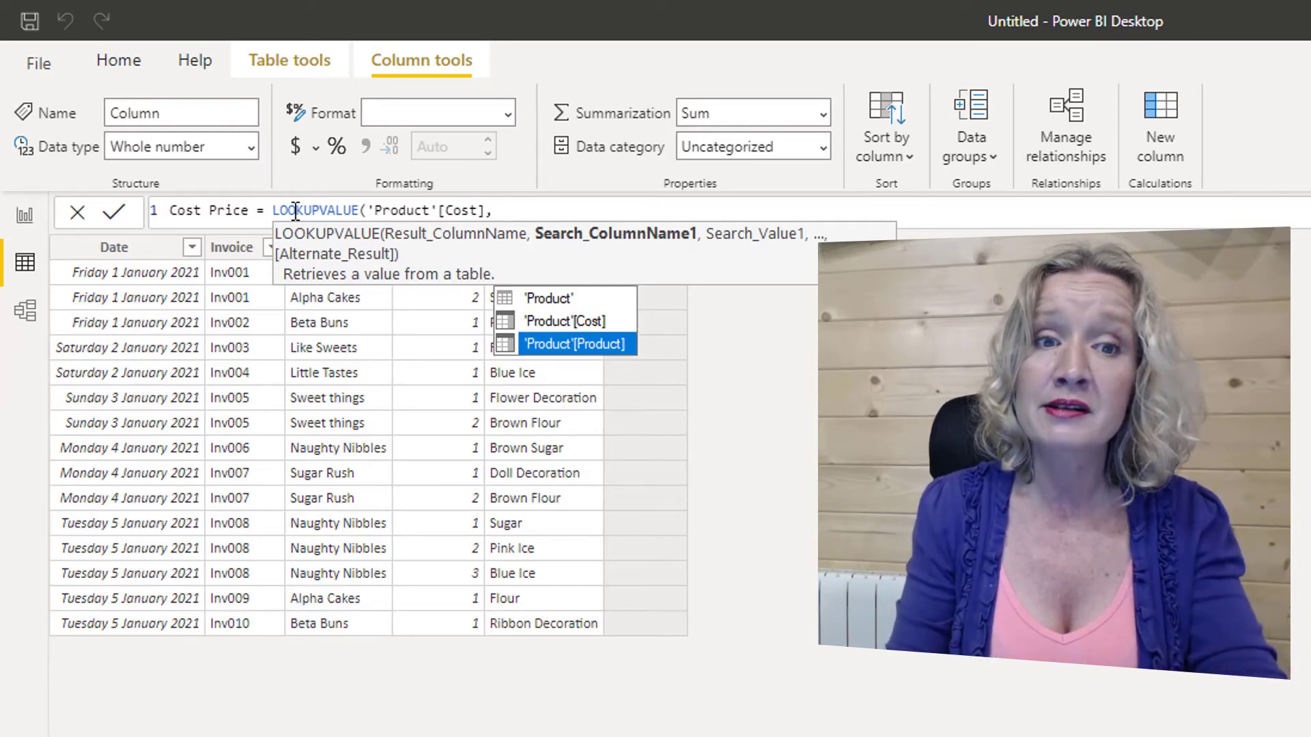
key(Tab)
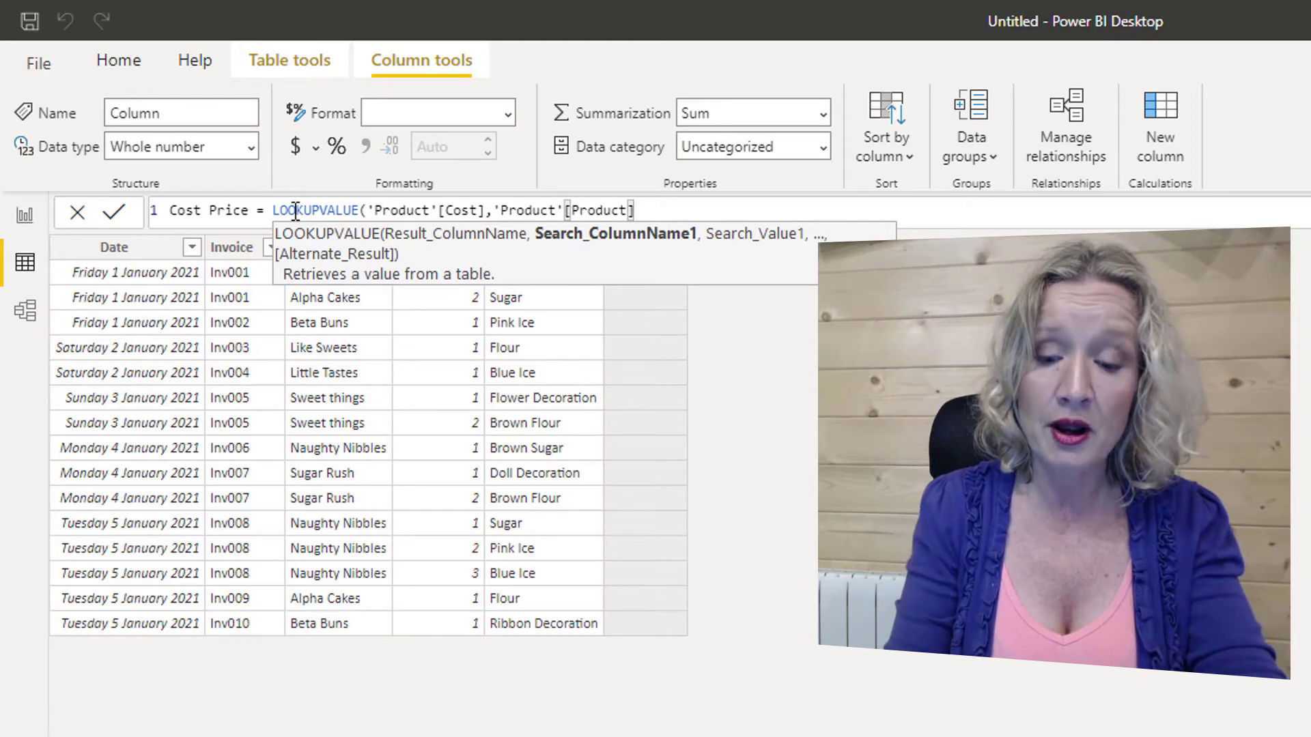
- Complete the Cost Price formula with Invoices[Product] as the search value and commit it
text(,)
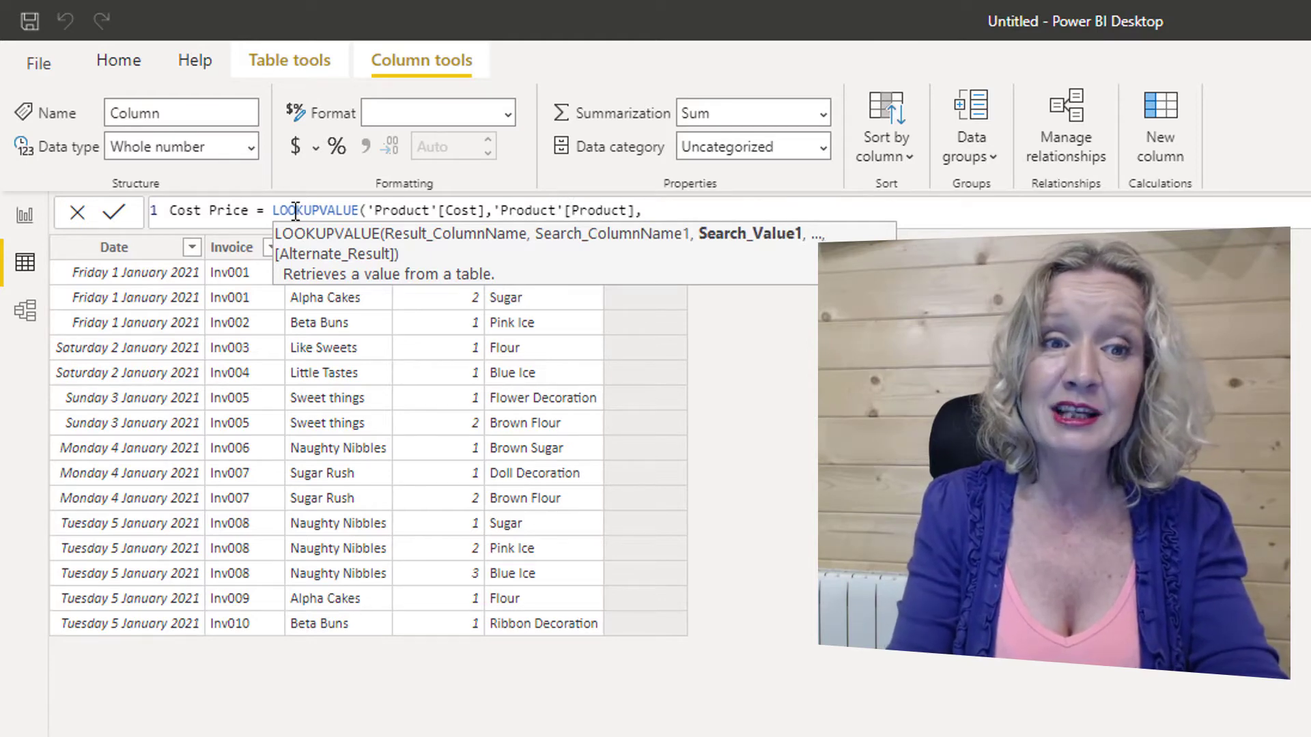
text(i)
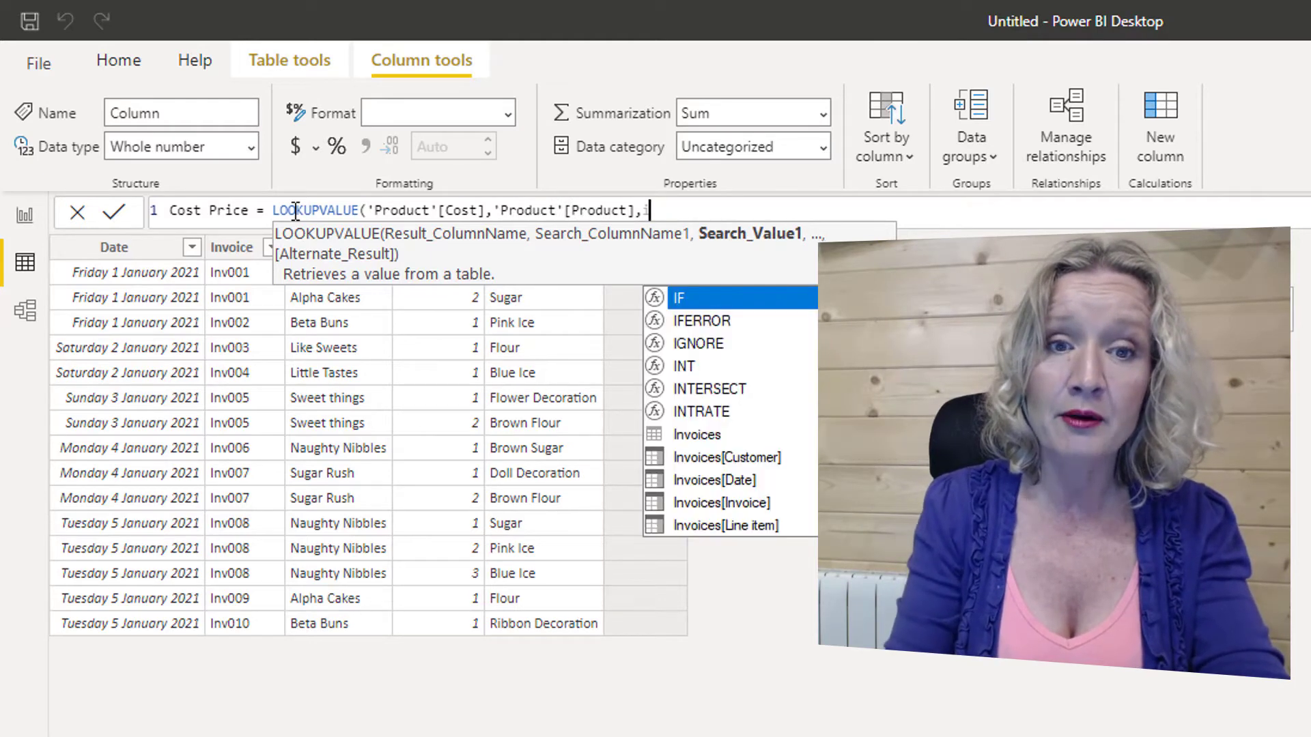
key(Down)
key(Down)
key(Down)
key(Down)
key(Down)
key(Down)
key(Down)
key(Down)
key(Down)
key(Down)
key(Down)
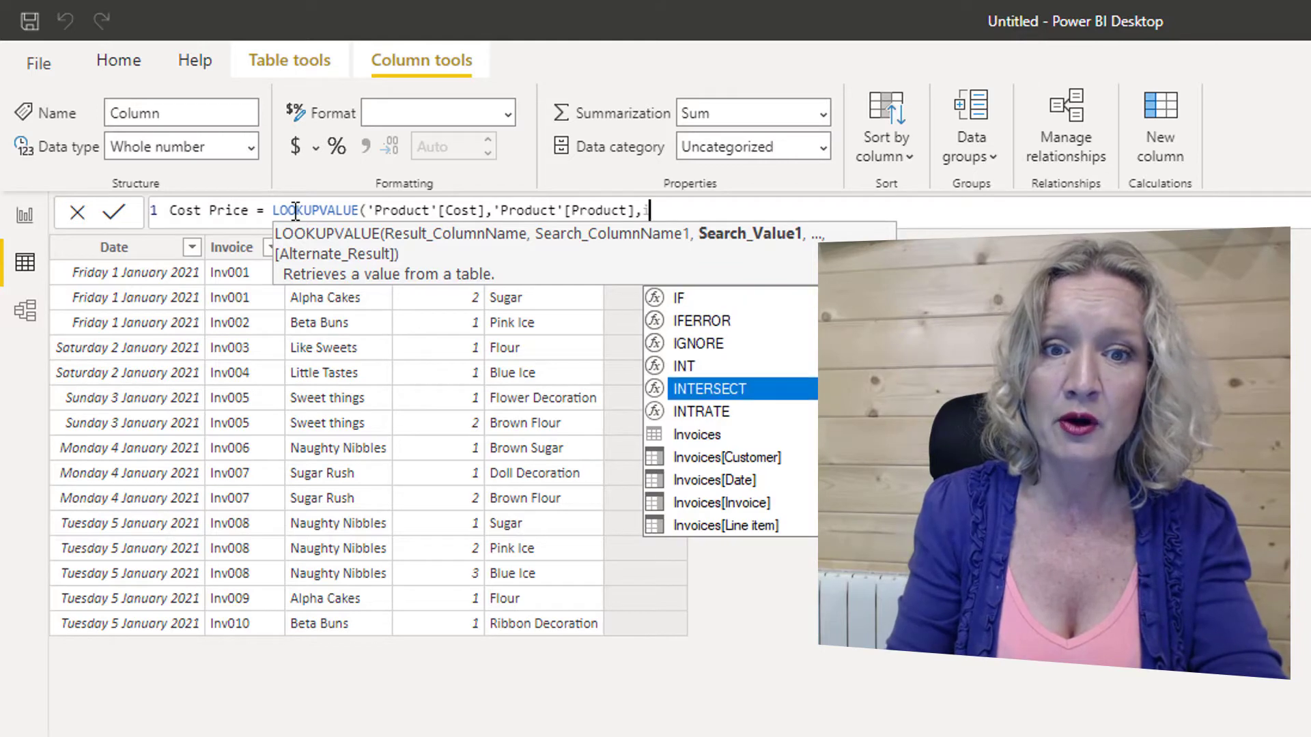
key(Tab)
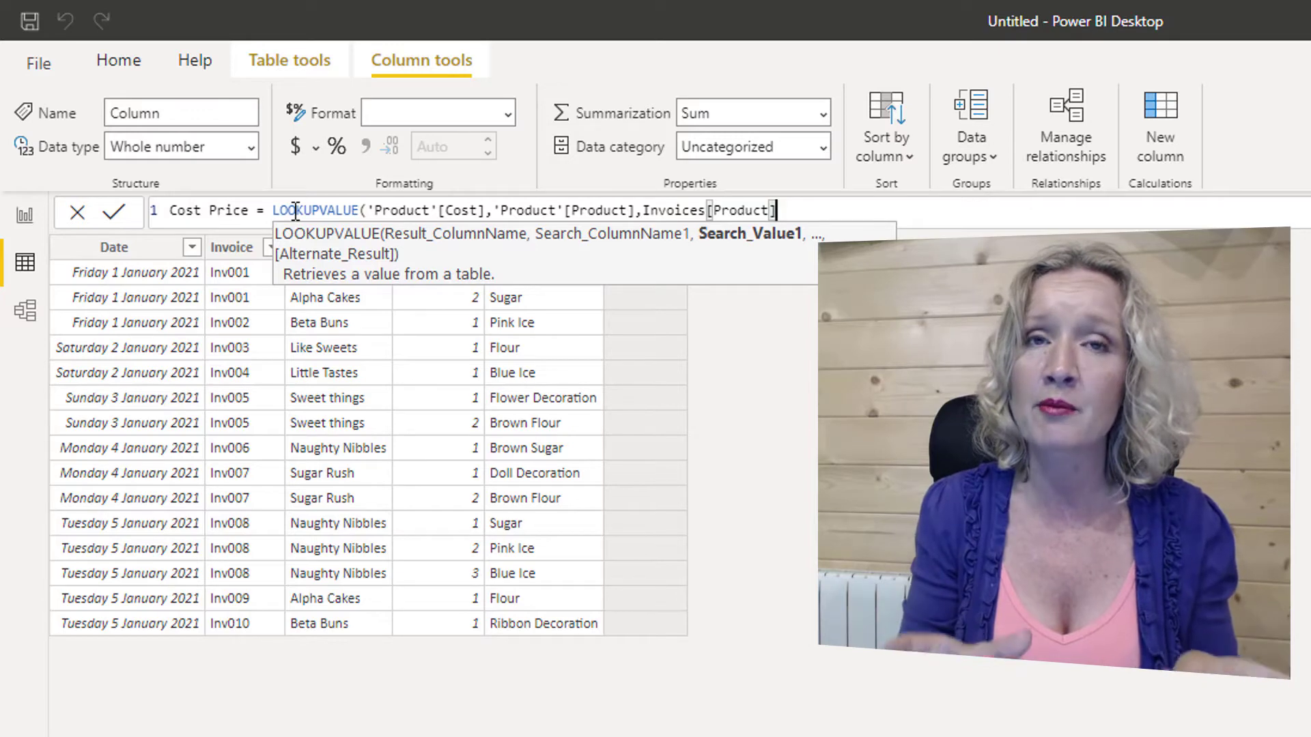
text())
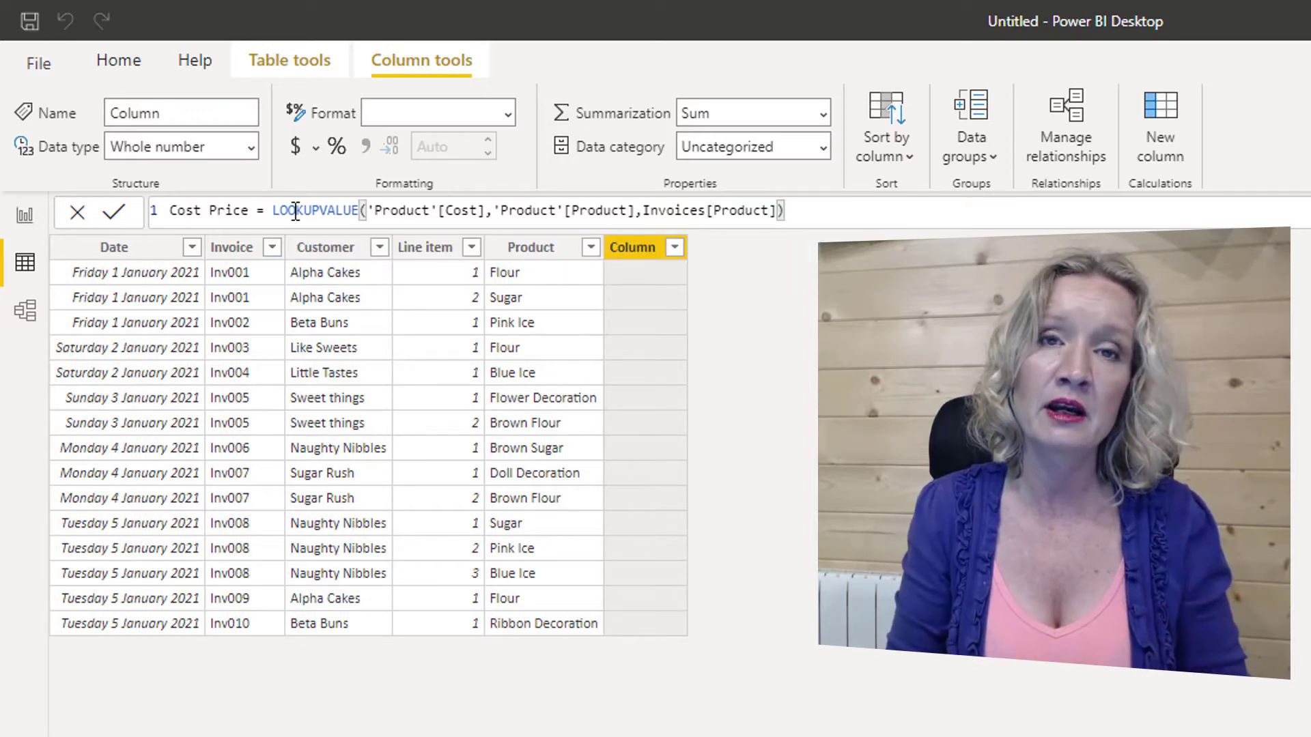
key(Return)
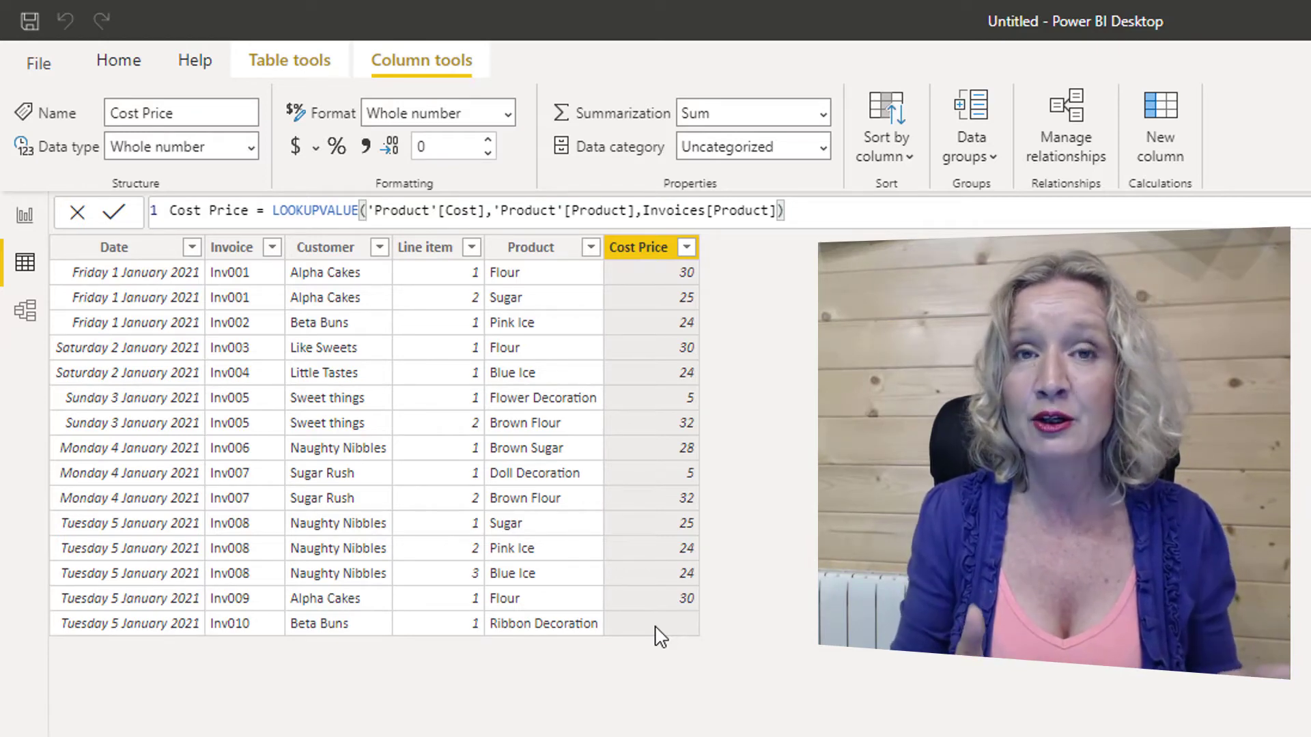
- Try "Not Found" as the alternate result of the LOOKUPVALUE in the Cost Price formula
click(811, 215)
key(BackSpace)
text(,")
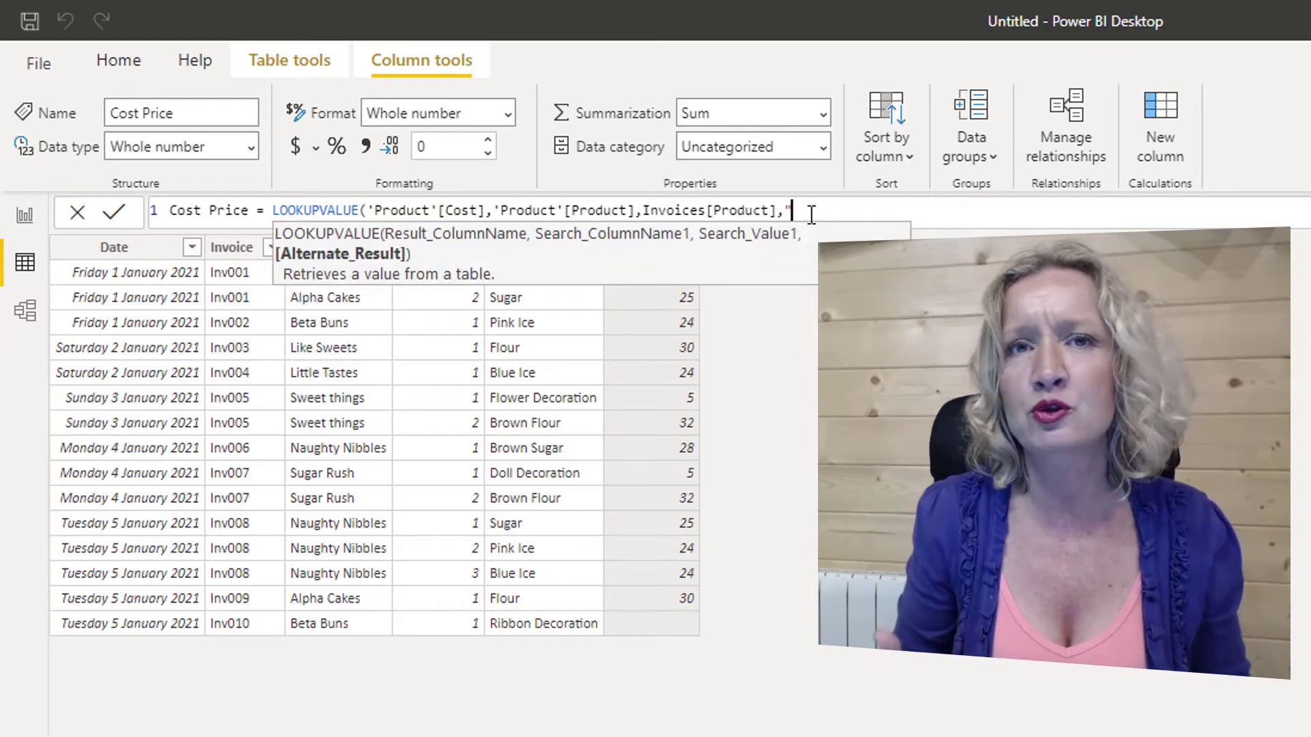
text(Not)
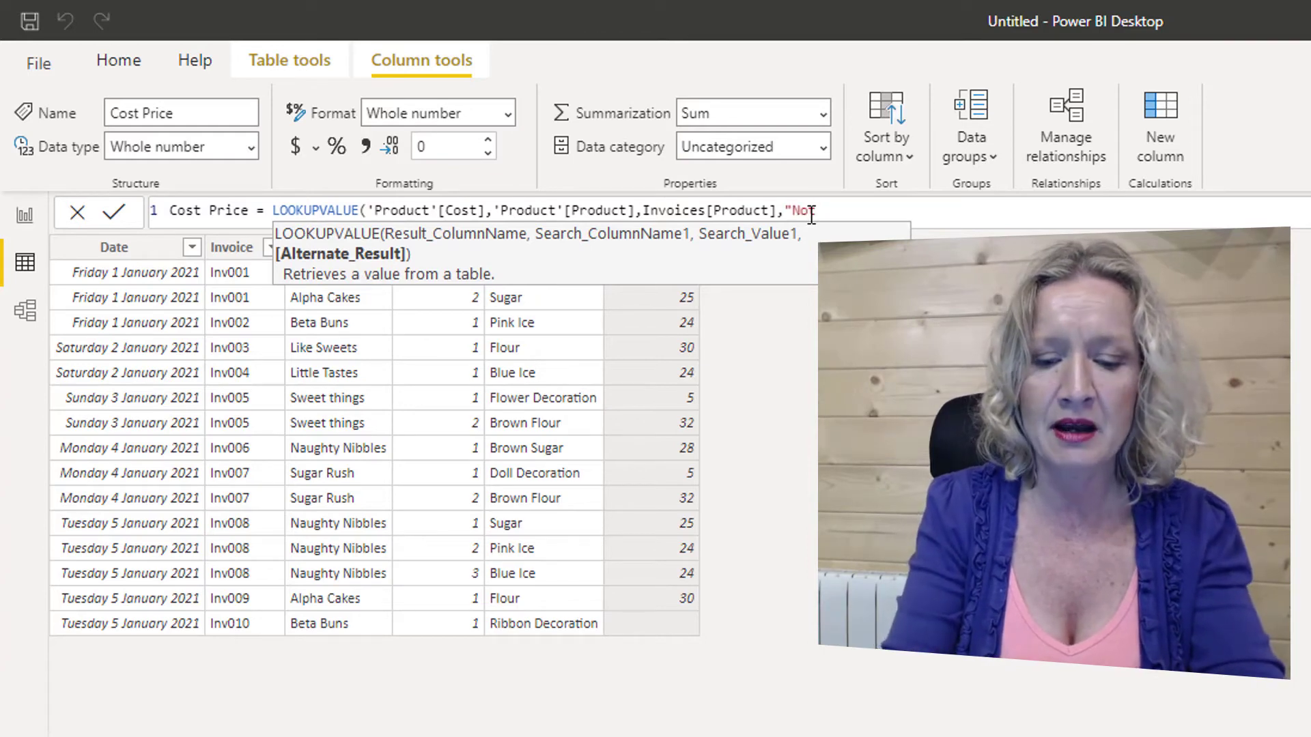
text( Found"))
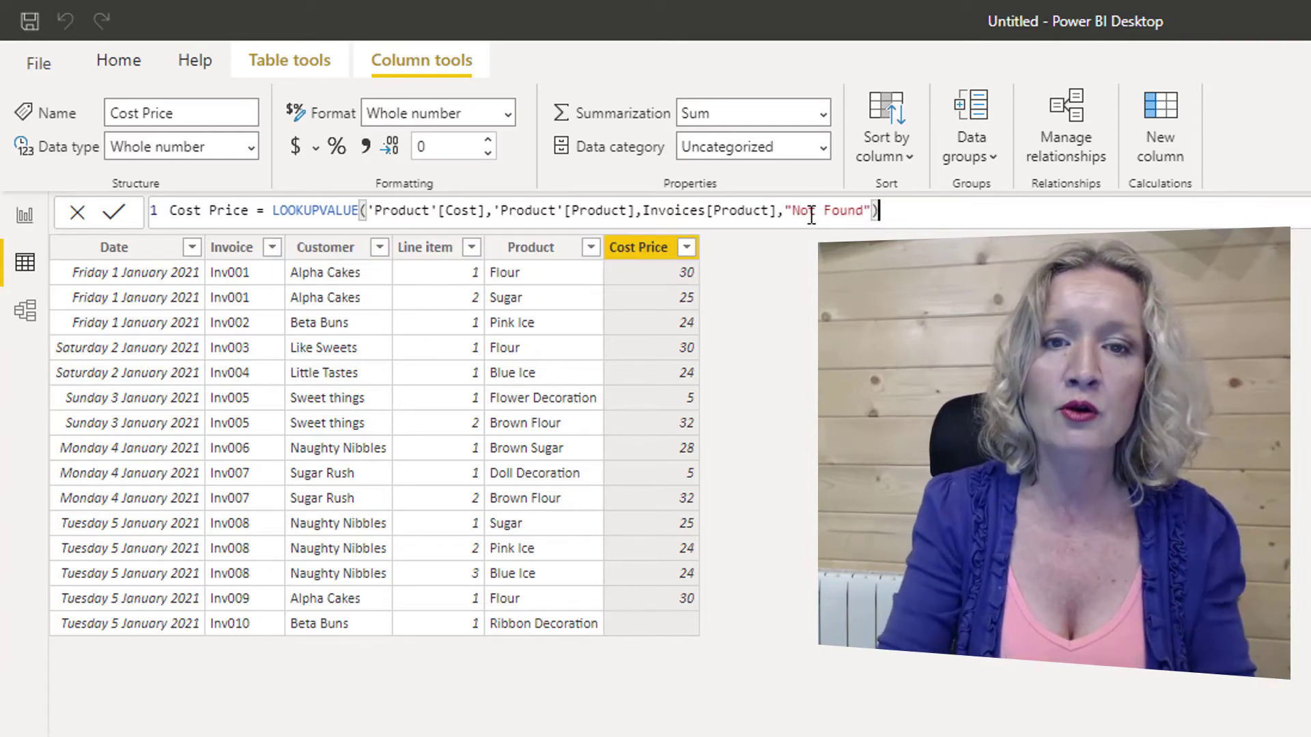
key(Return)
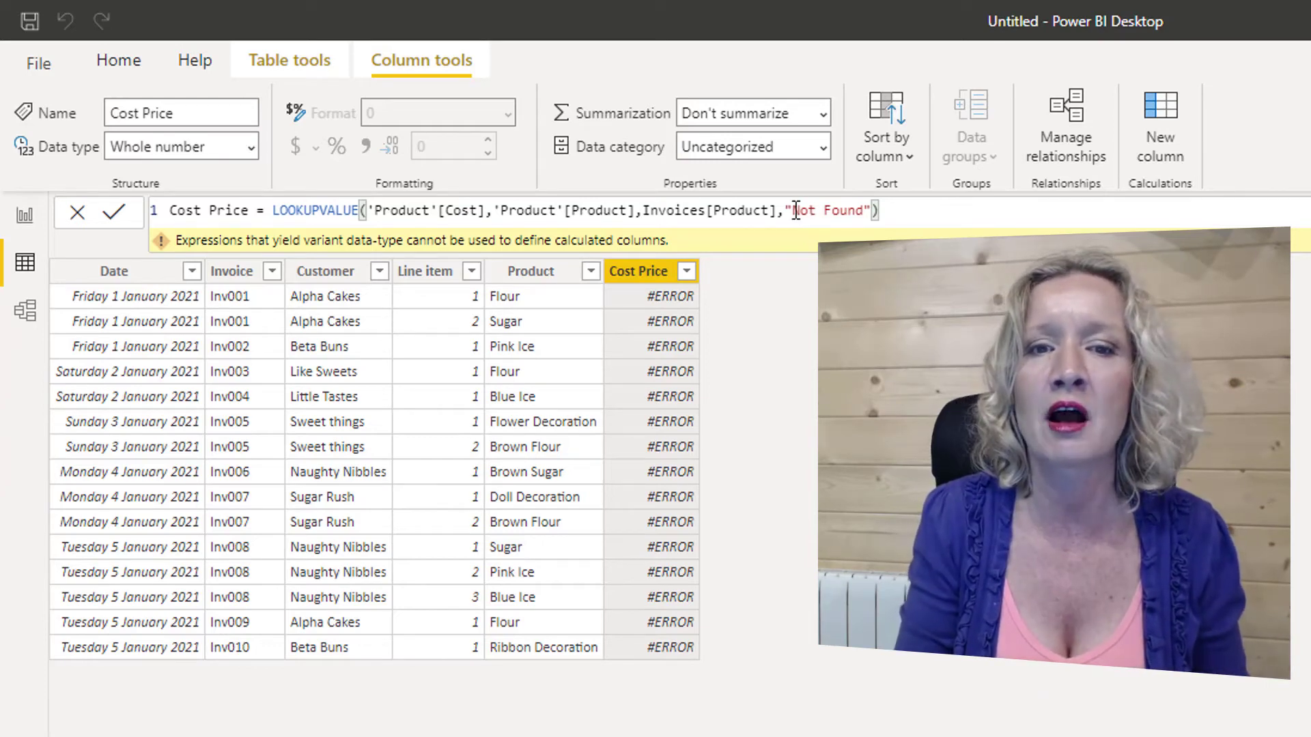
- Replace the text alternate result in the Cost Price formula with the number 100 and commit it
drag(783, 208, 881, 208)
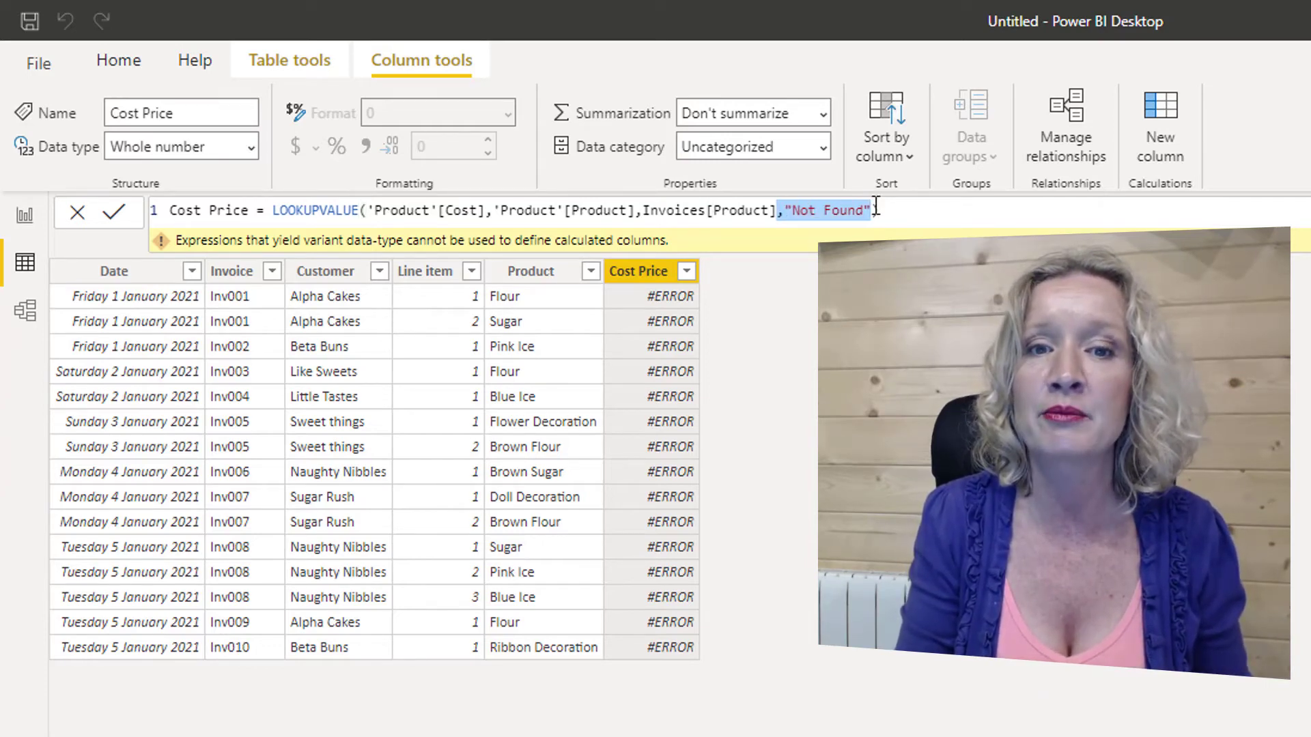
key(BackSpace)
text(1)
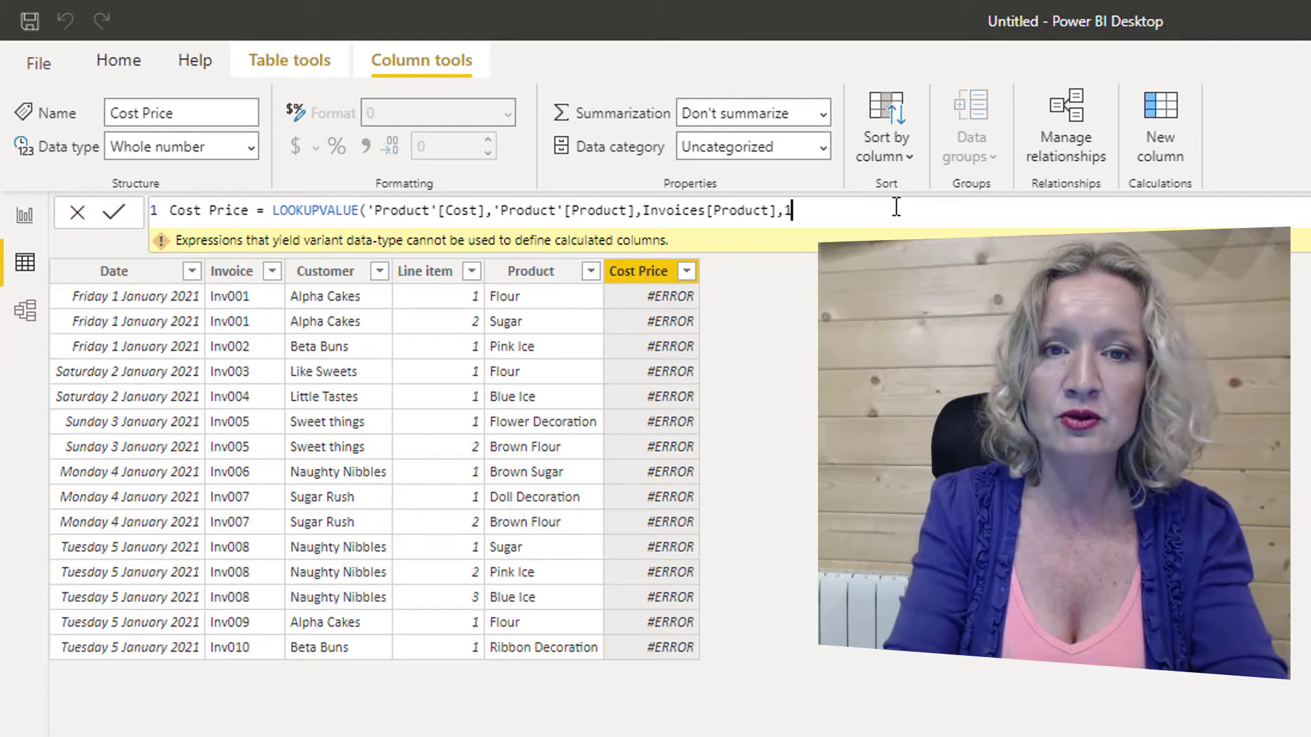
text(00))
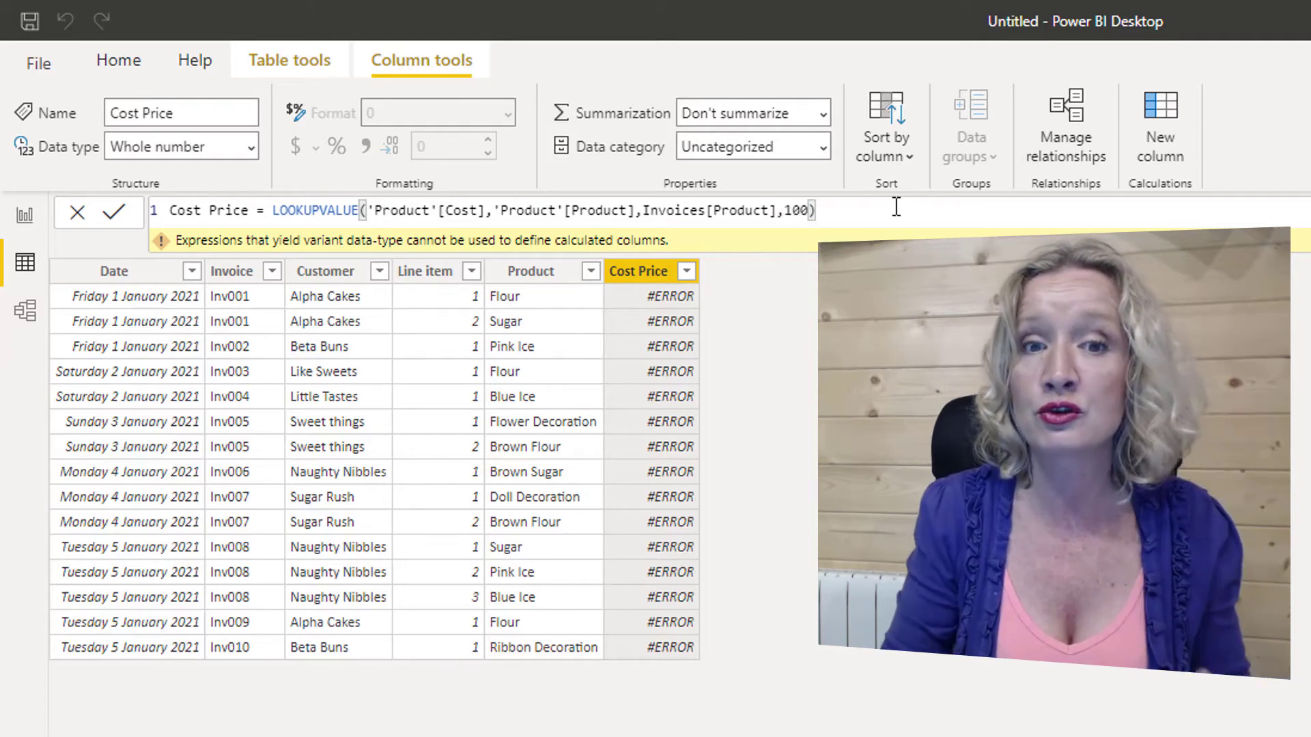
key(Return)
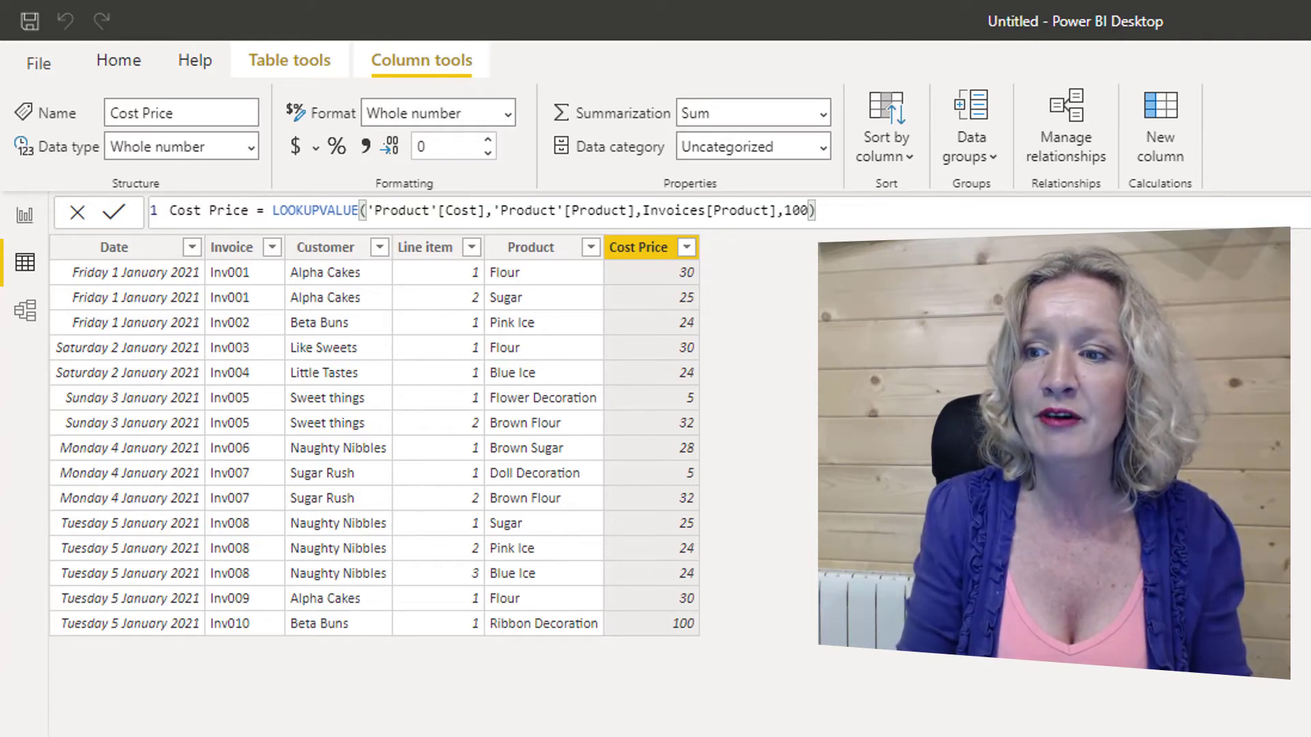
click(1215, 287)
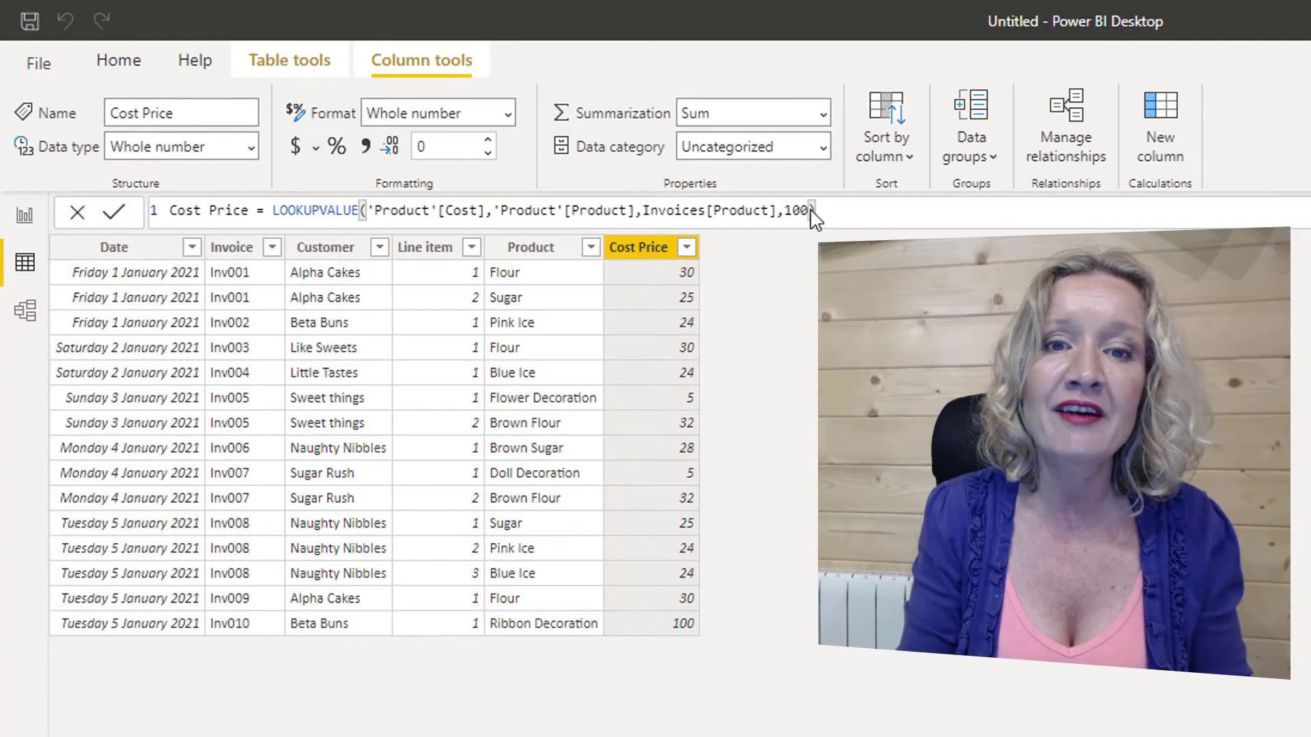
key(BackSpace)
key(BackSpace)
key(BackSpace)
key(BackSpace)
key(BackSpace)
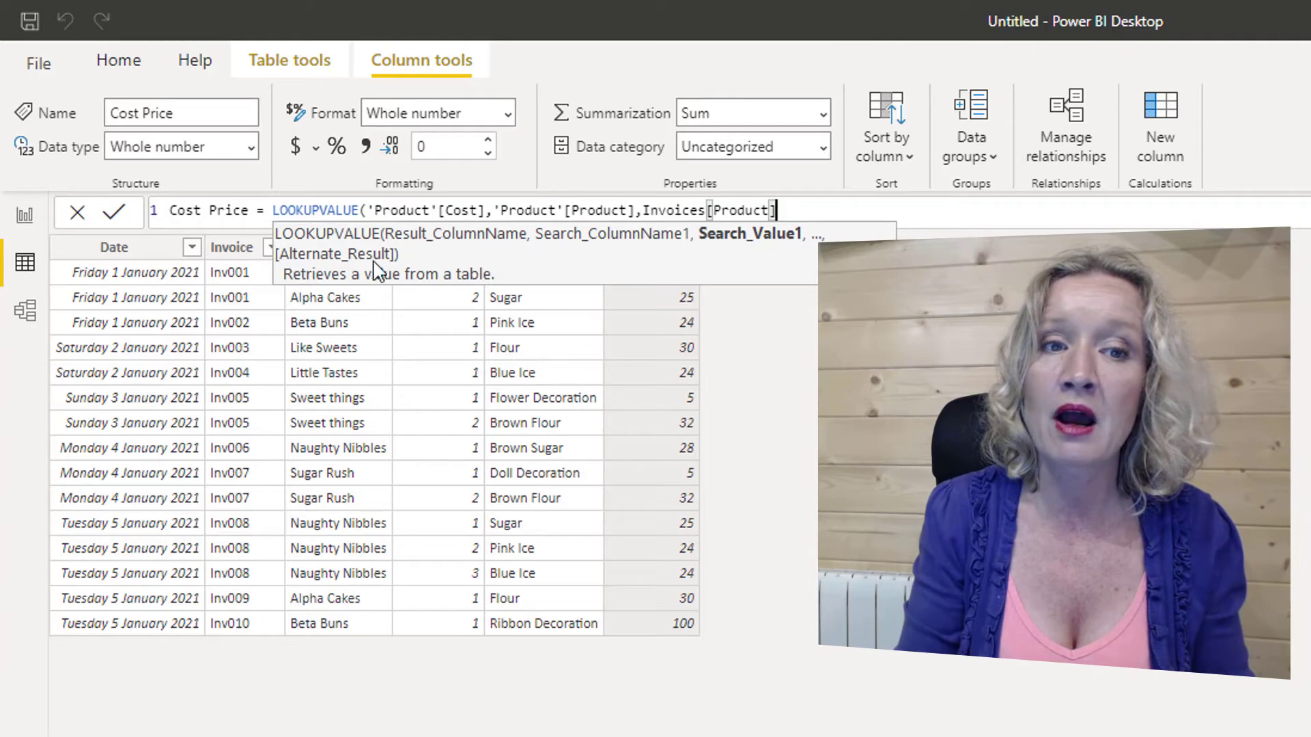
text(,")
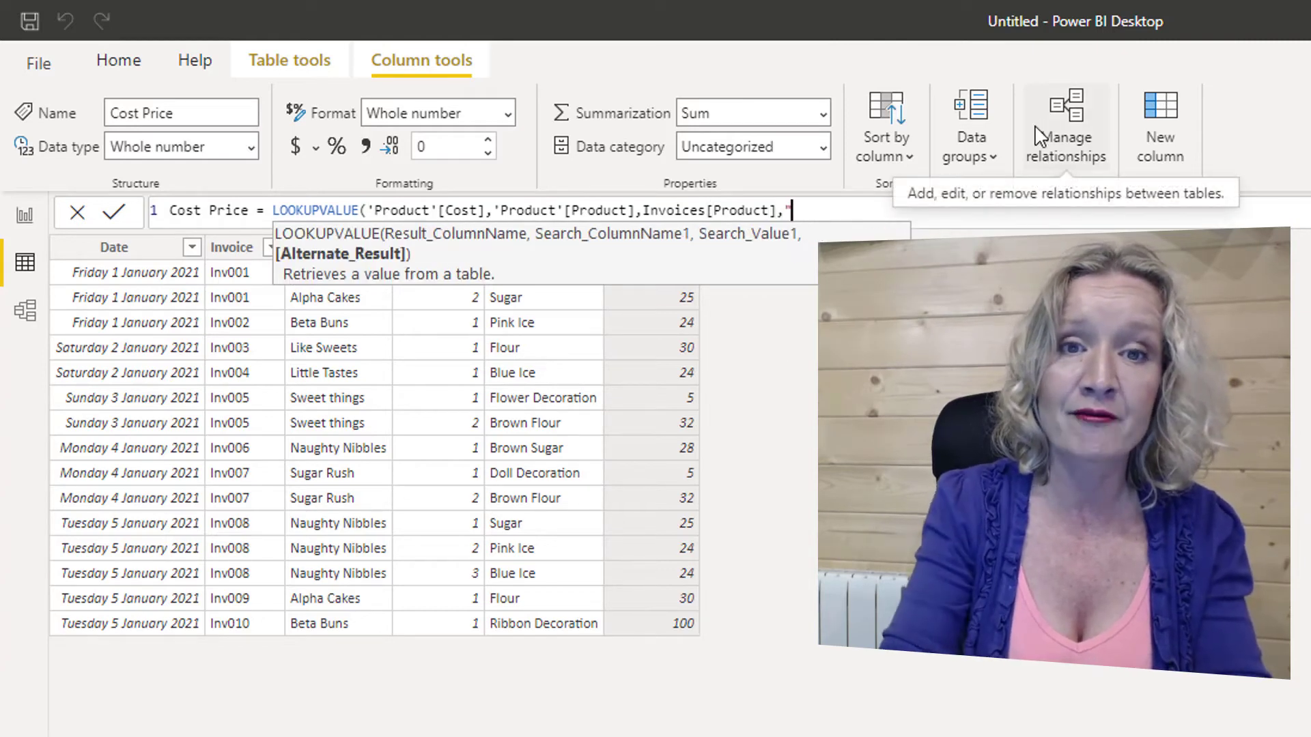
key(BackSpace)
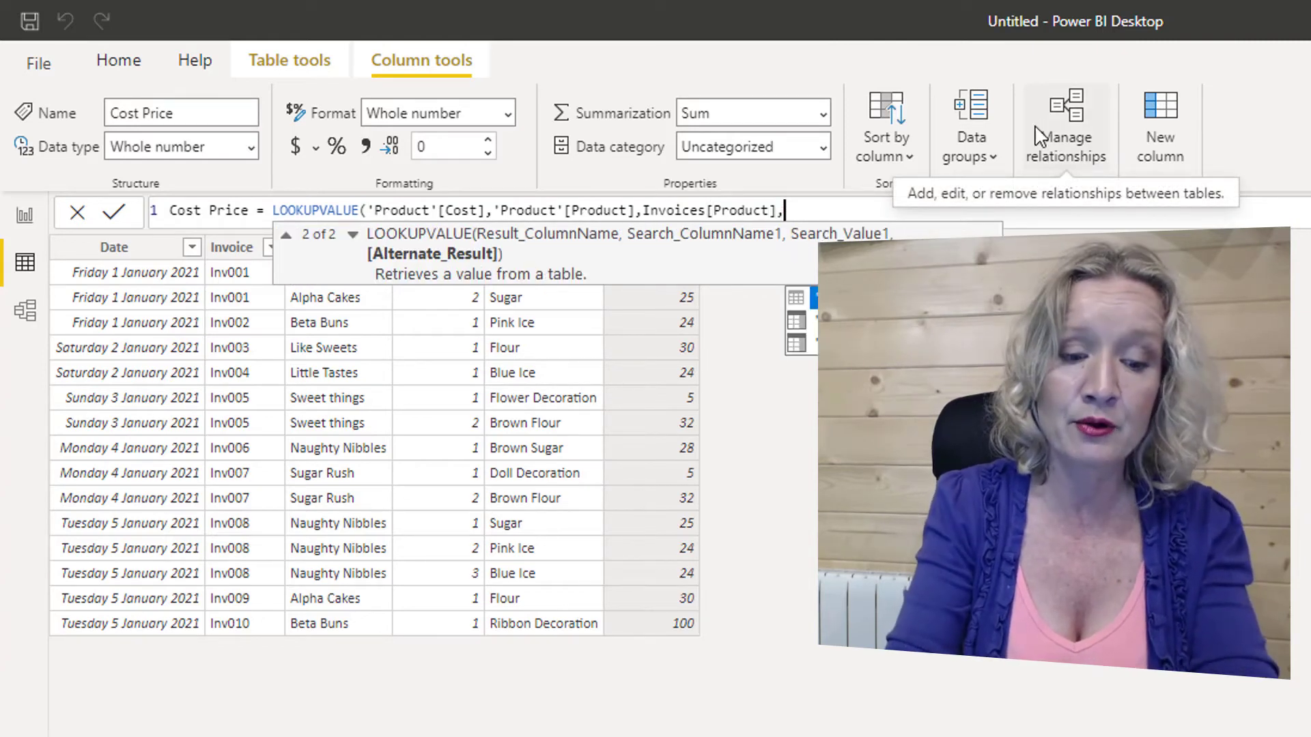
text(100))
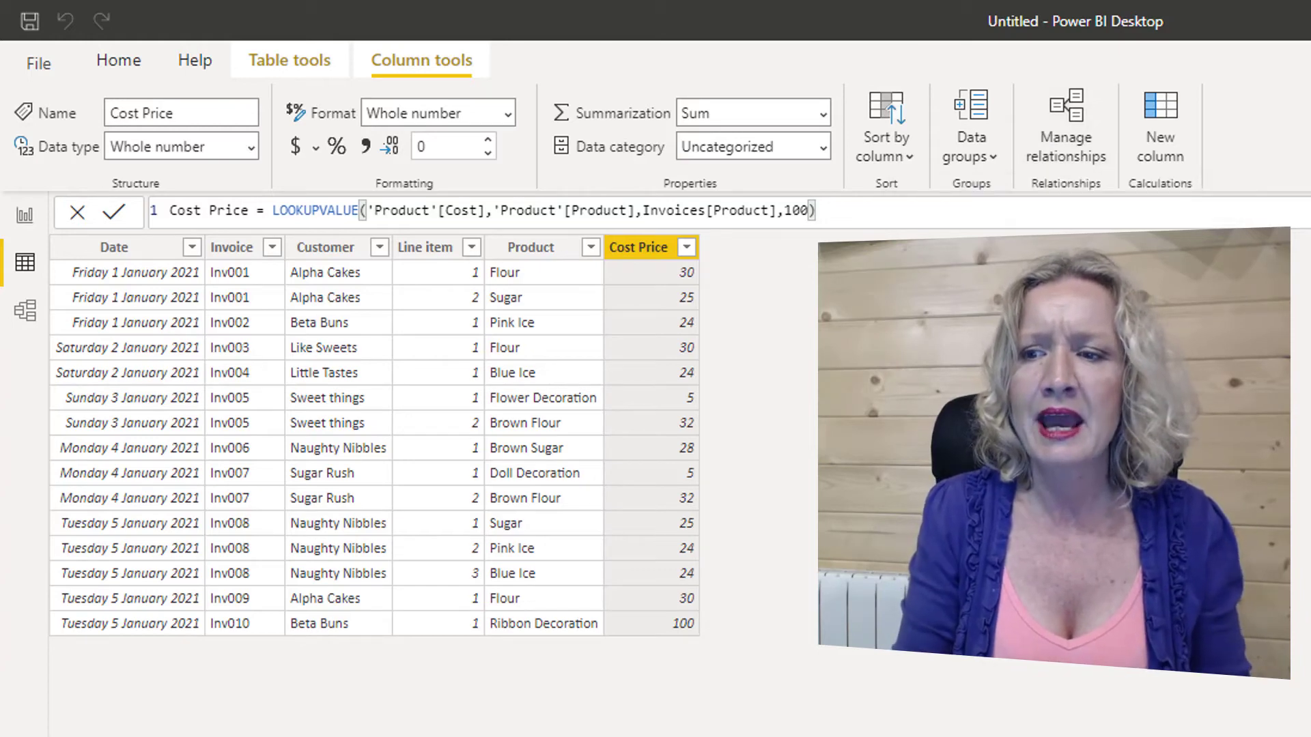
- View the Product table, then open the Power Query Editor and bring up the Product query's source table for editing
click(794, 274)
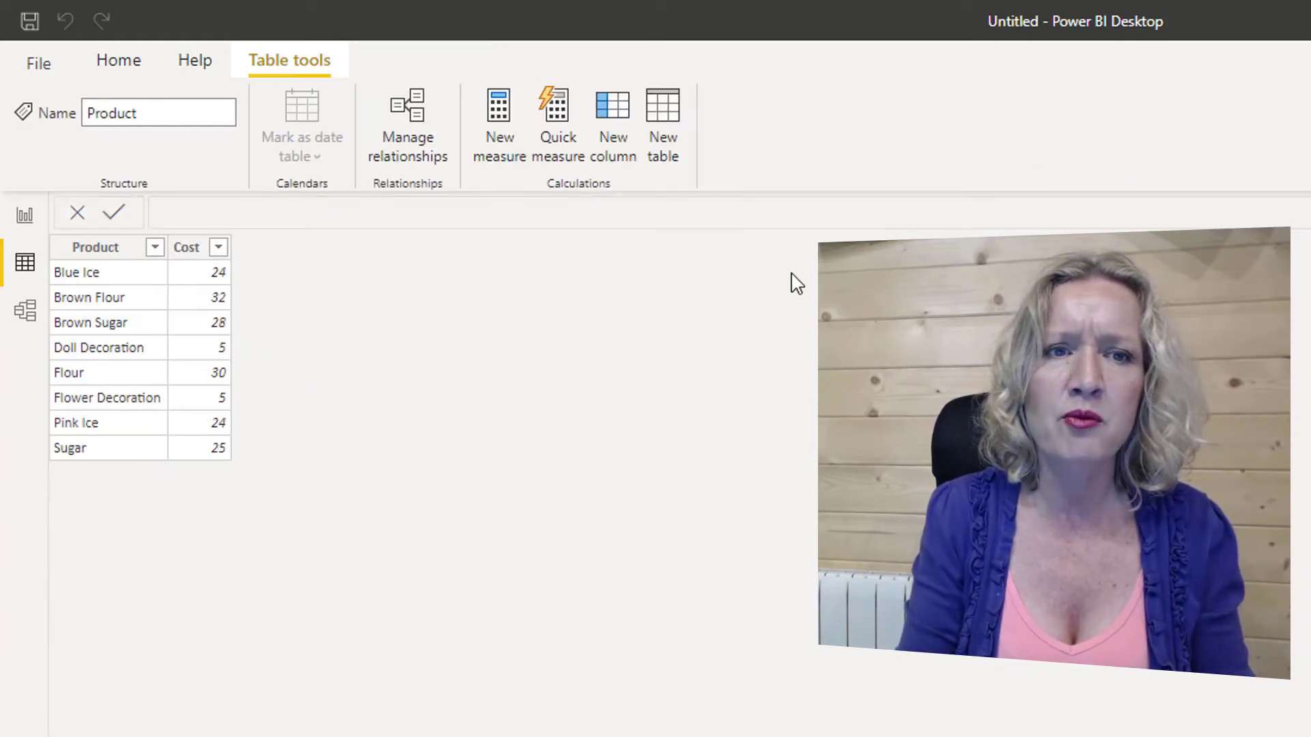
click(113, 60)
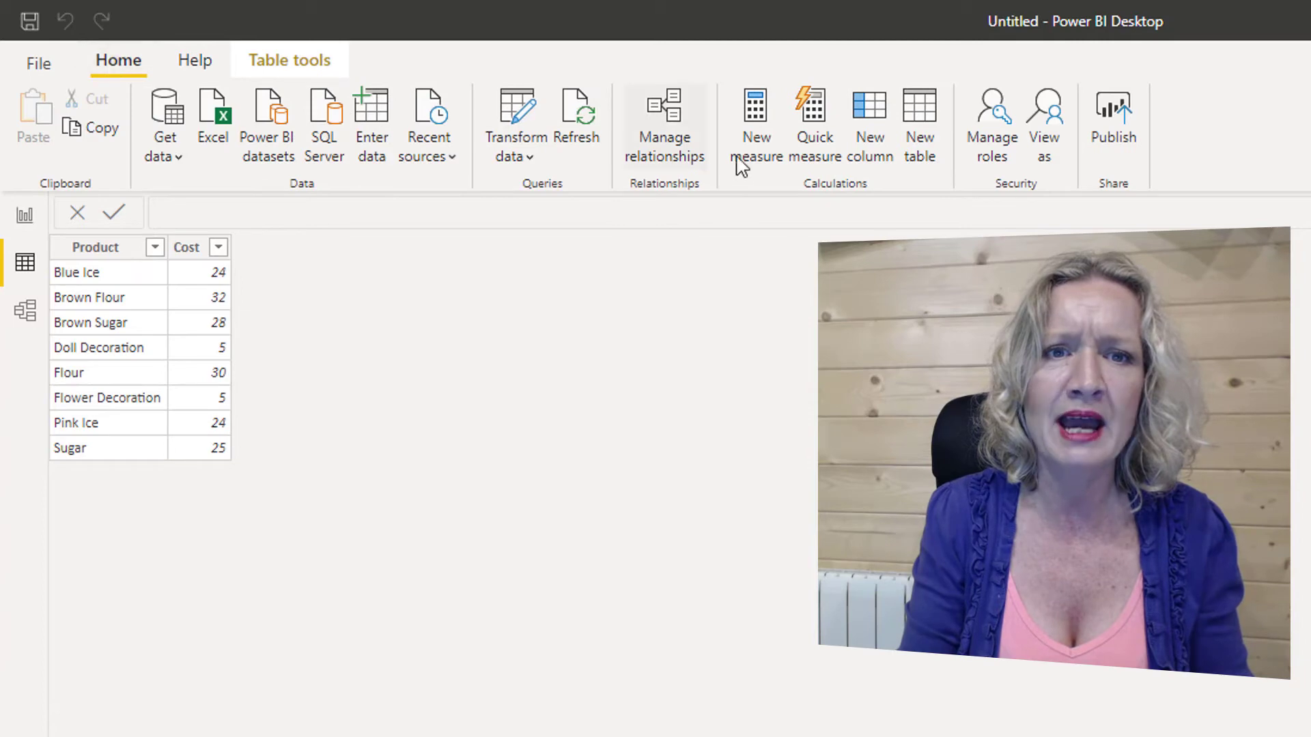
click(513, 155)
click(559, 209)
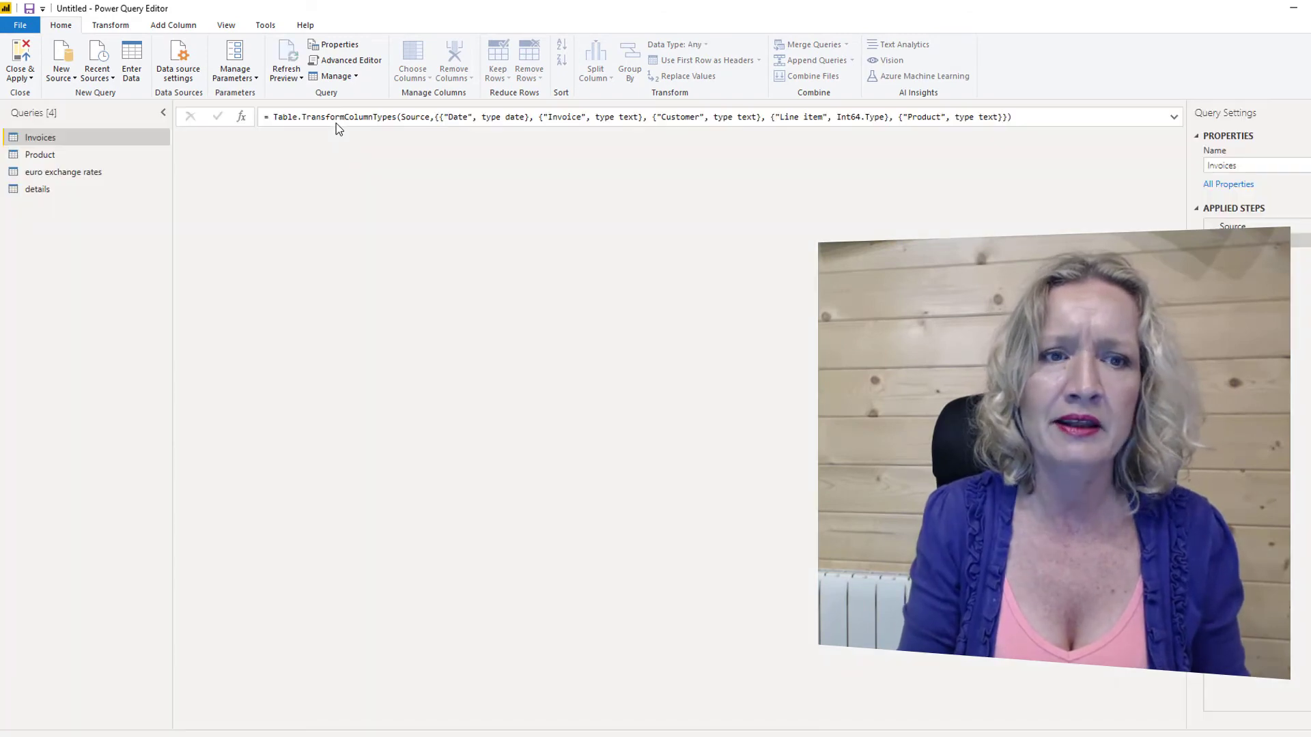
click(76, 155)
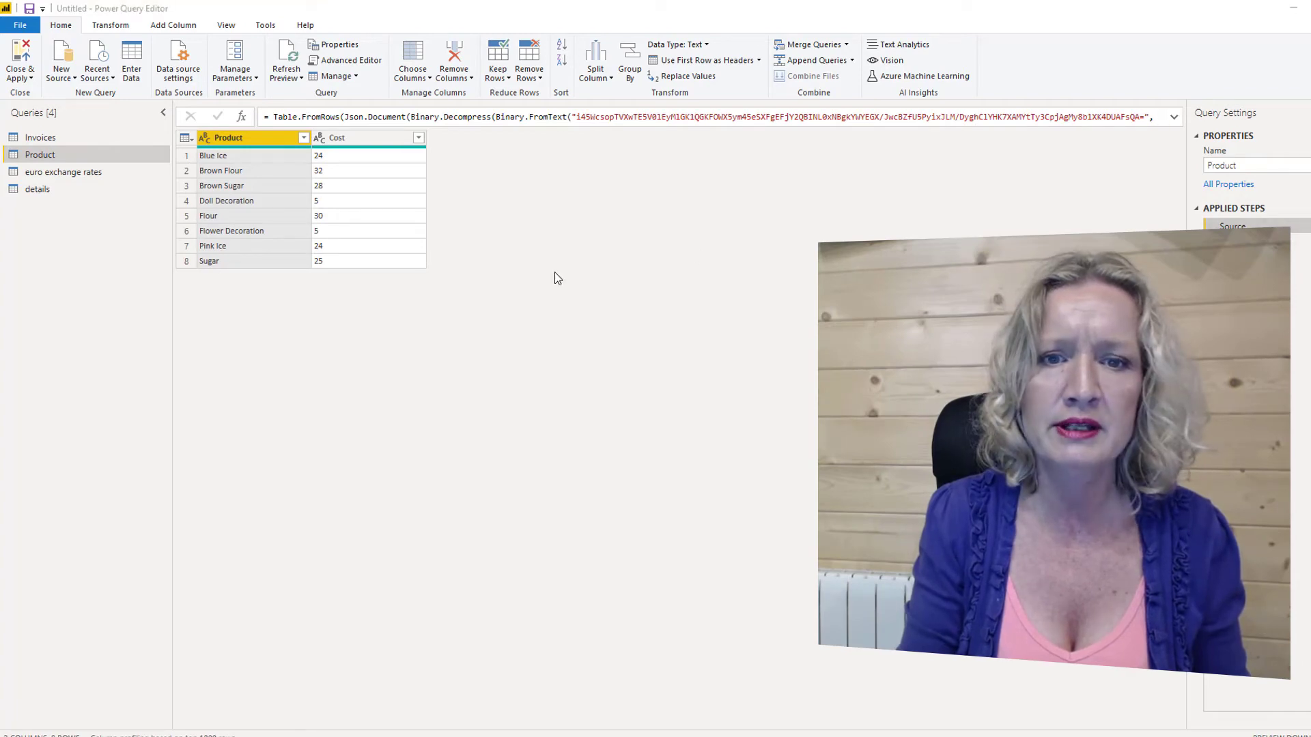
click(1301, 226)
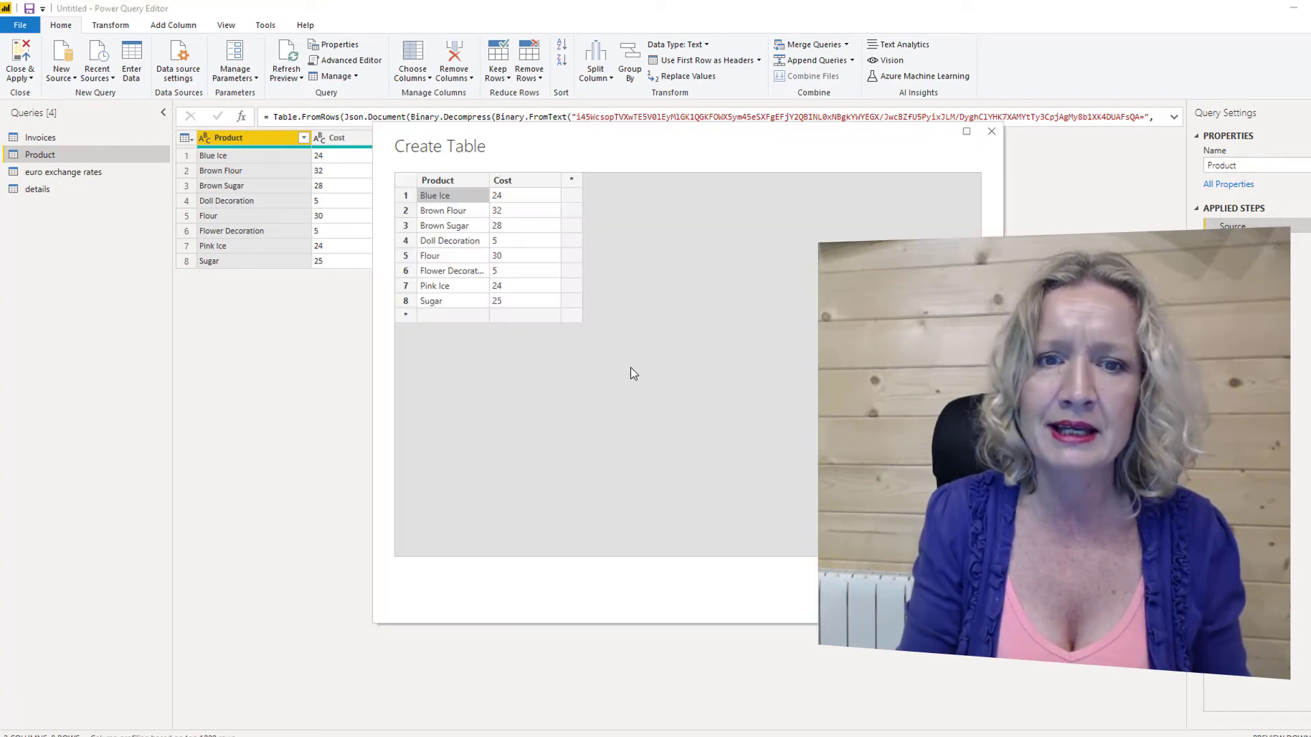
- Add a second Blue Ice row with a cost of 25 to the Product source table, then close and apply the query changes
click(433, 315)
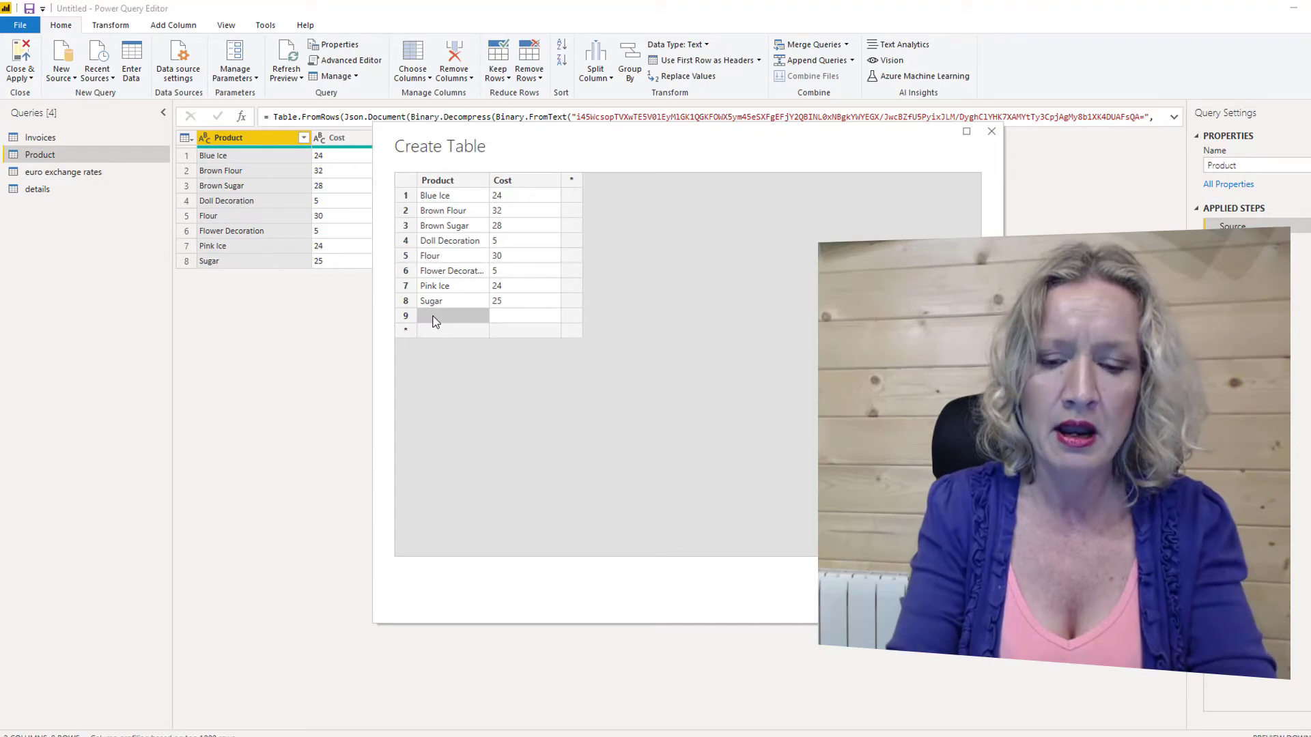
text(Blue Ice)
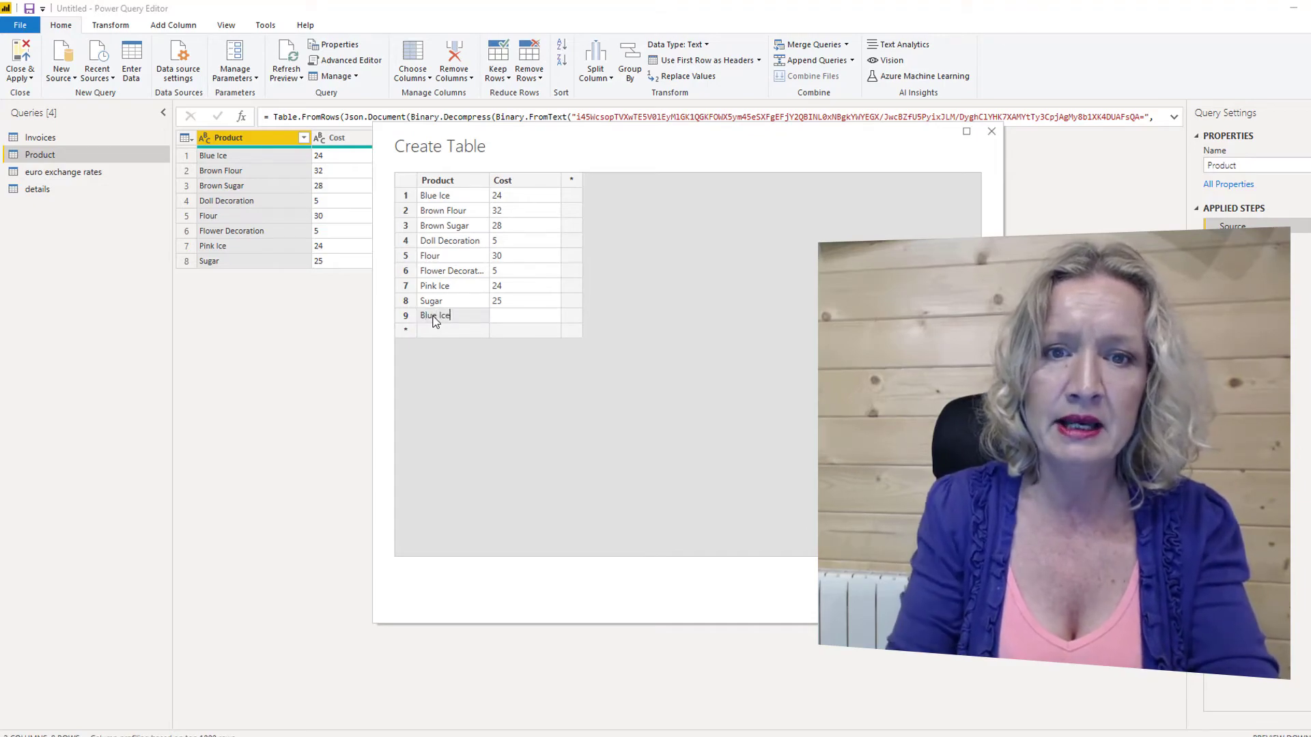
click(514, 317)
text(24)
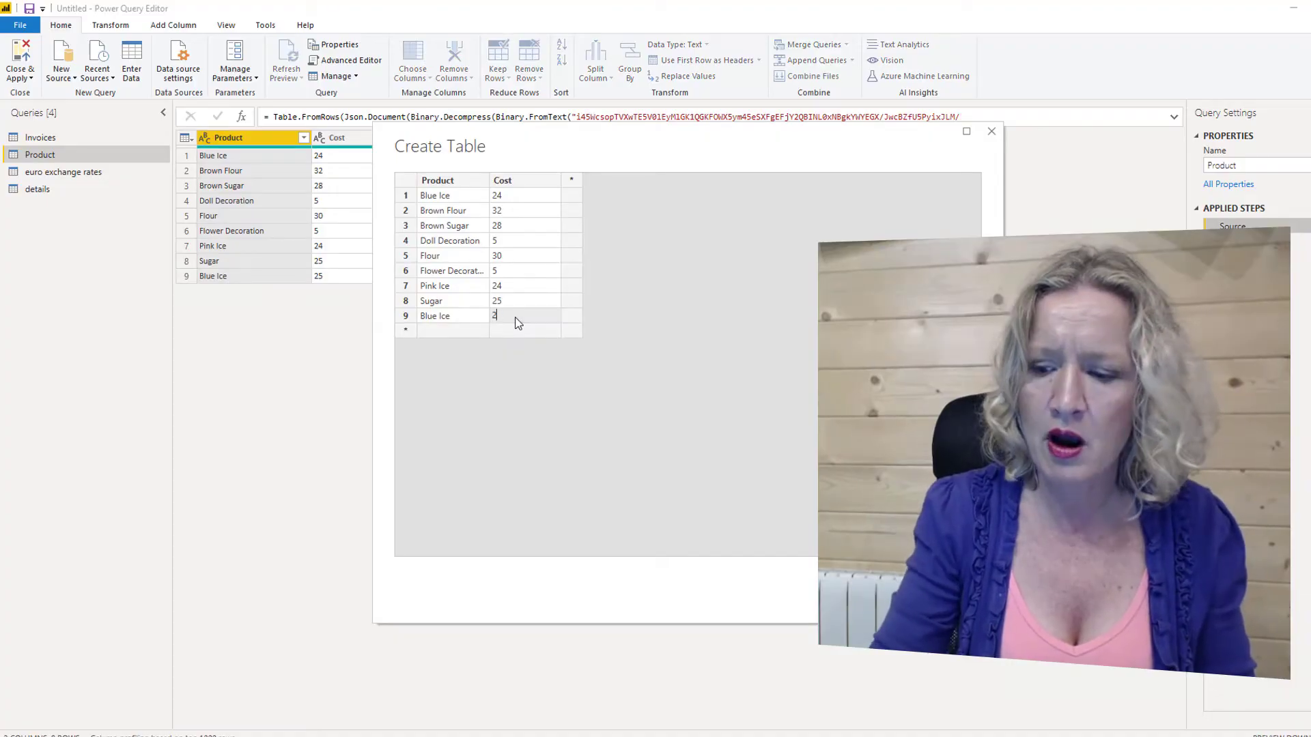
key(Return)
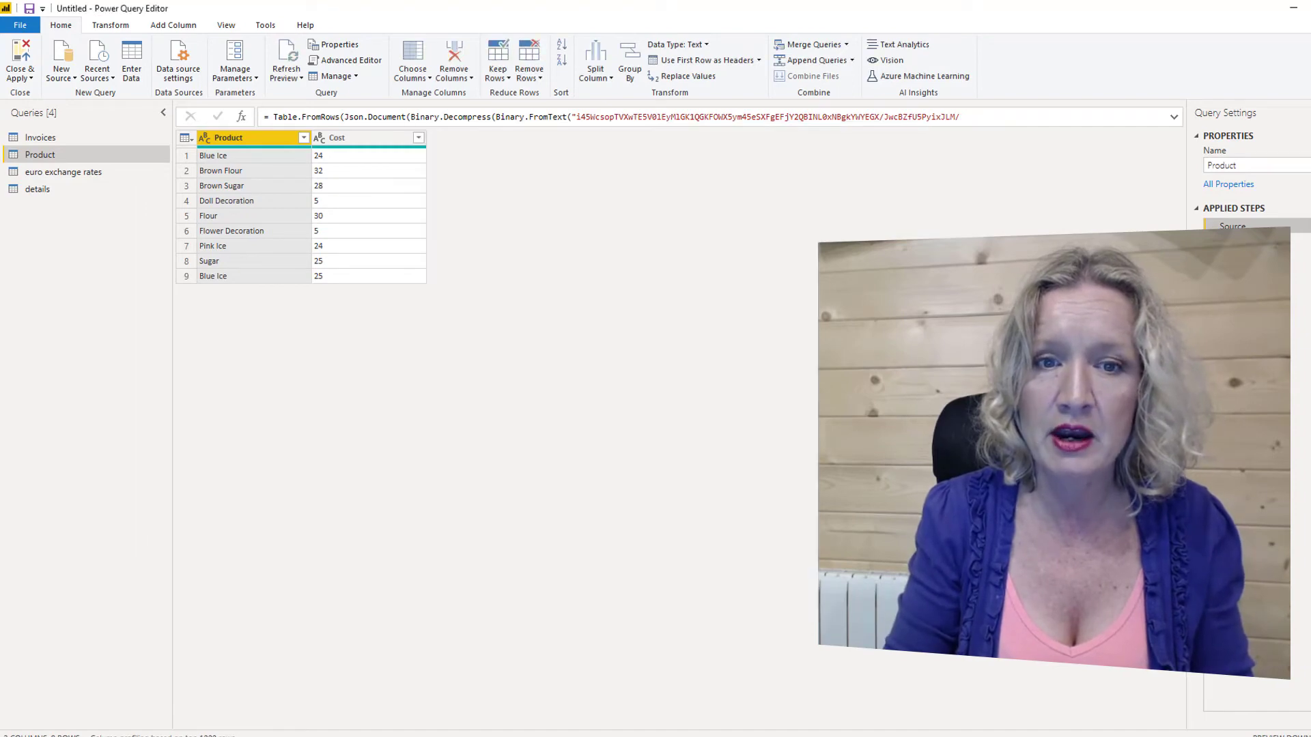
click(23, 78)
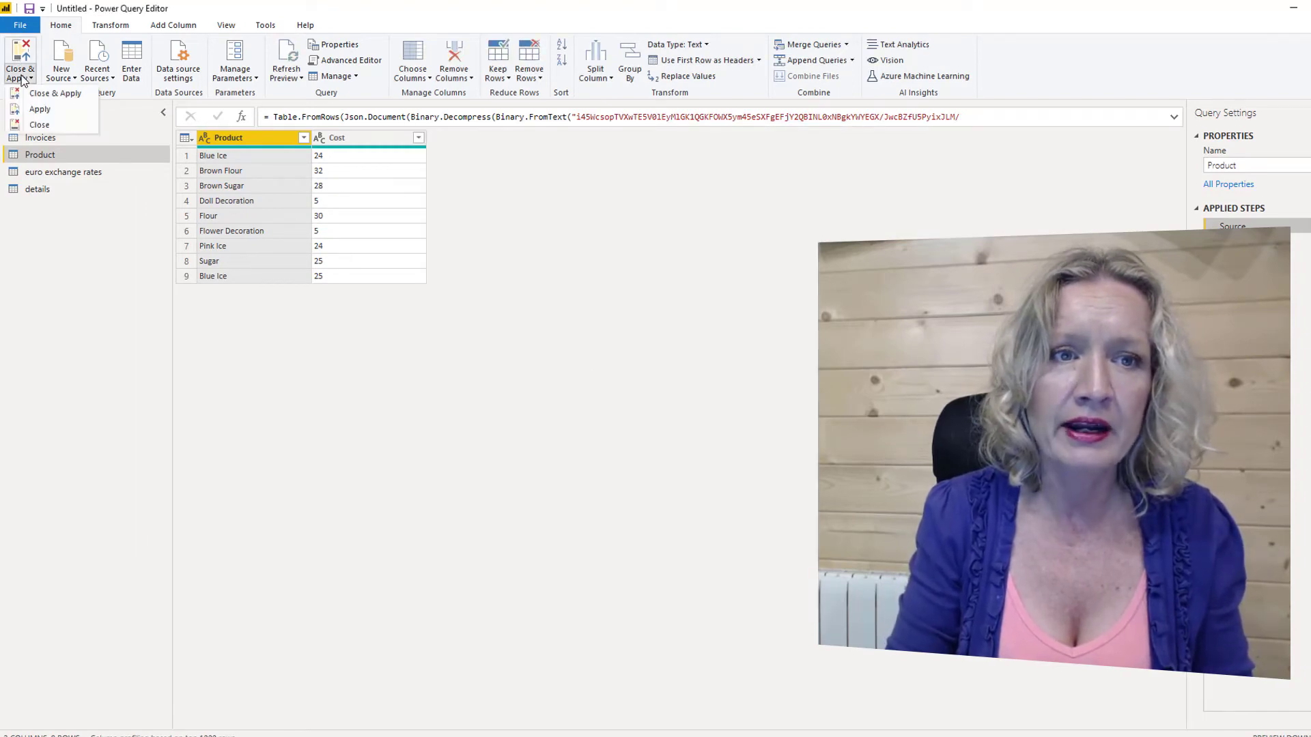
click(35, 93)
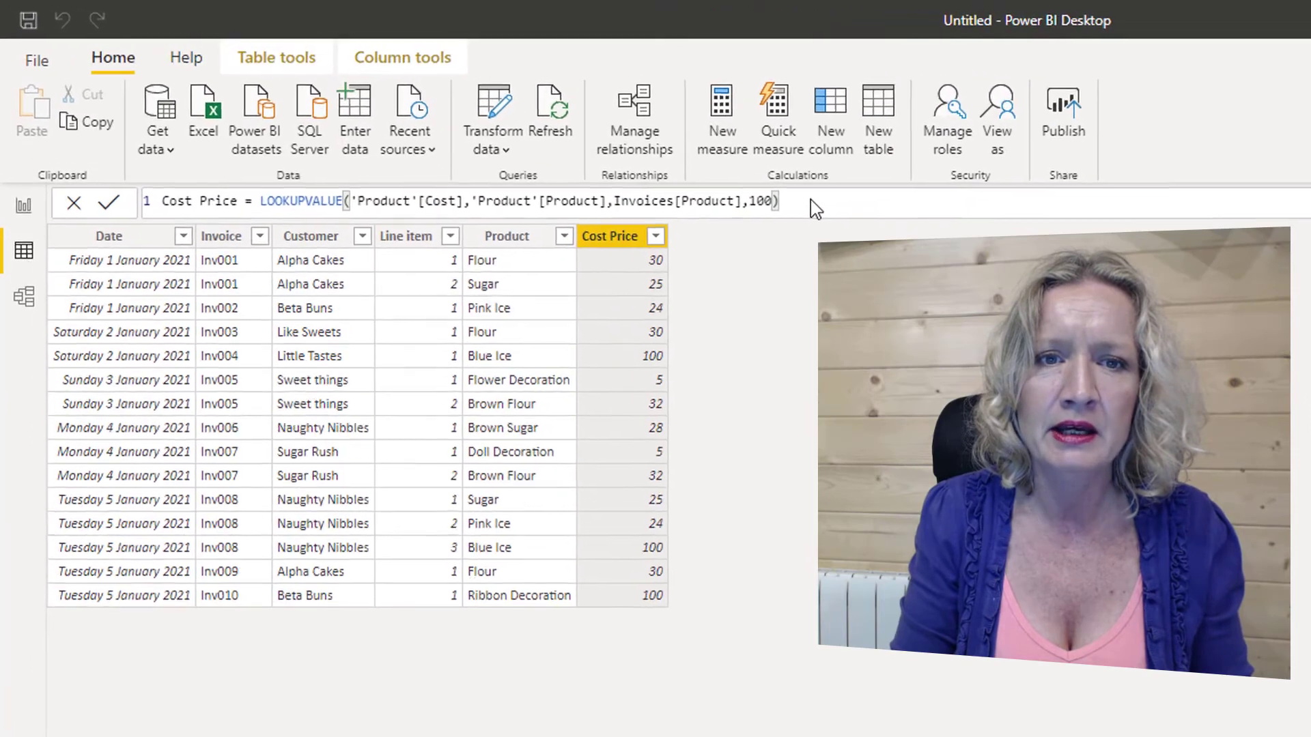
- Remove the alternate result 100 from the Cost Price formula so it ends after Invoices[Product], and commit it
click(811, 201)
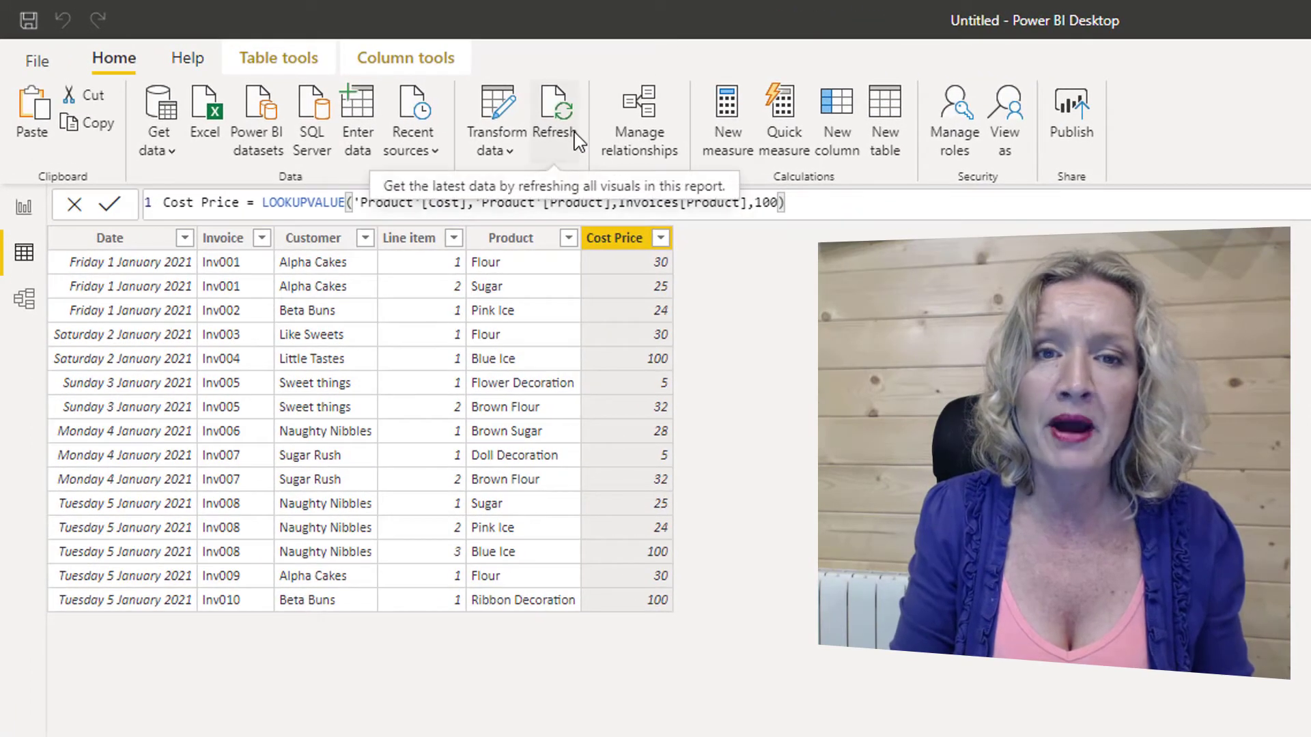
key(BackSpace)
key(BackSpace)
key(BackSpace)
key(BackSpace)
key(BackSpace)
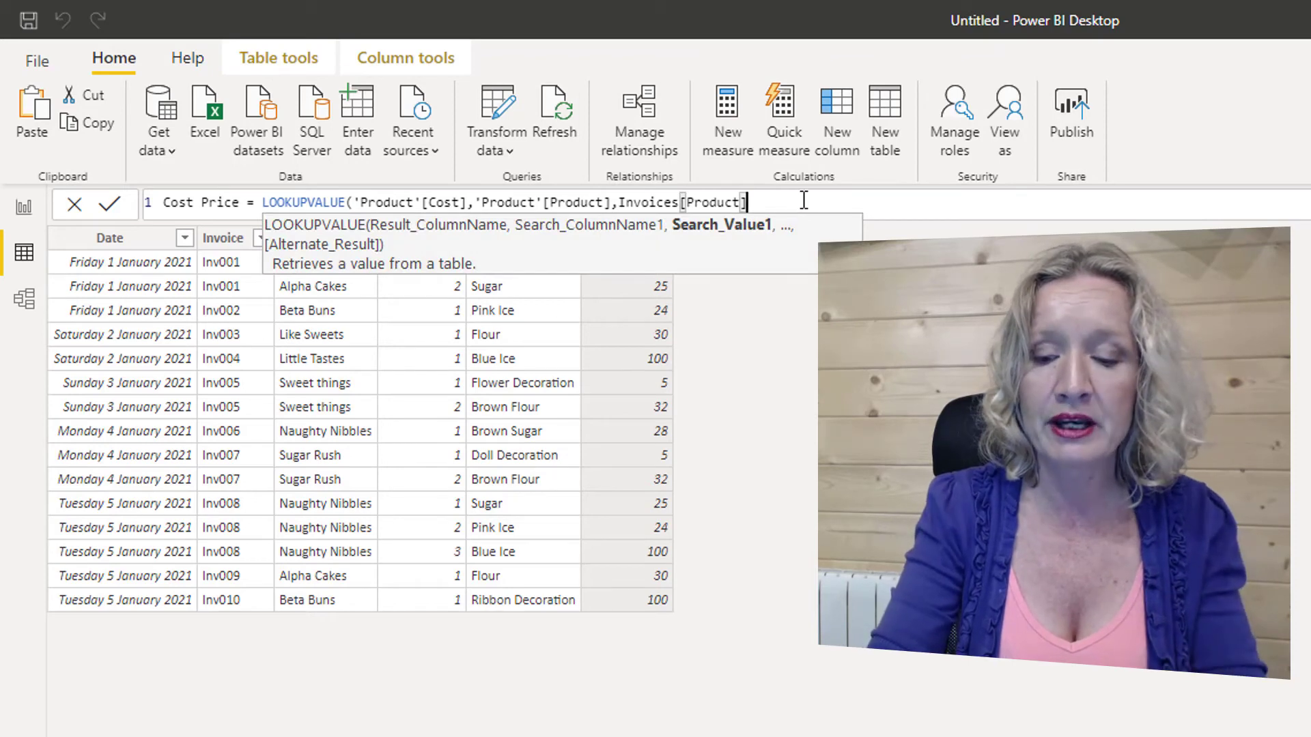
text())
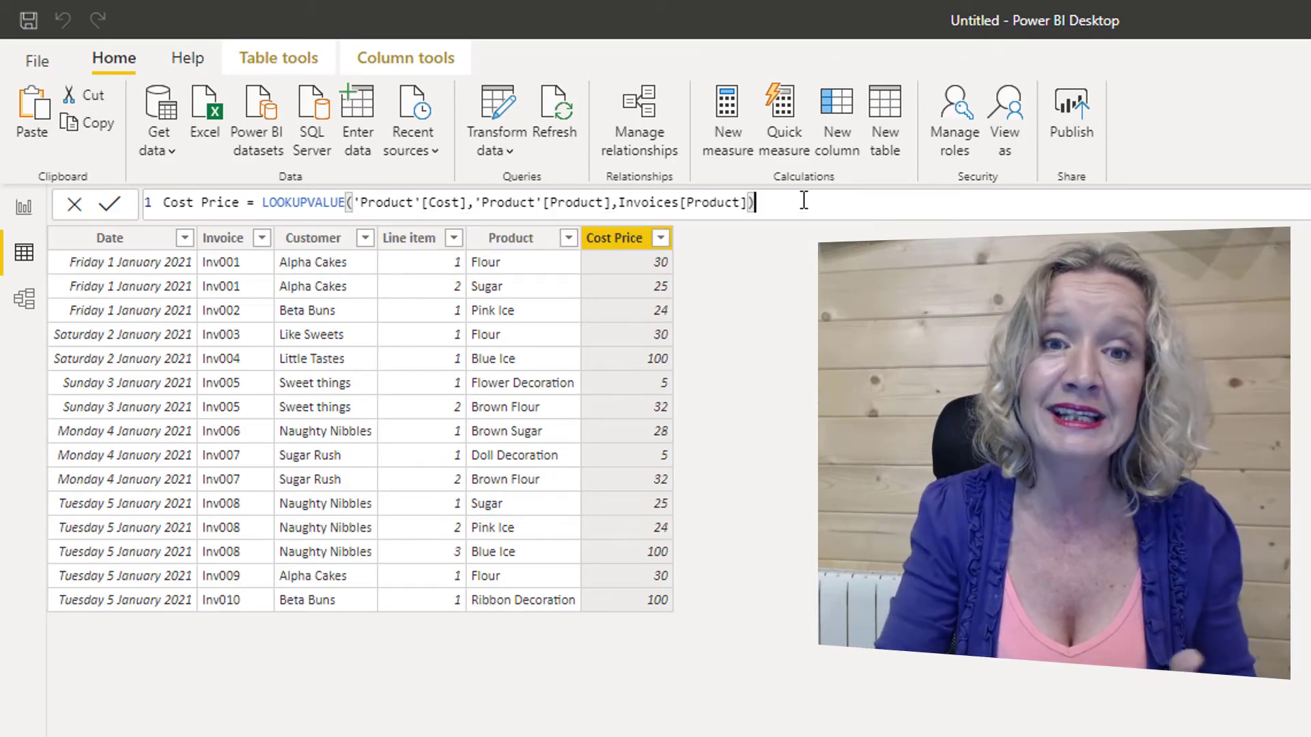
key(Return)
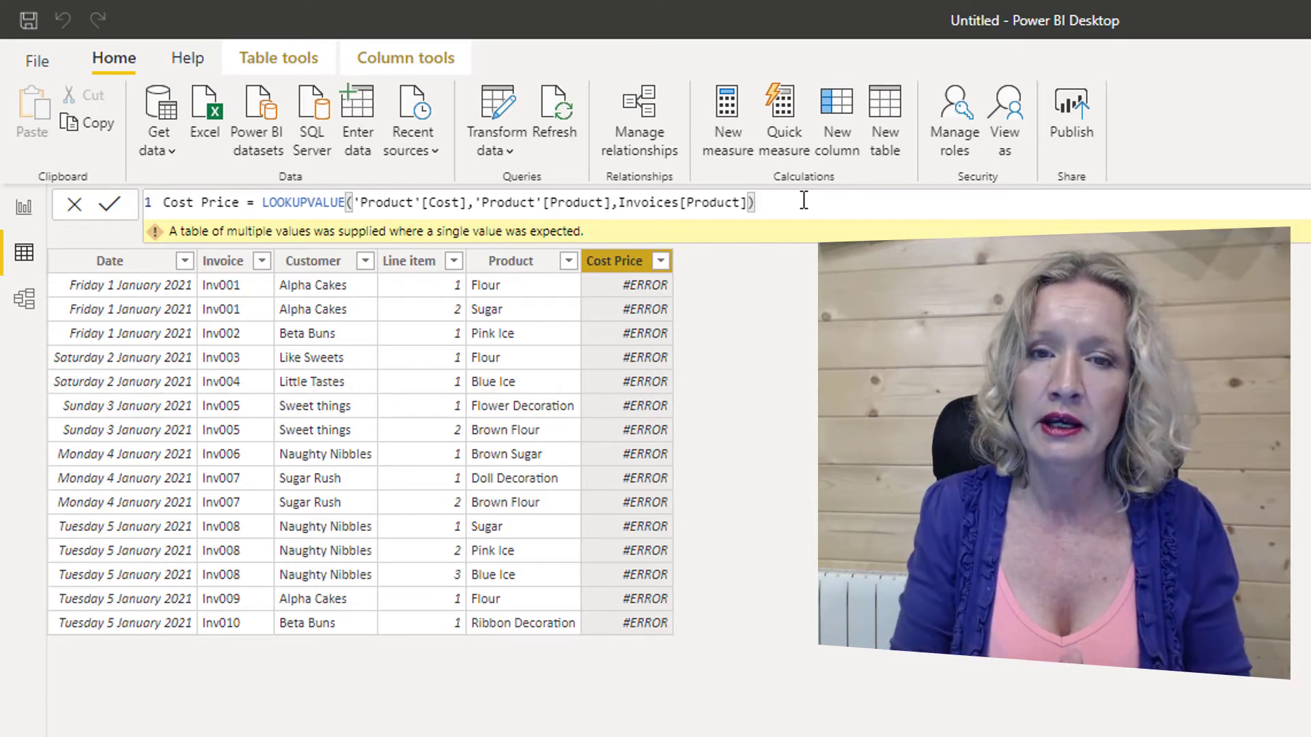
- Add 100 as the alternate result in the Cost Price formula, commit it, and check the Blue Ice and Ribbon Decoration rows
key(BackSpace)
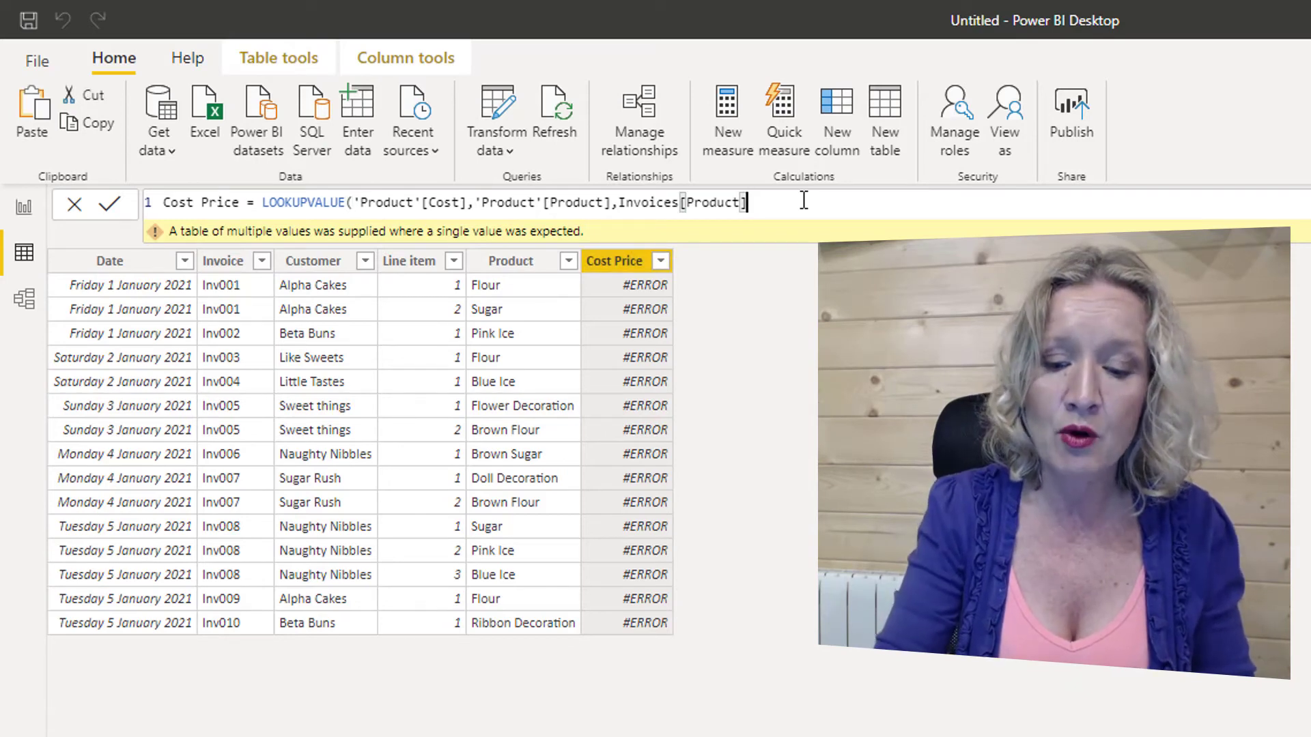
text(,100))
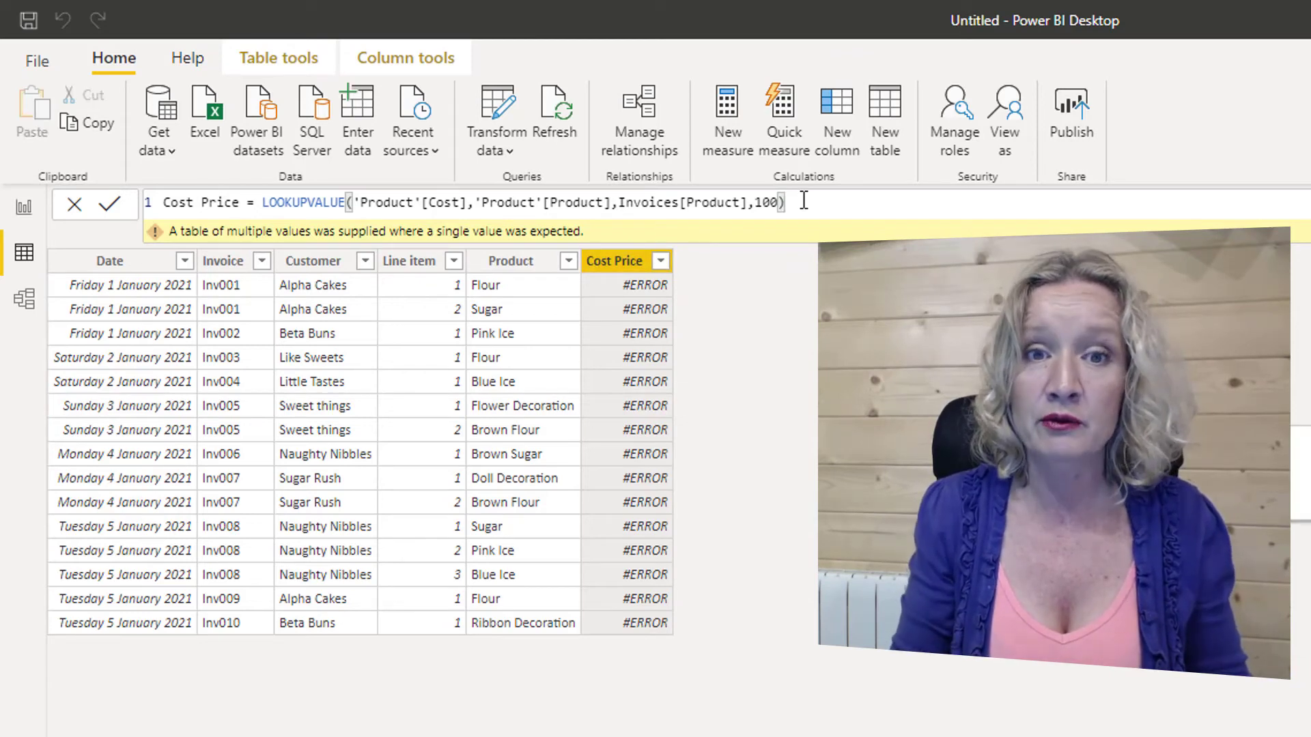
key(Return)
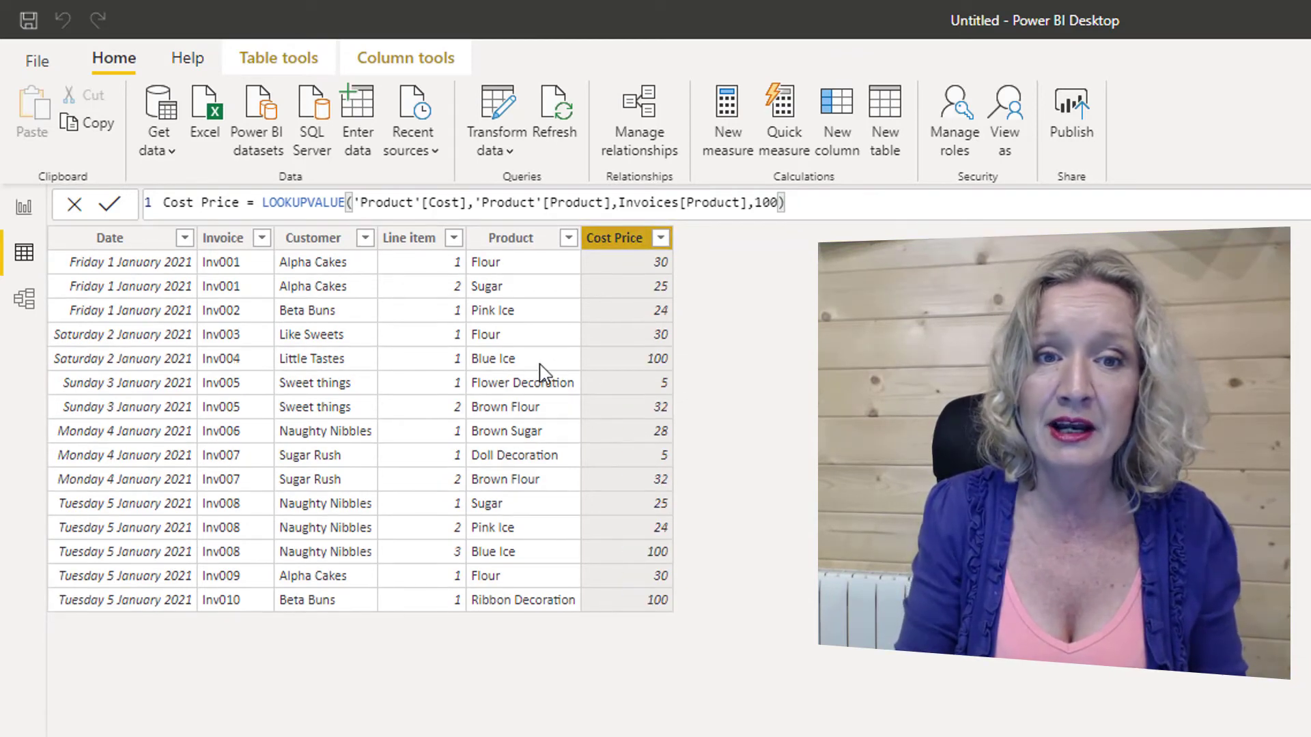
click(570, 369)
click(648, 369)
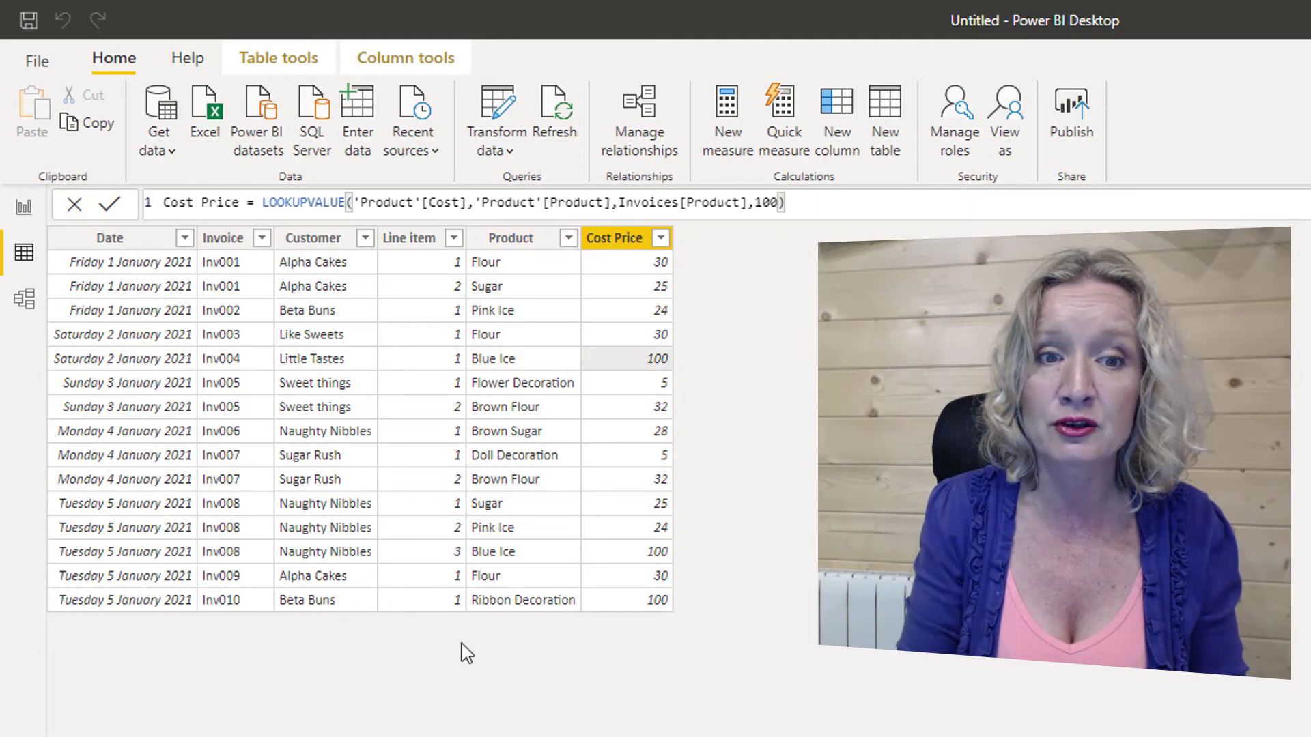
click(518, 546)
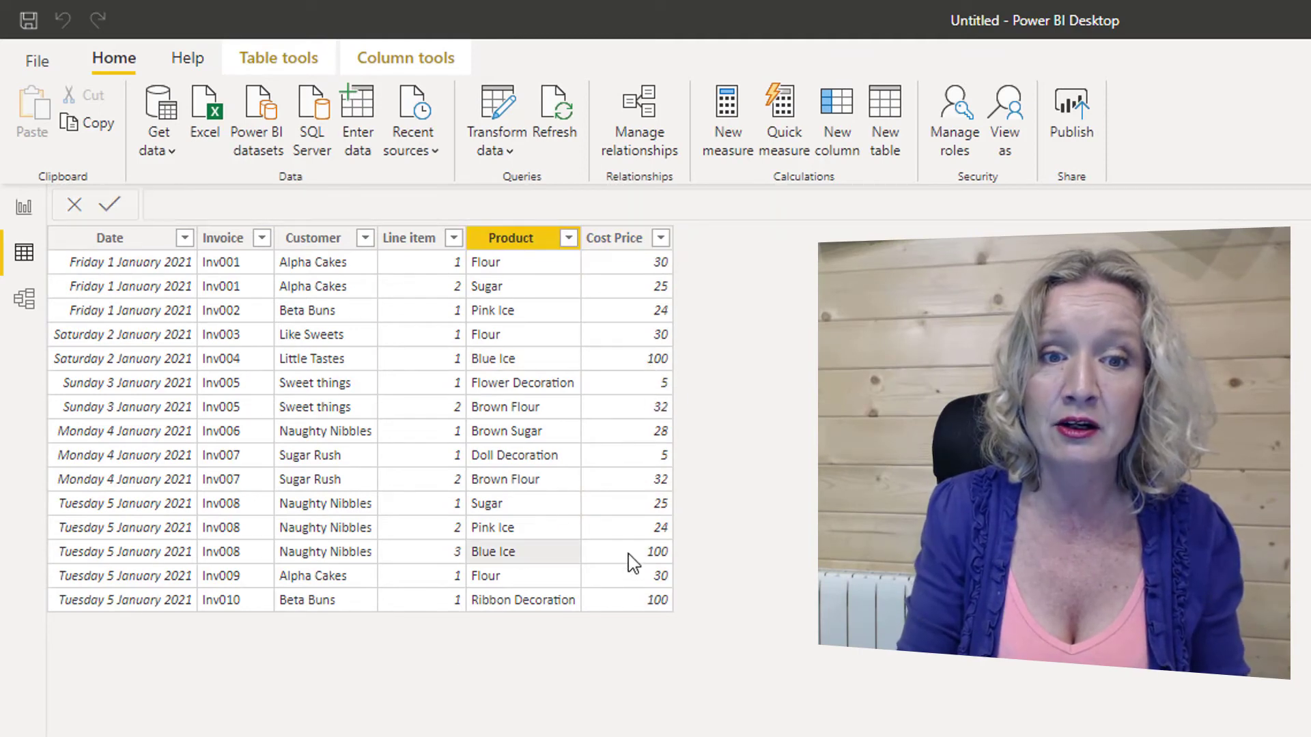
click(628, 553)
click(539, 605)
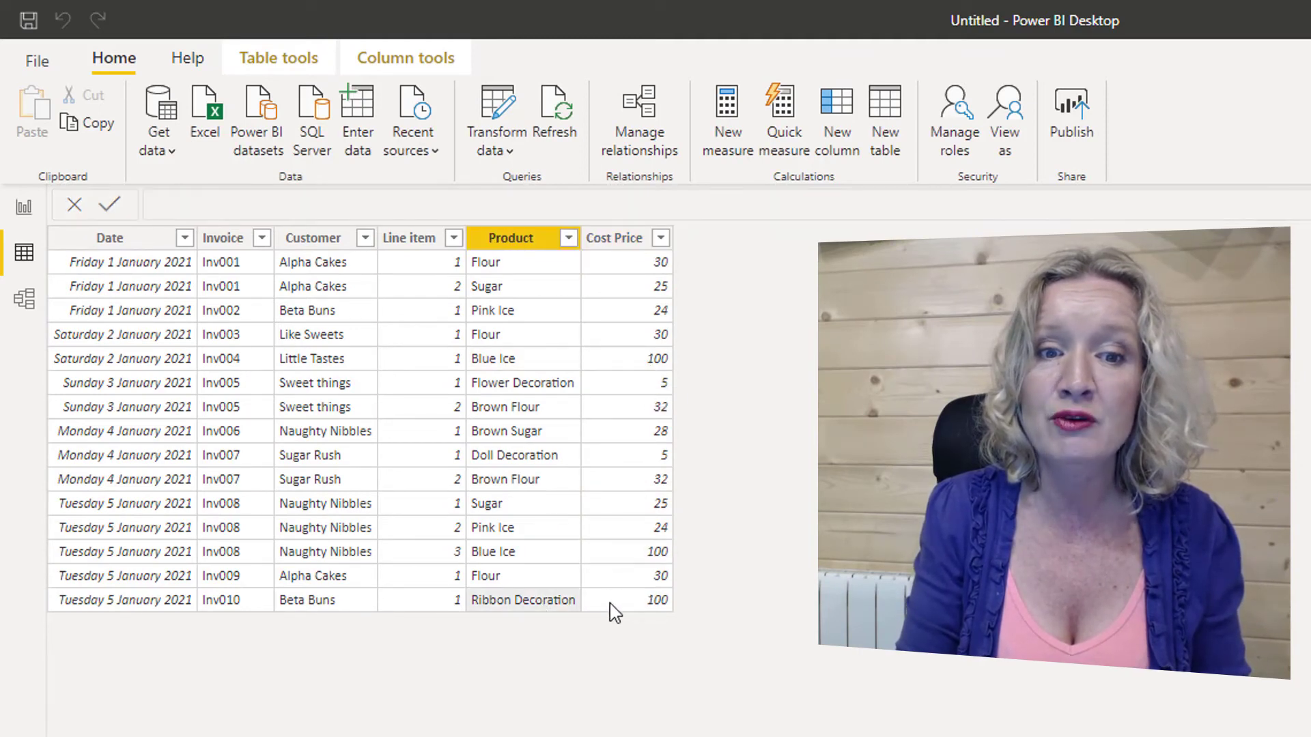
click(633, 608)
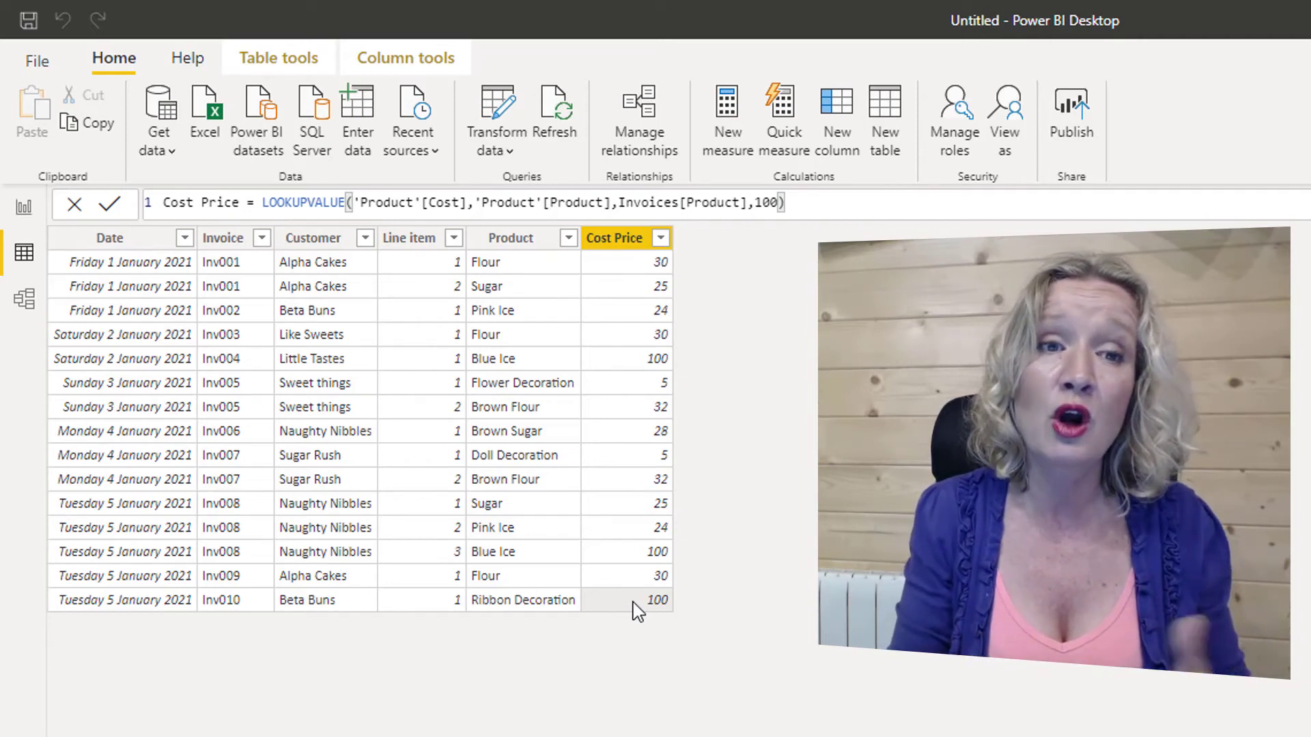
- In the Power Query Editor, clear the duplicate Blue Ice row with cost 25 from the Product source table, then close and apply
click(492, 150)
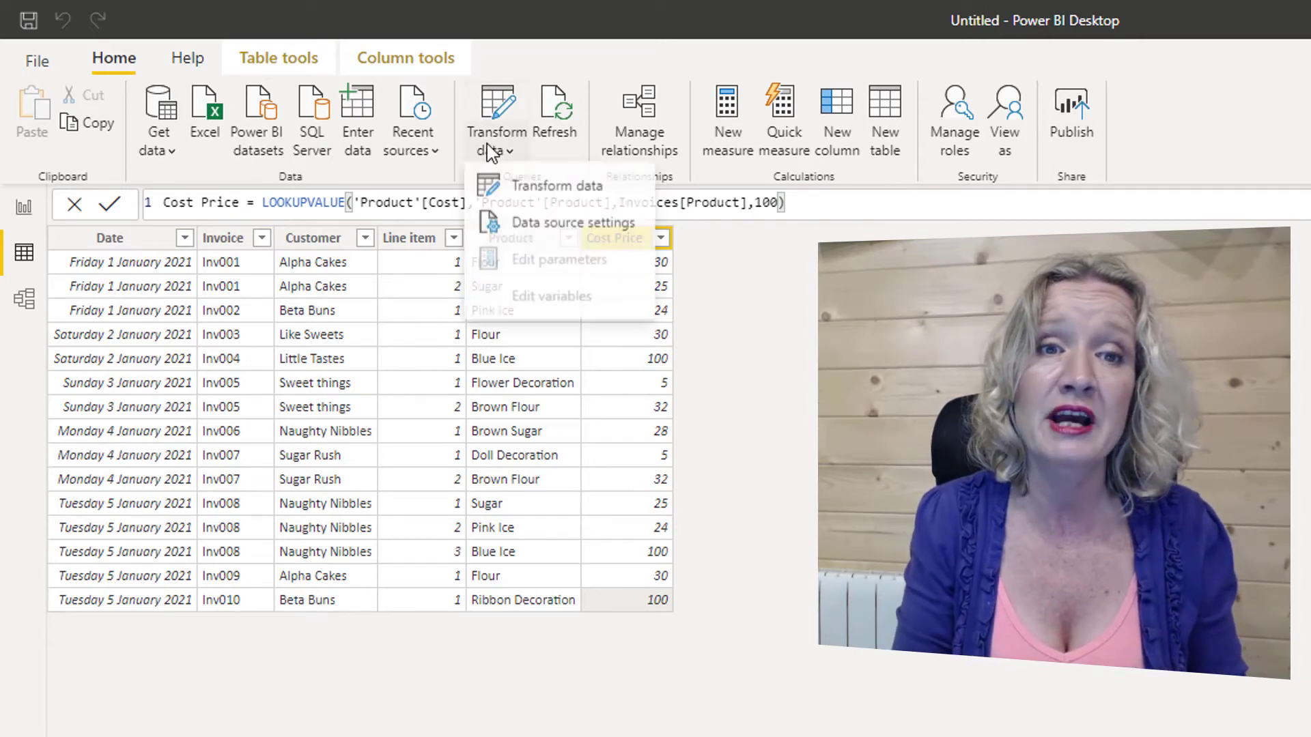
click(523, 199)
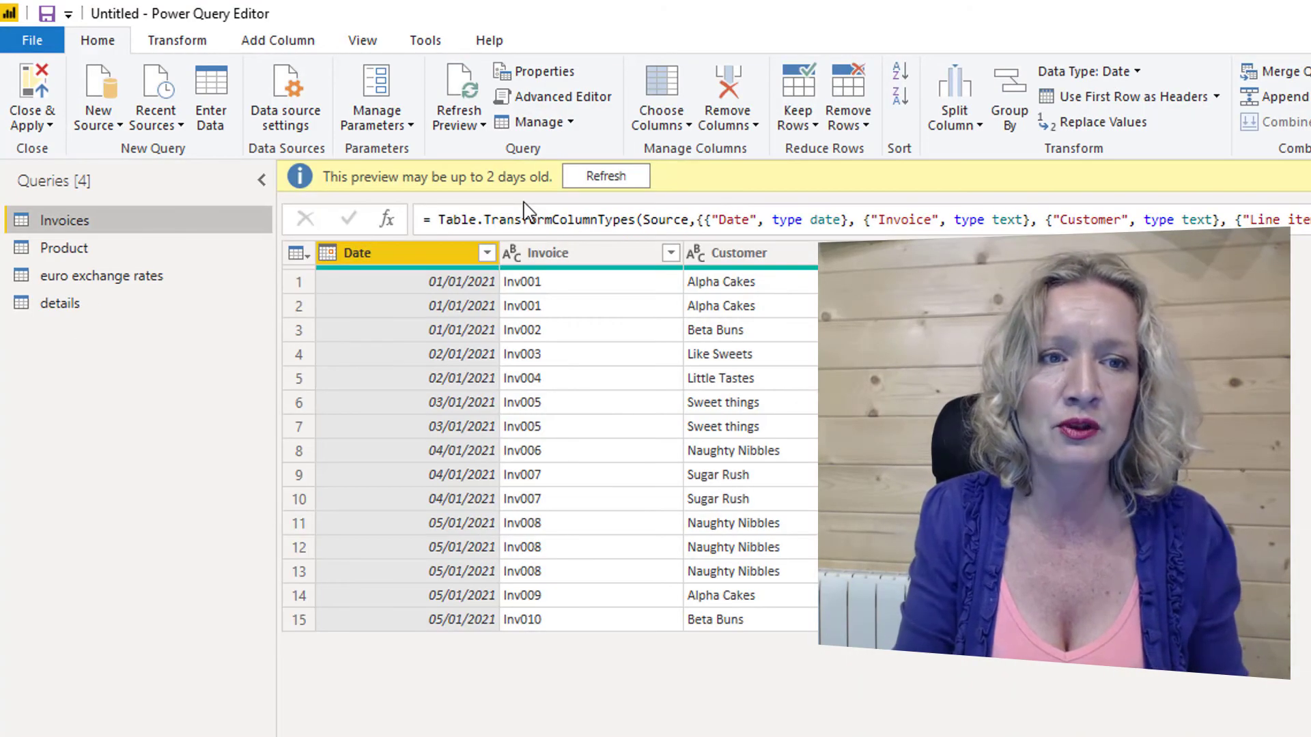
click(68, 248)
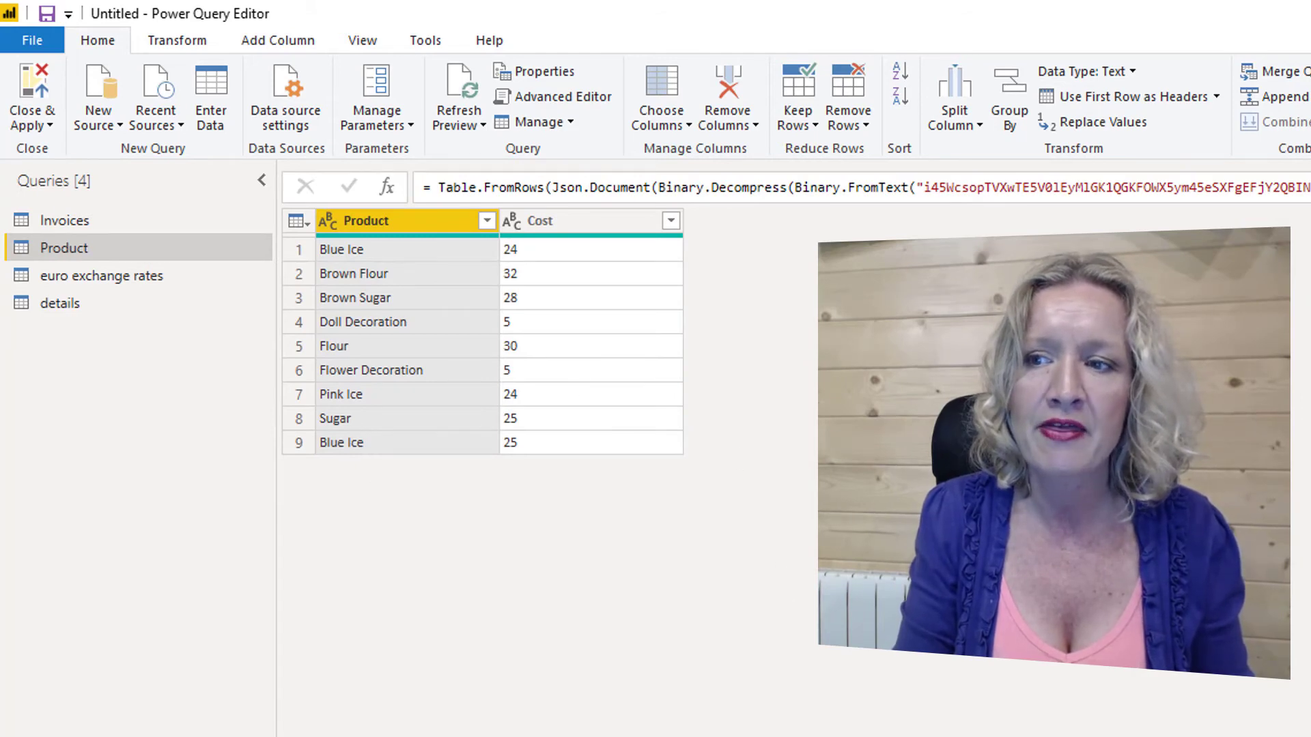
click(703, 508)
key(Delete)
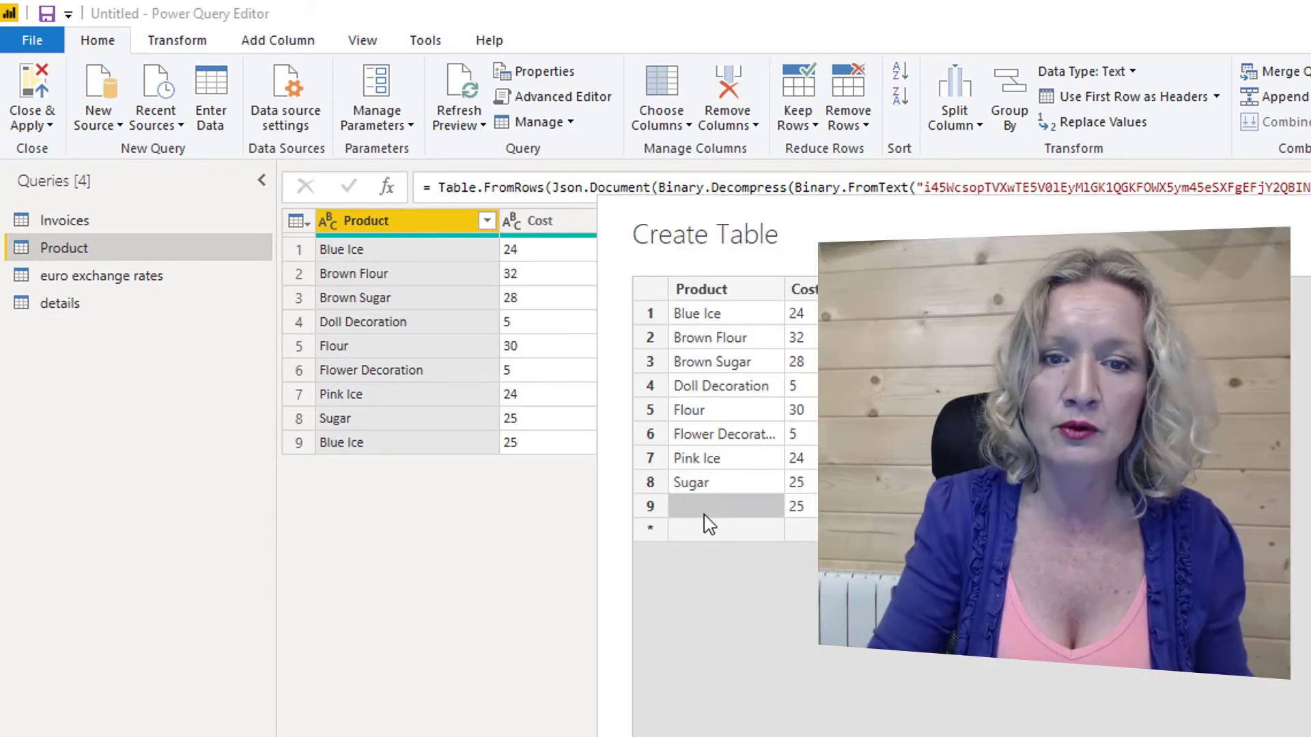
click(799, 507)
key(Delete)
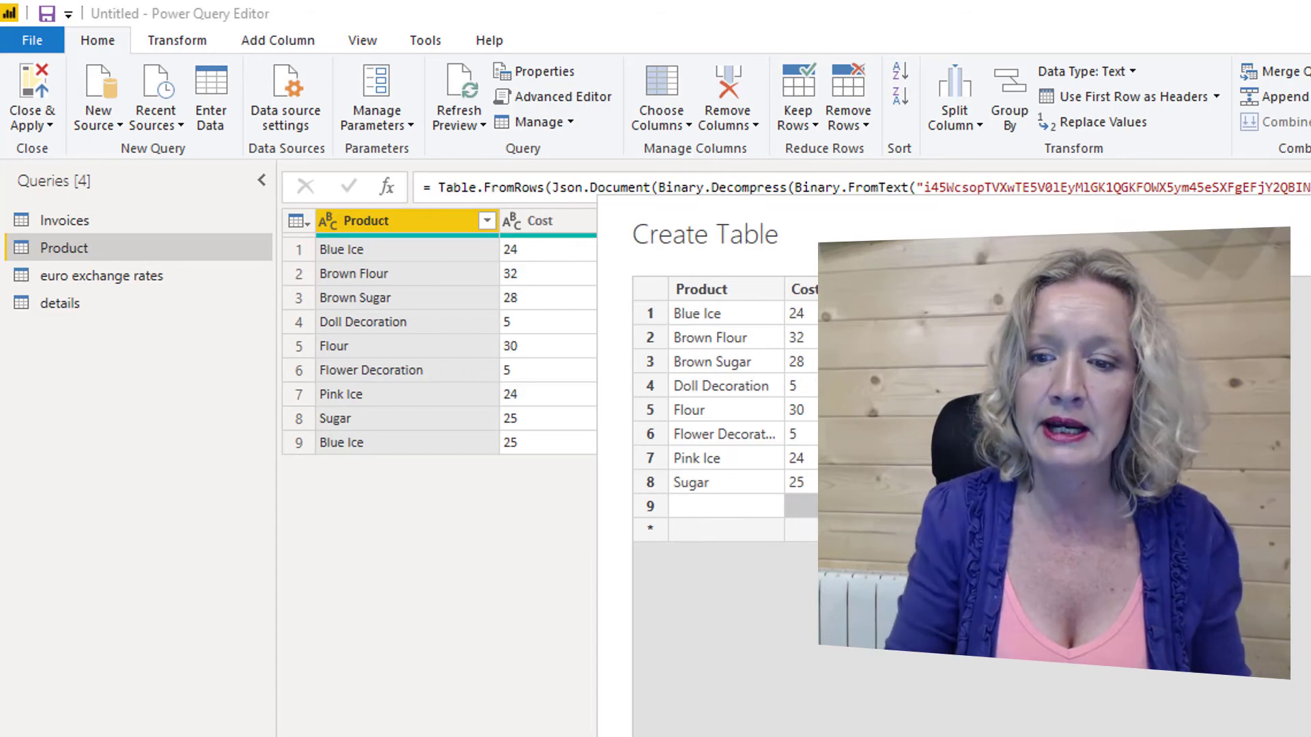
key(Return)
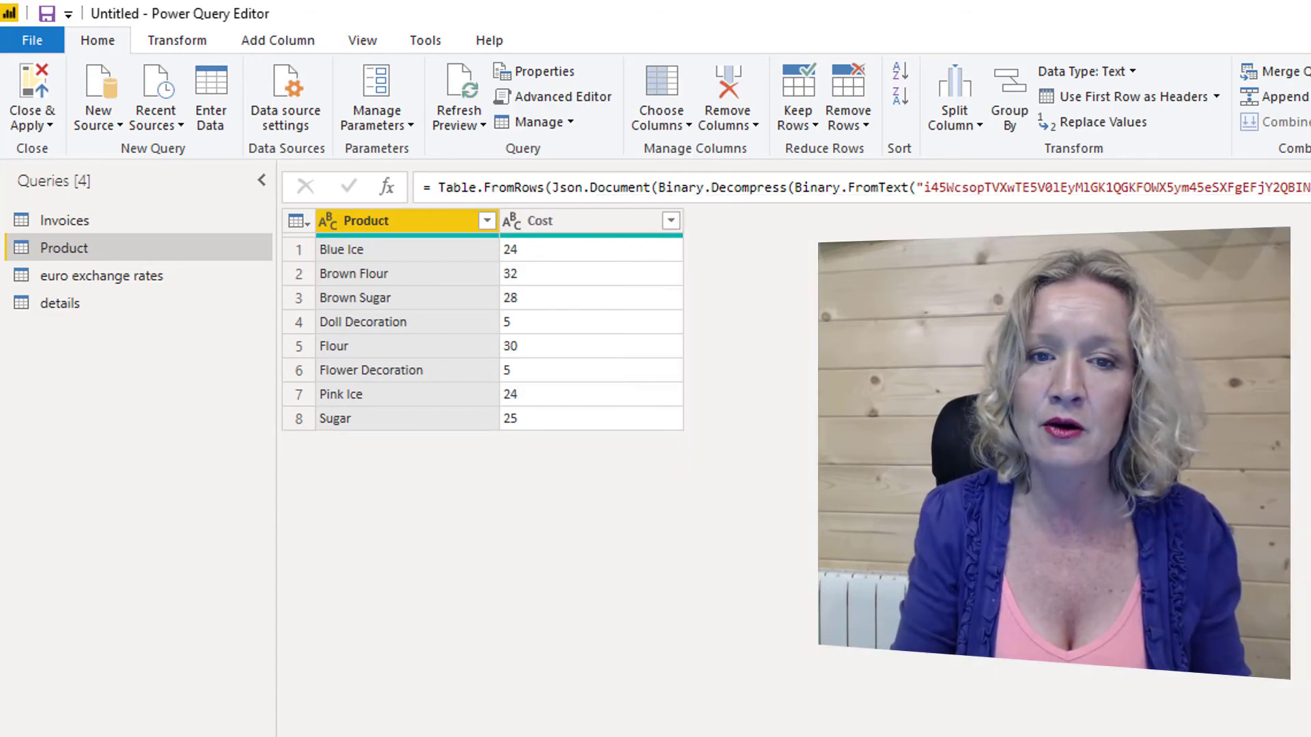
click(31, 125)
key(Escape)
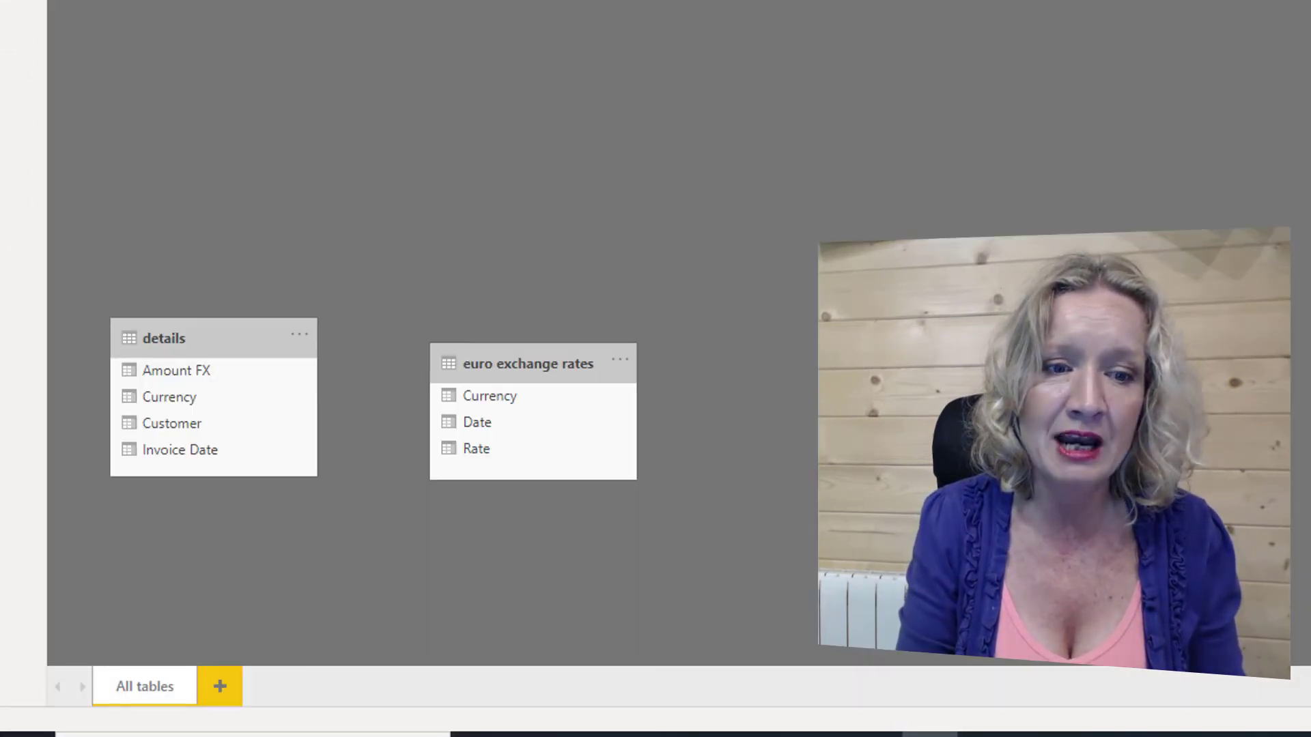
- Add a calculated column named Euro Amount to the details table and start its formula with the LOOKUPVALUE function
drag(208, 345, 211, 375)
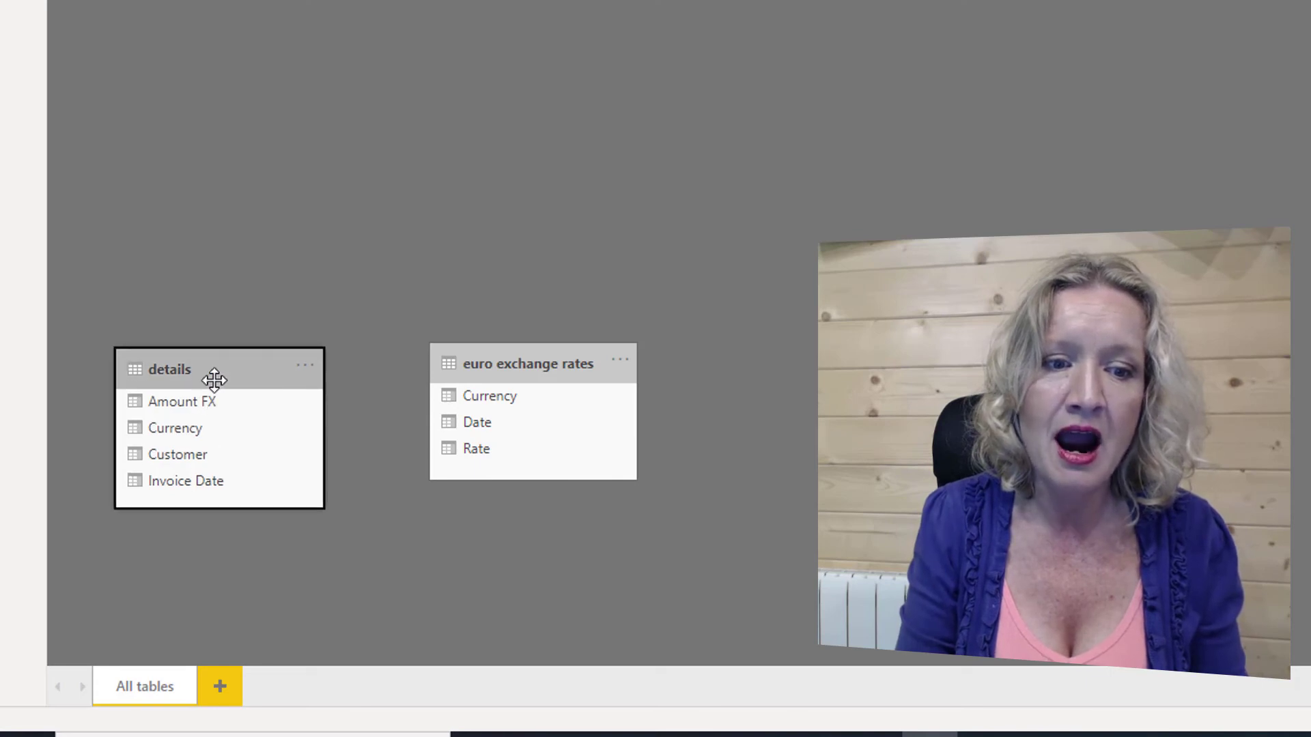
click(526, 368)
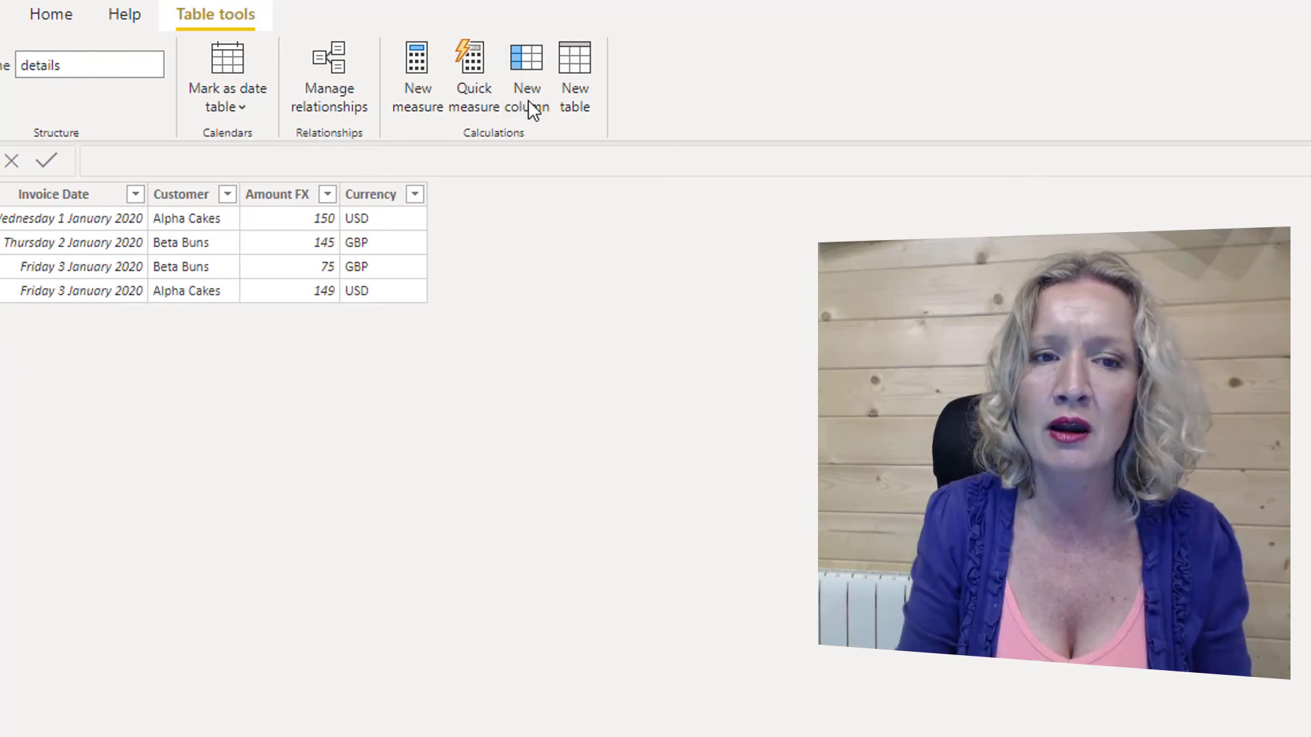
click(531, 109)
drag(146, 158, 101, 153)
text(Euro)
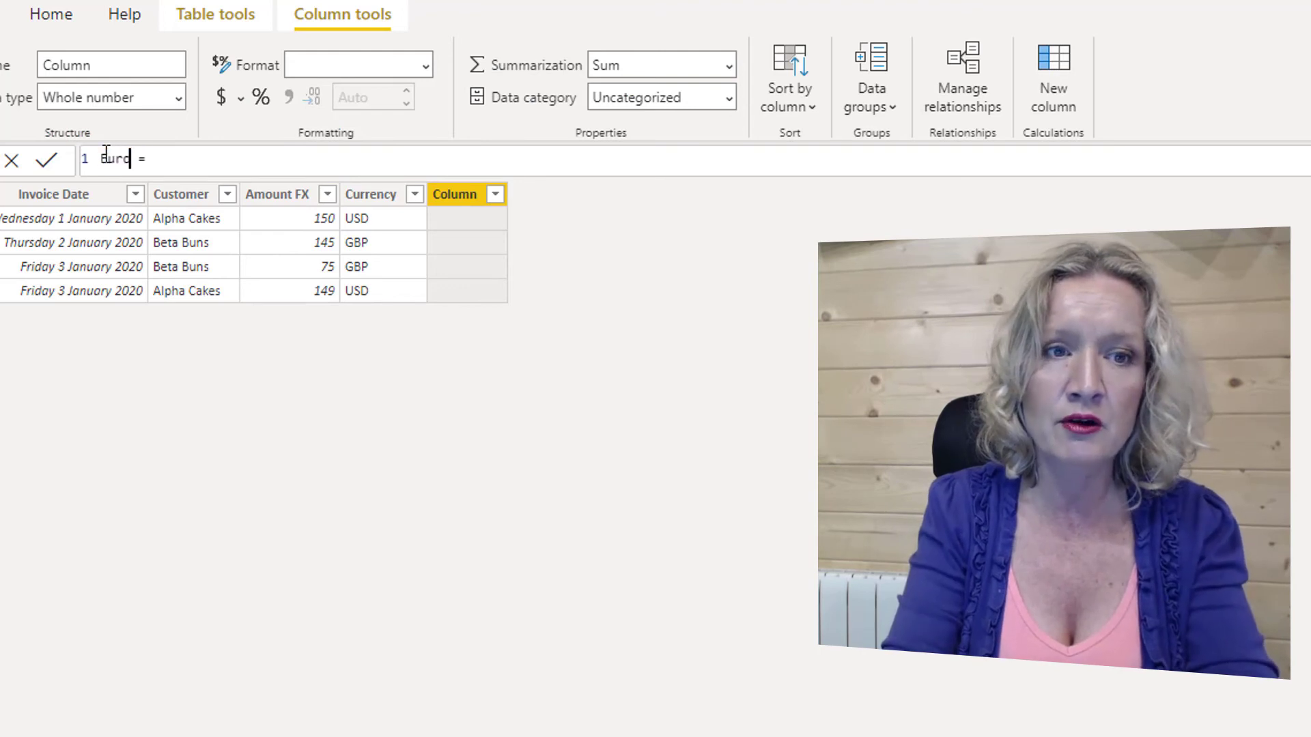
text( Amount = )
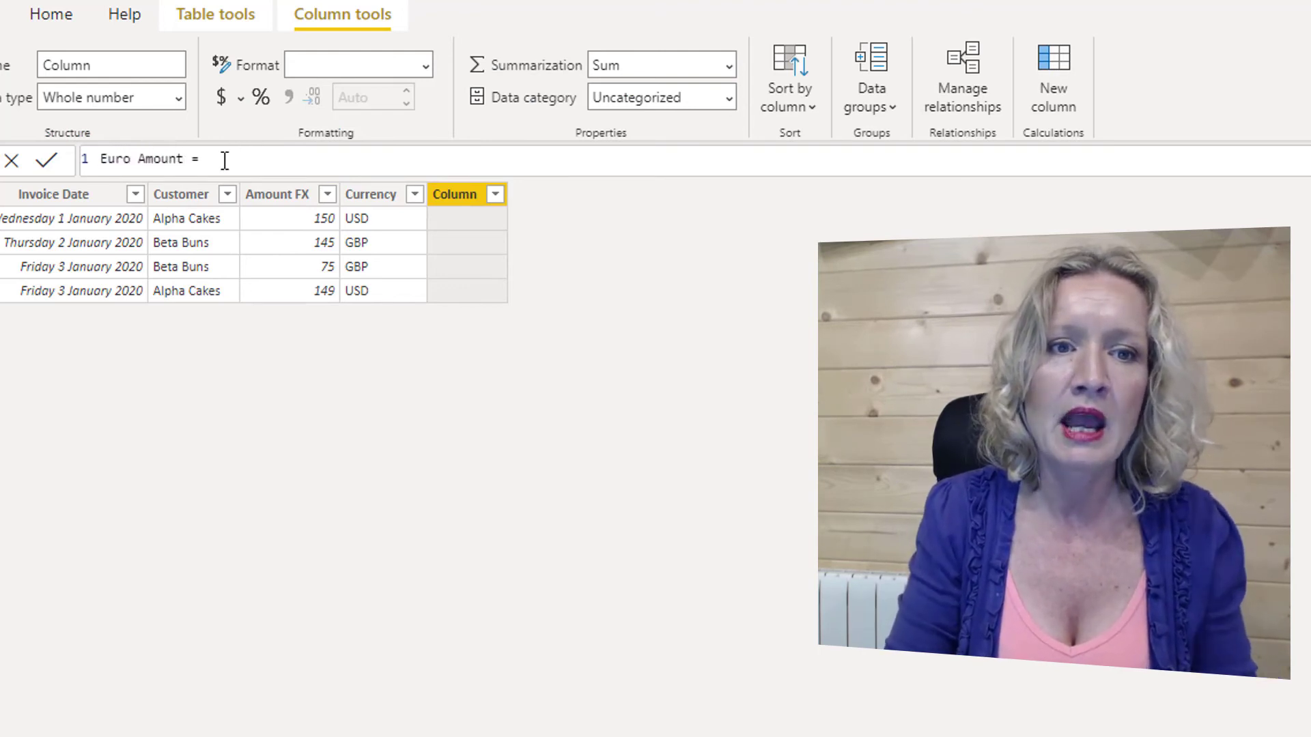
text(loo)
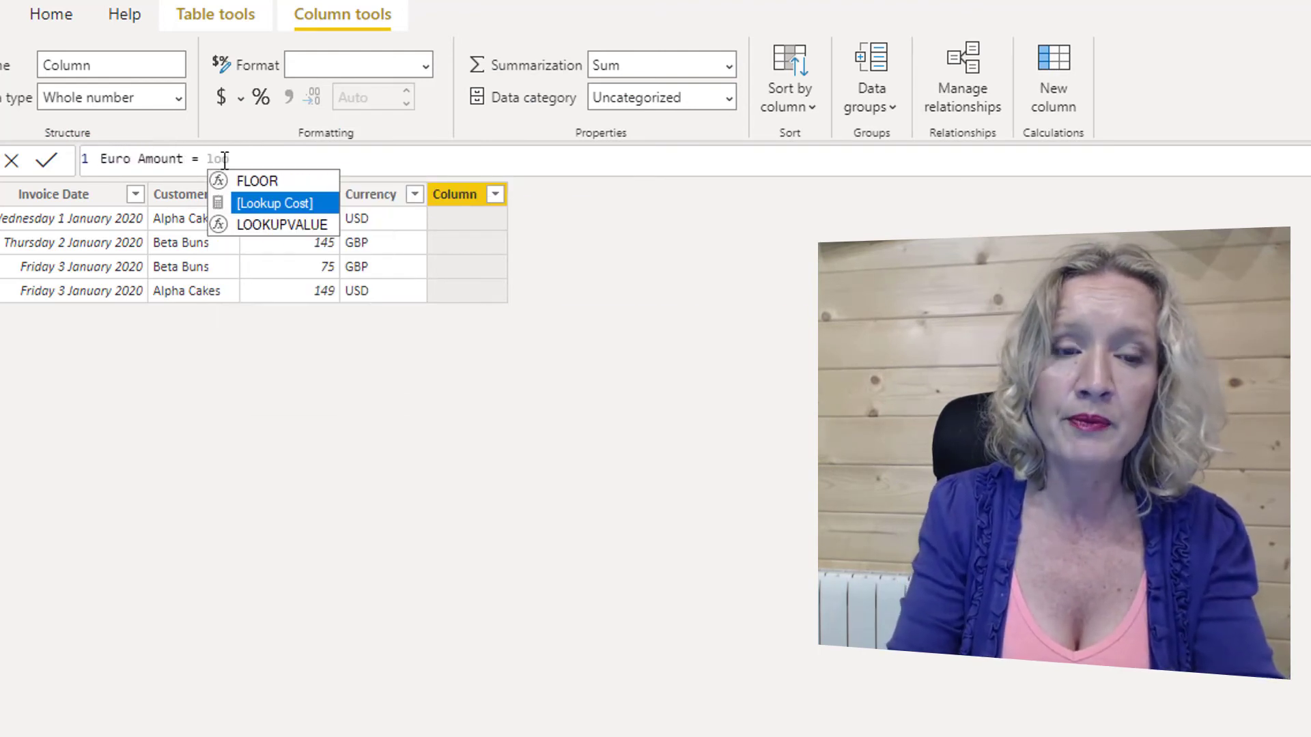
key(Down)
key(Tab)
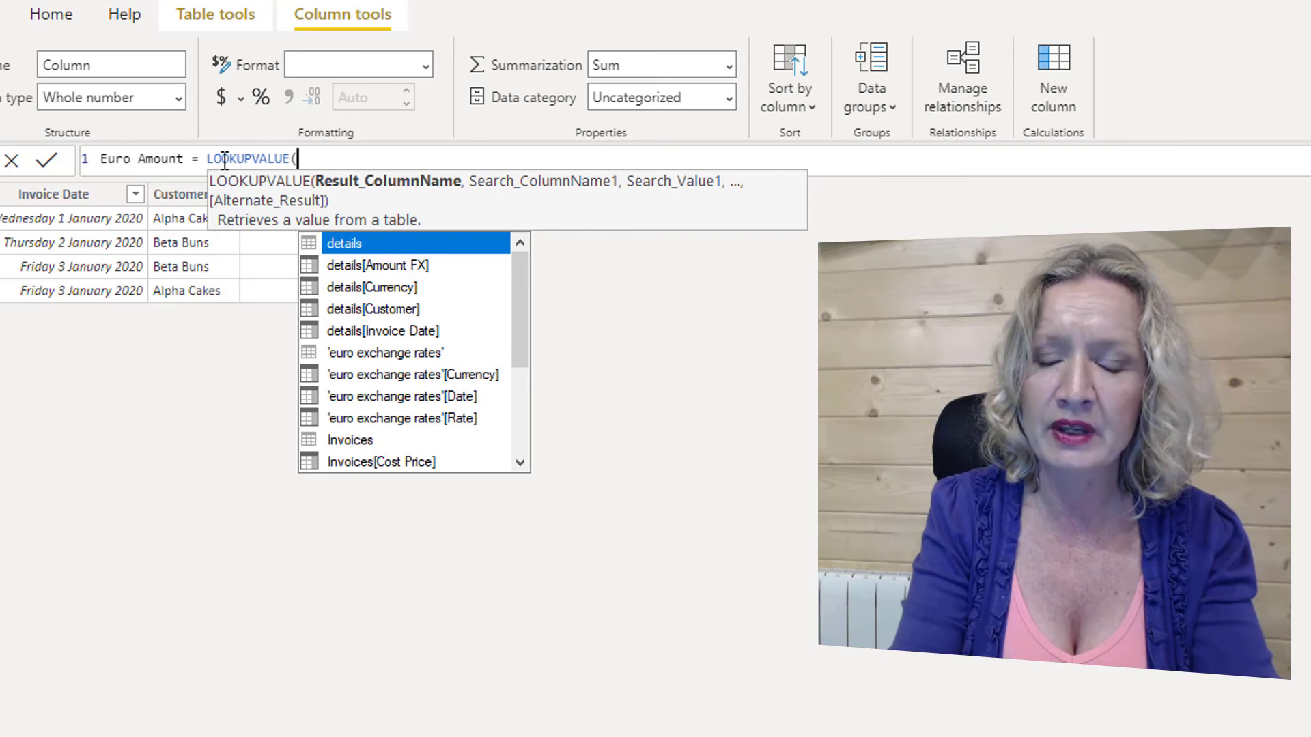
- Set 'euro exchange rates'[Rate] as the result column of the Euro Amount lookup
text(e)
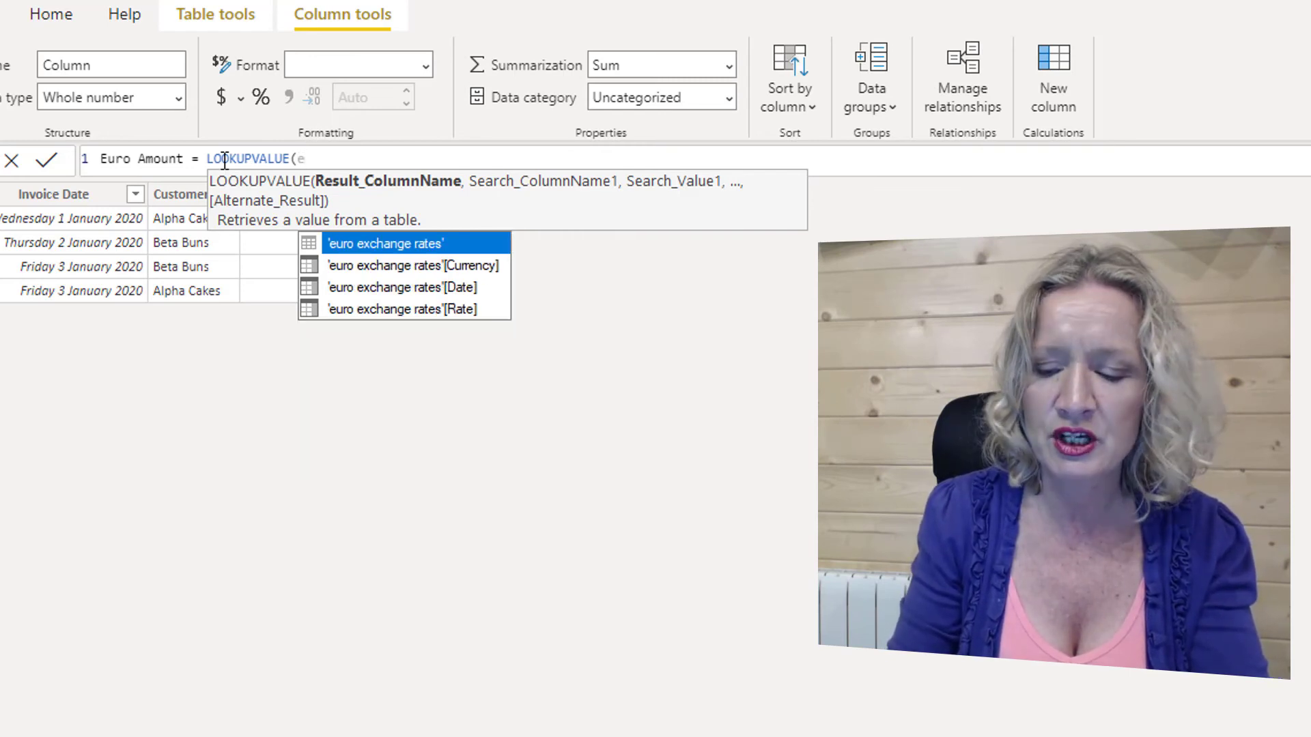
key(Down)
key(Down)
key(Down)
key(Tab)
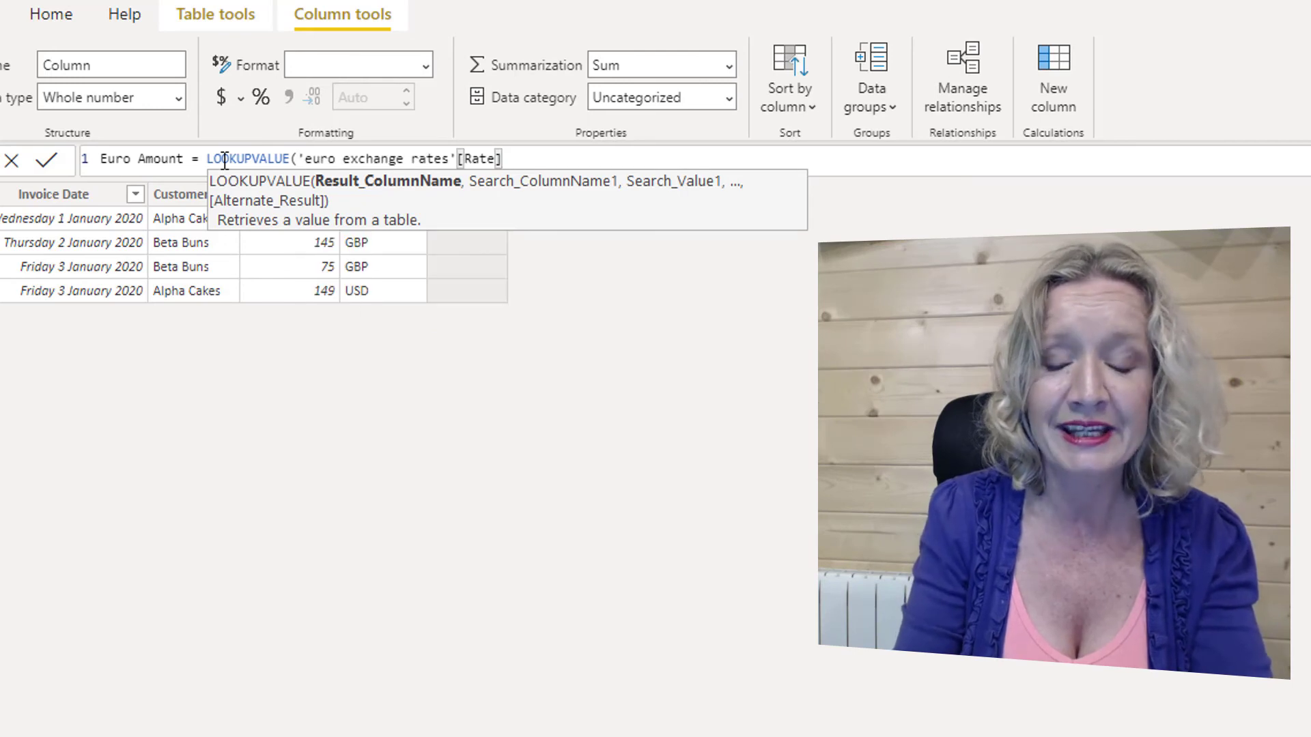
- Add the first search pair to the lookup, matching 'euro exchange rates'[Date] with details[Invoice Date]
text(,)
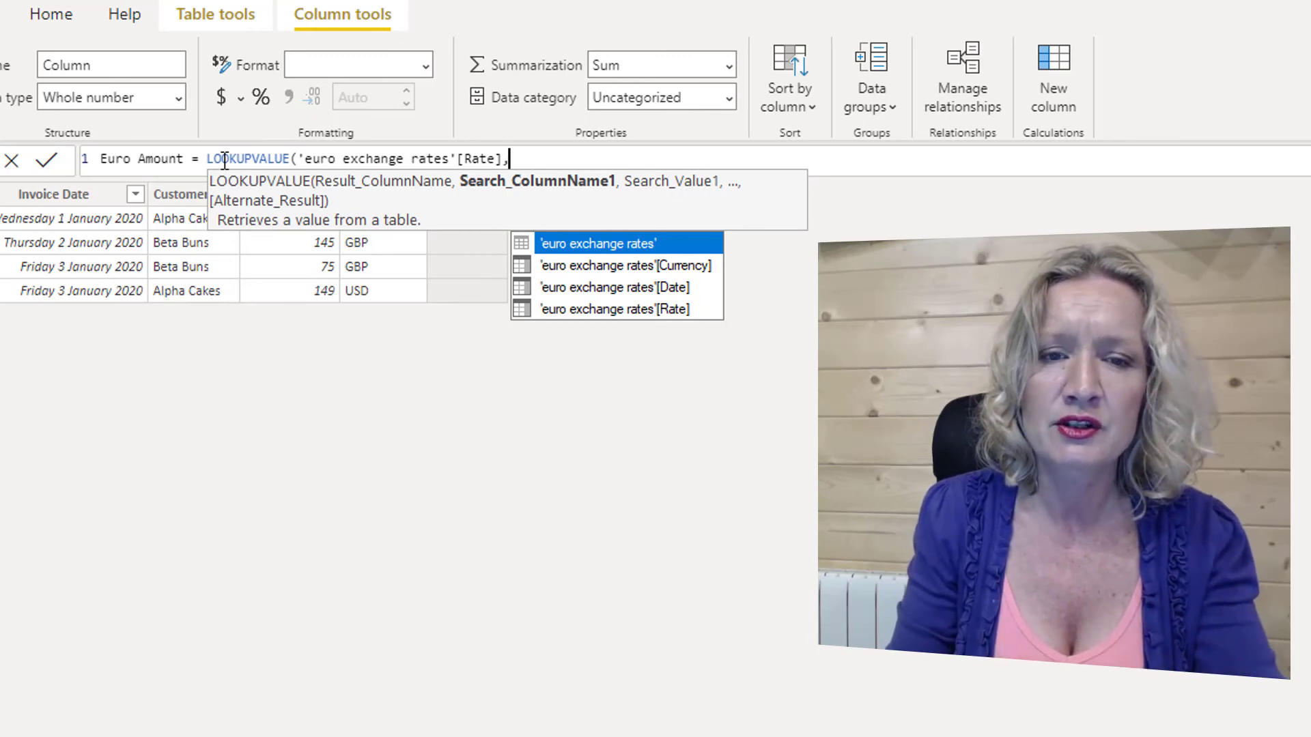
key(Down)
key(Down)
key(Tab)
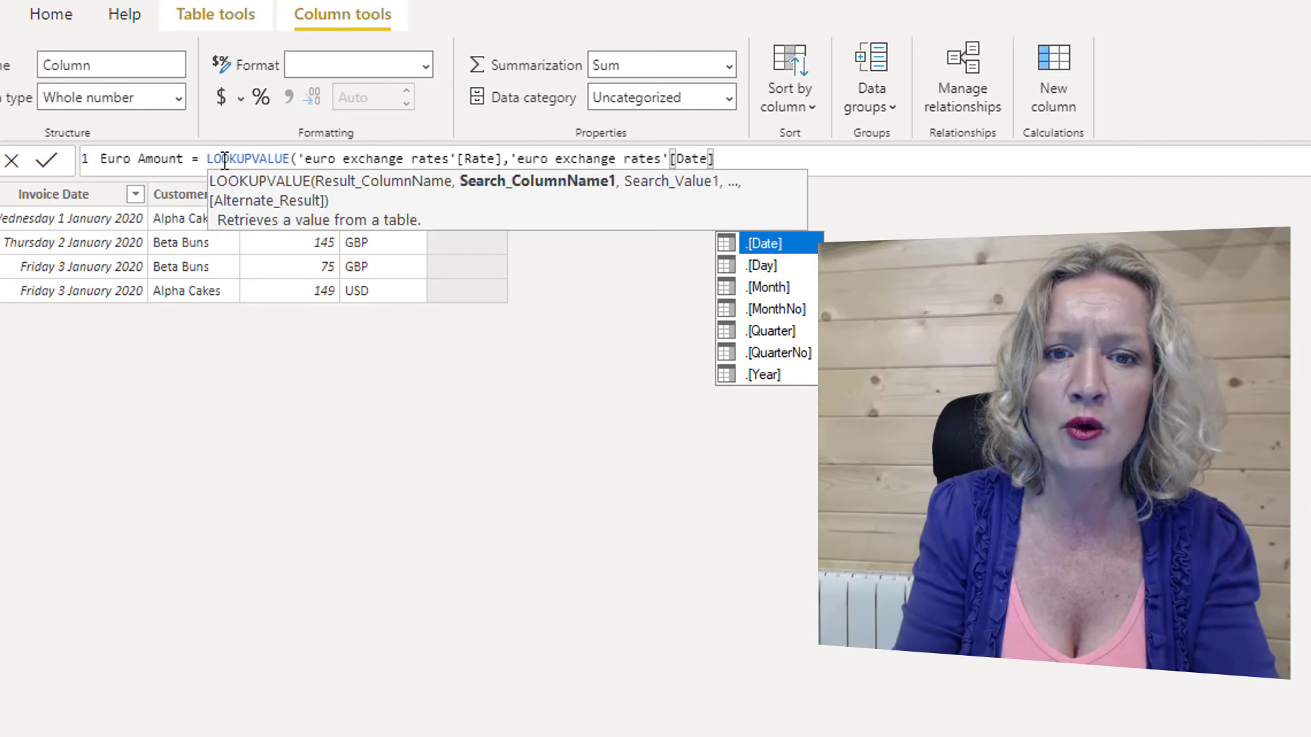
text(,)
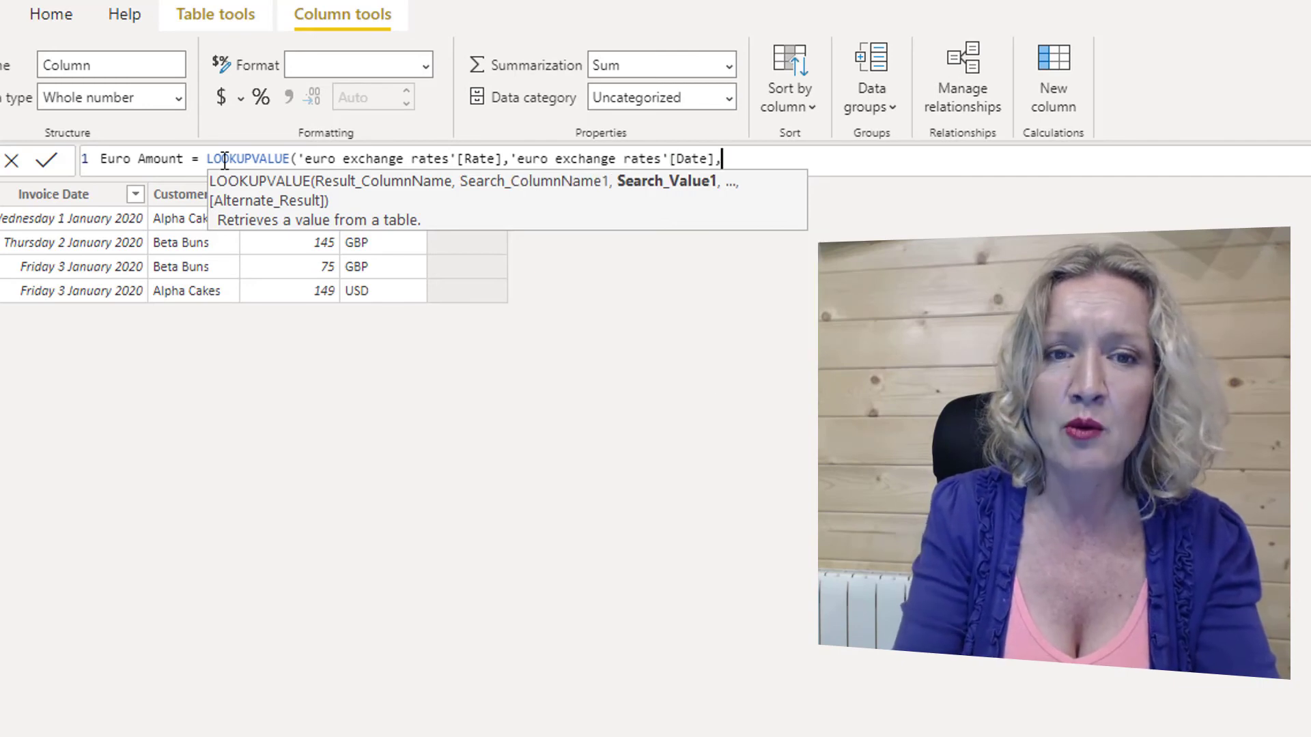
text(dat)
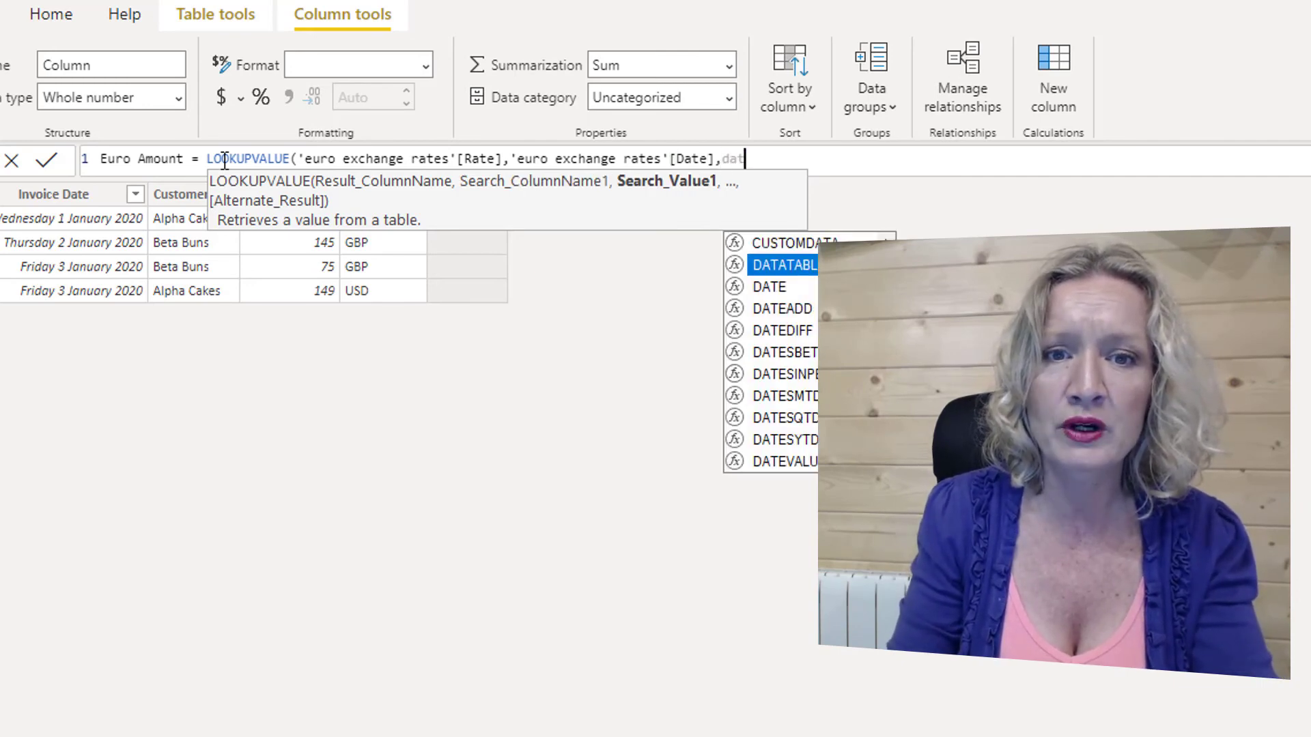
text(e)
key(Down)
key(Down)
key(Down)
key(Down)
key(Down)
key(Down)
key(Down)
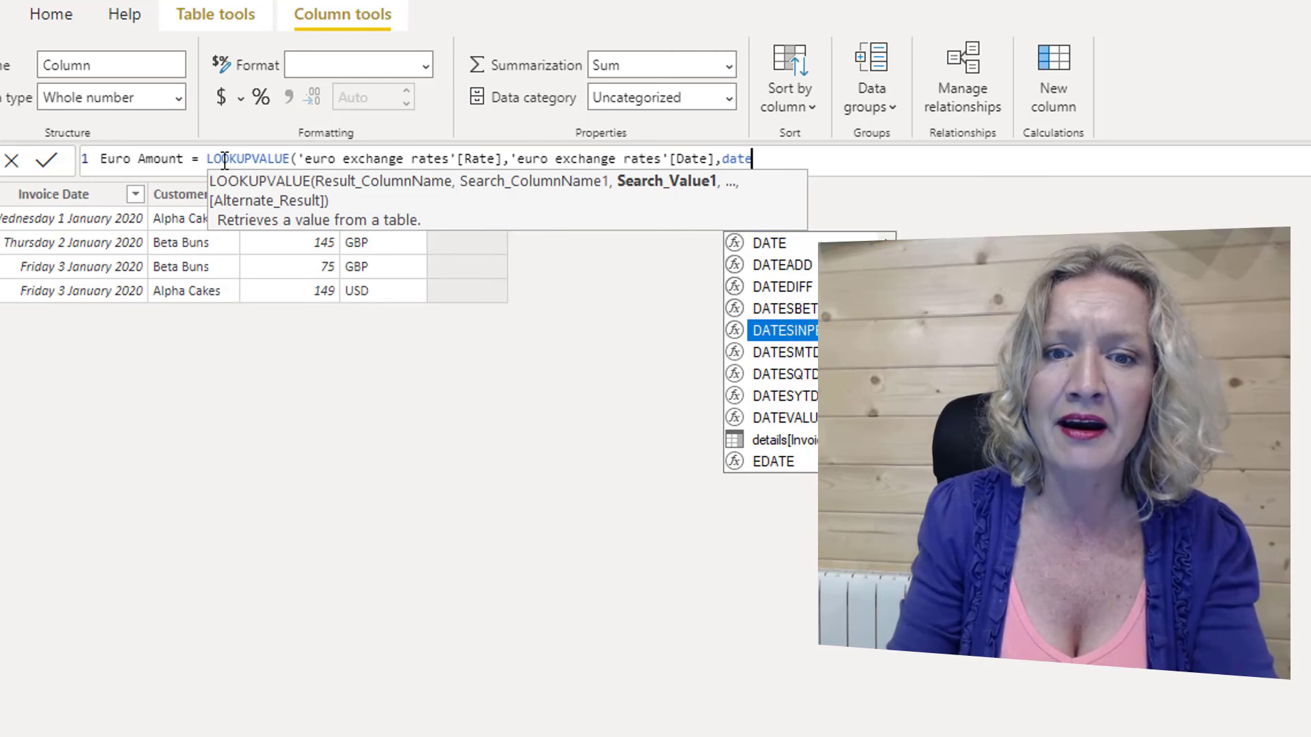
key(Down)
key(Down)
key(Tab)
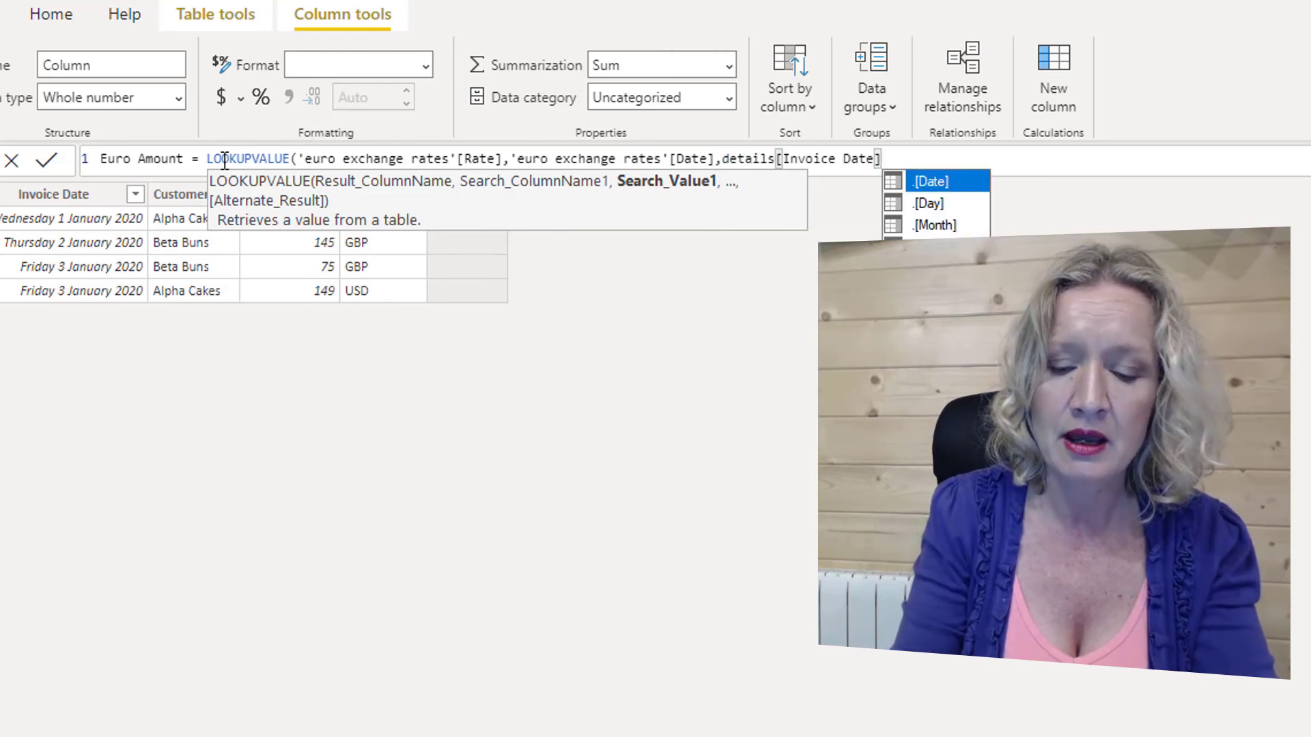
- Add the second search pair, matching 'euro exchange rates'[Currency] with details[Currency], then close and commit the Euro Amount formula
text(, )
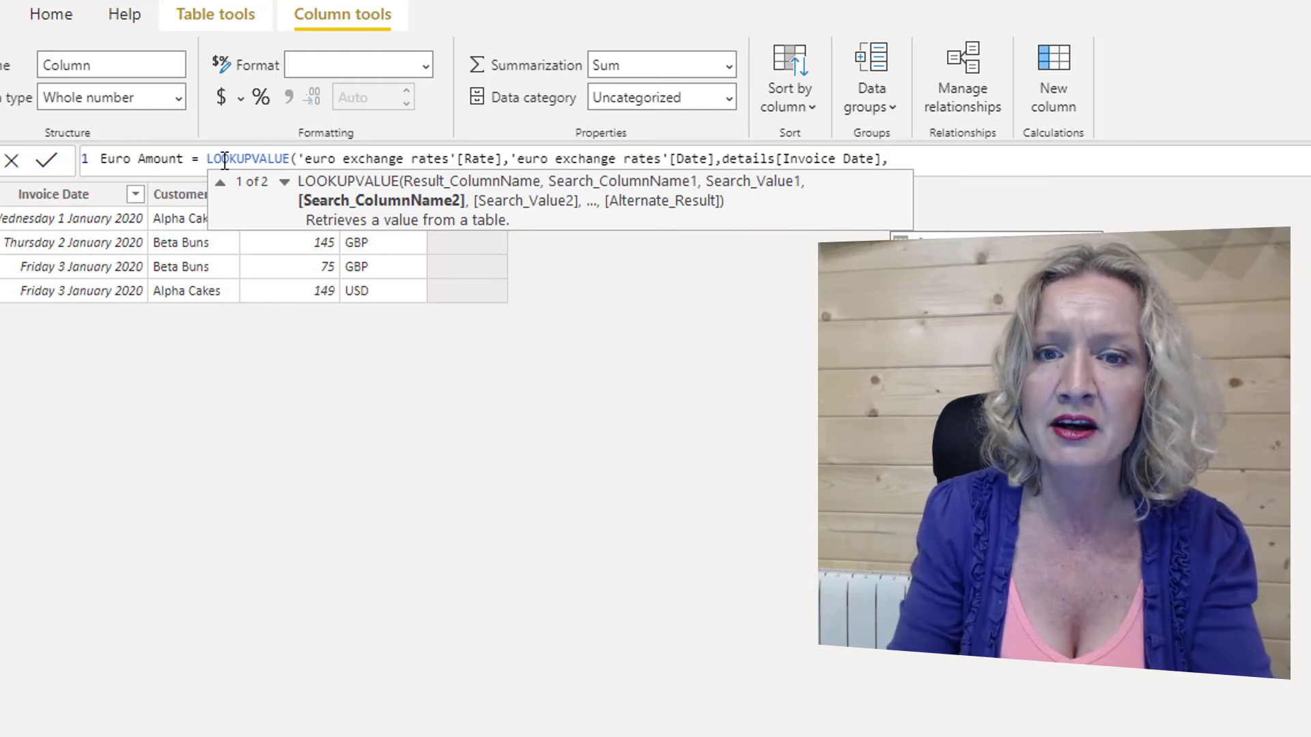
text('euro exchange rates'[Currency],)
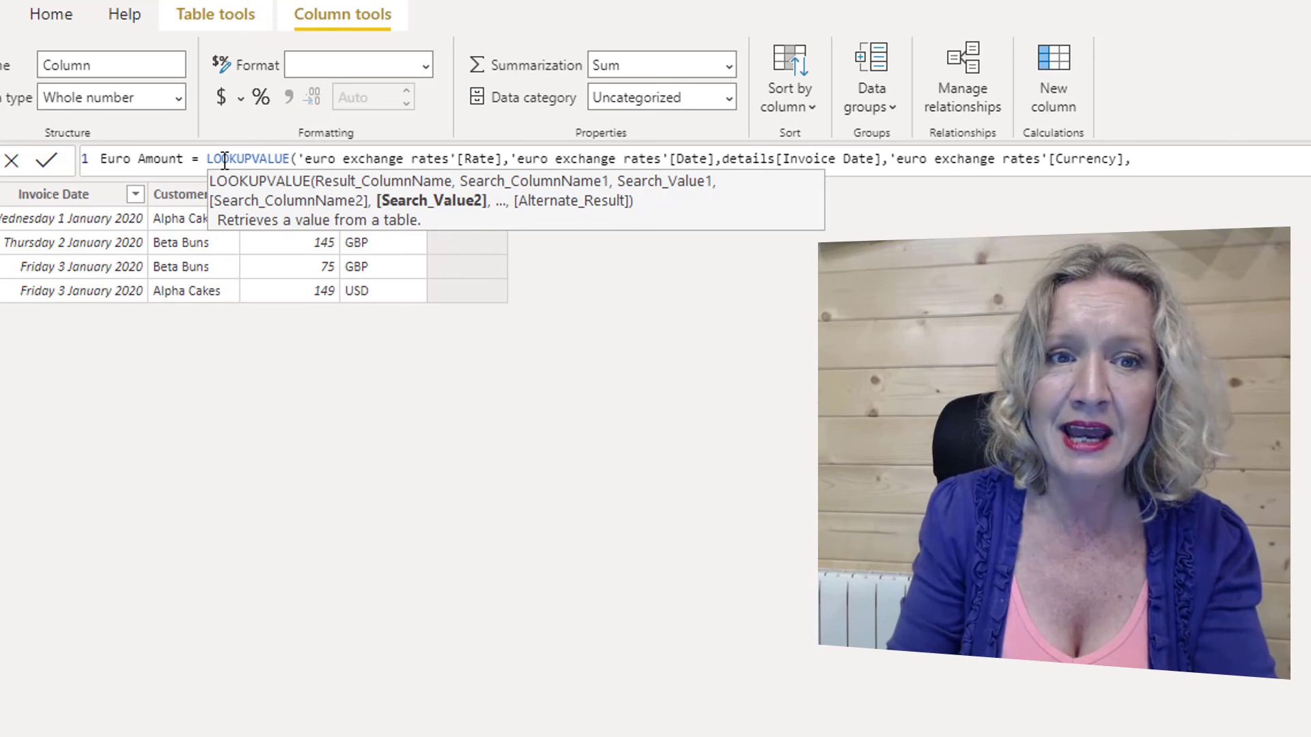
text(cu)
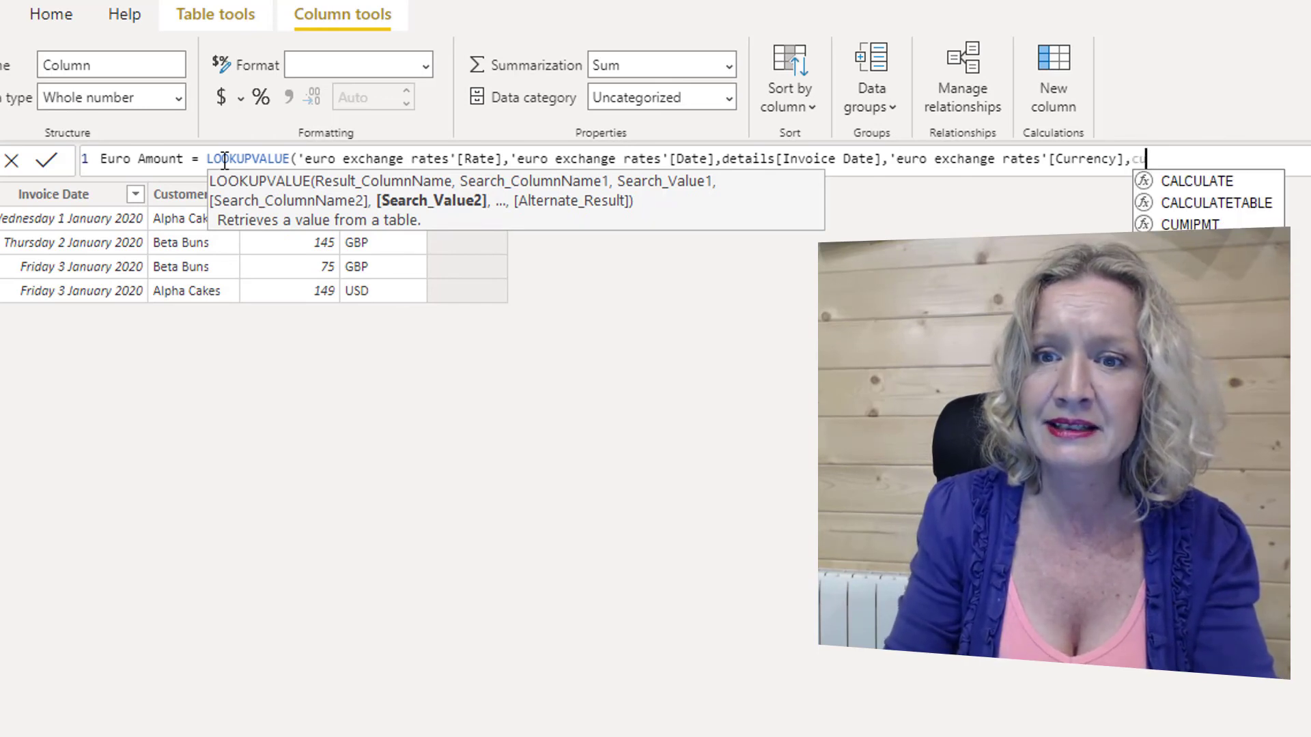
text(rr)
key(Tab)
text())
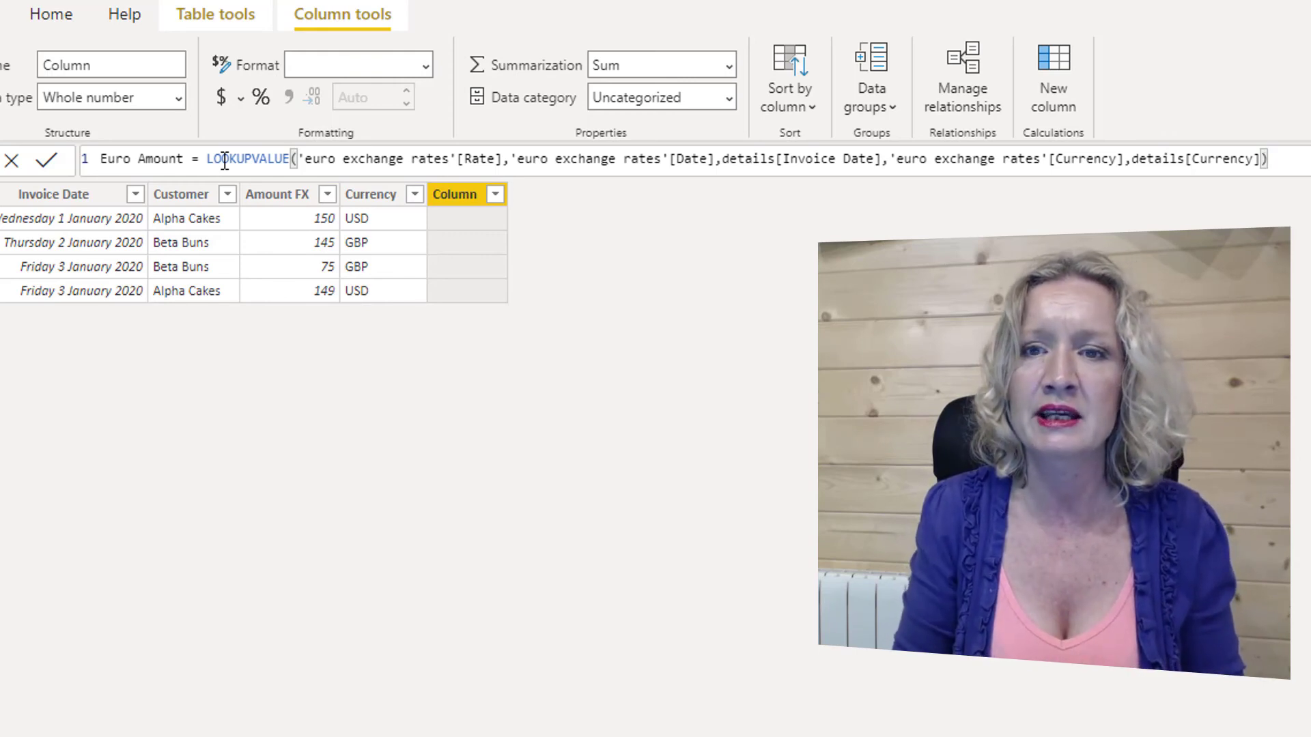
key(Return)
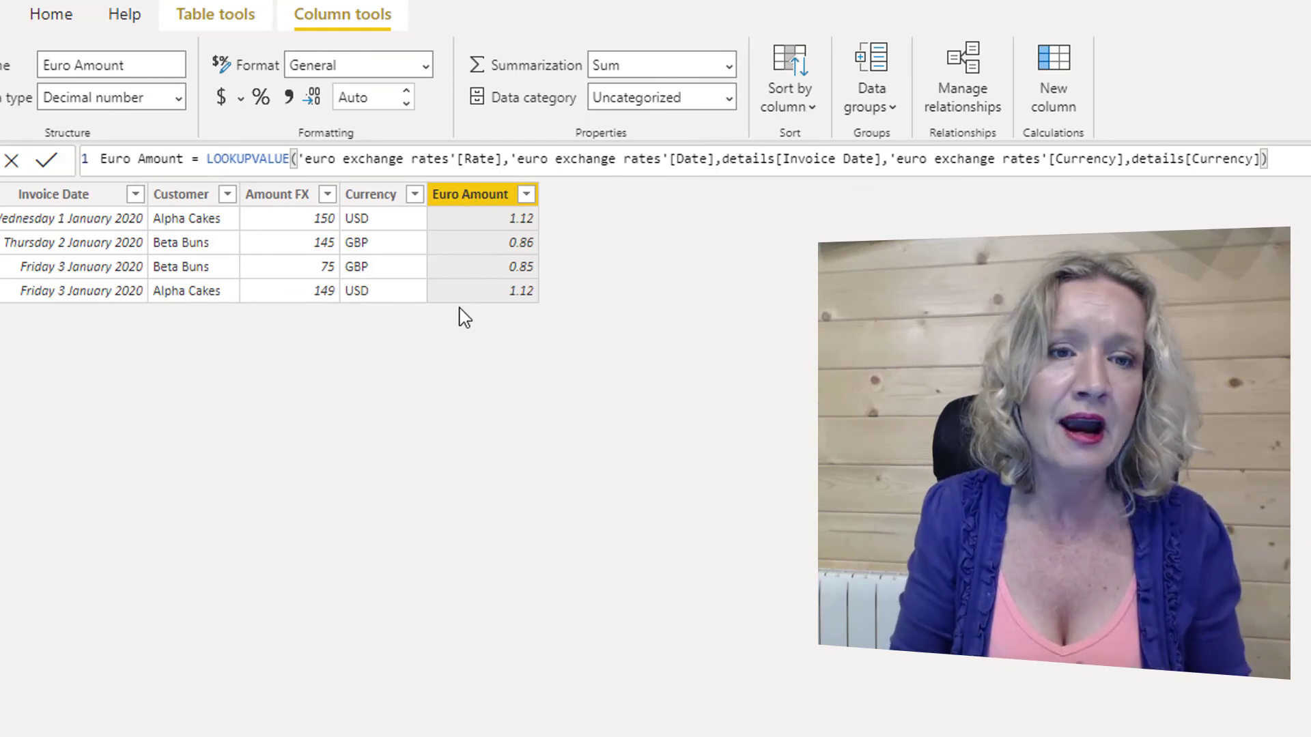
- Edit the Euro Amount formula so that details[Amount FX] is divided by the LOOKUPVALUE result, and commit it
double_click(208, 159)
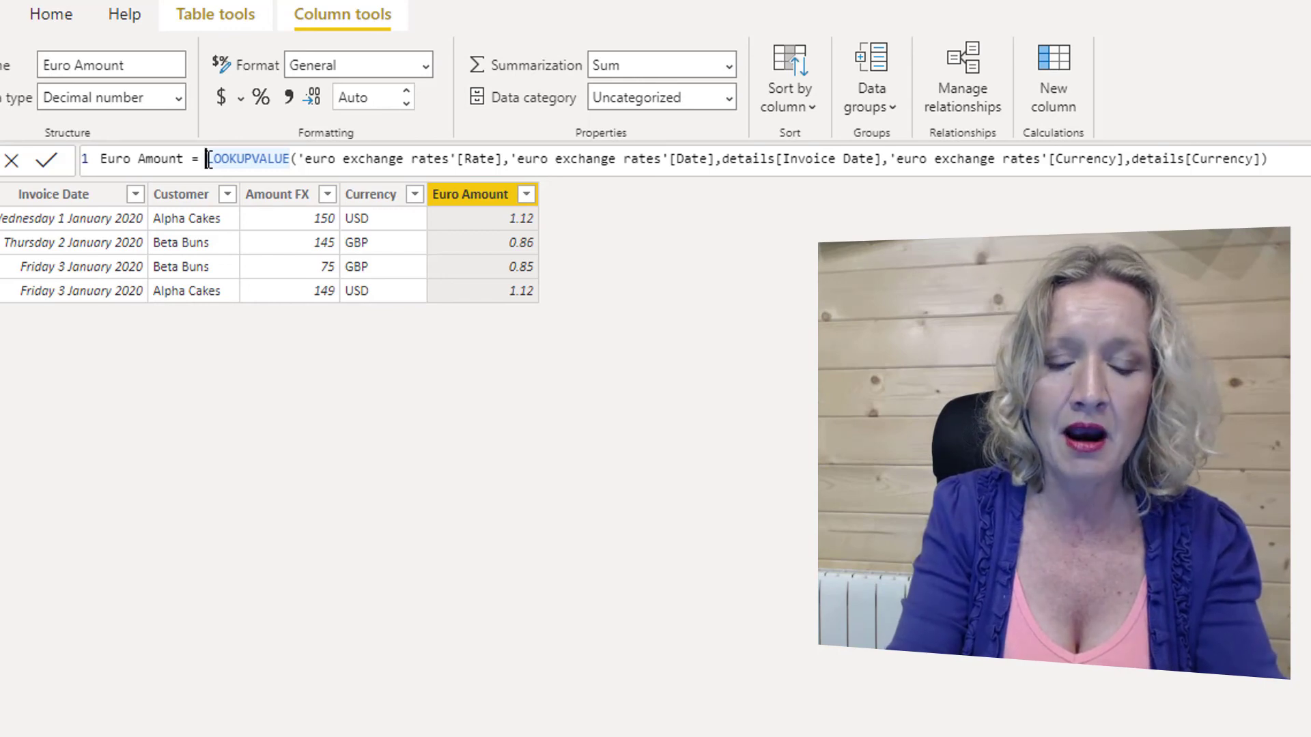
text(Aou)
key(BackSpace)
key(BackSpace)
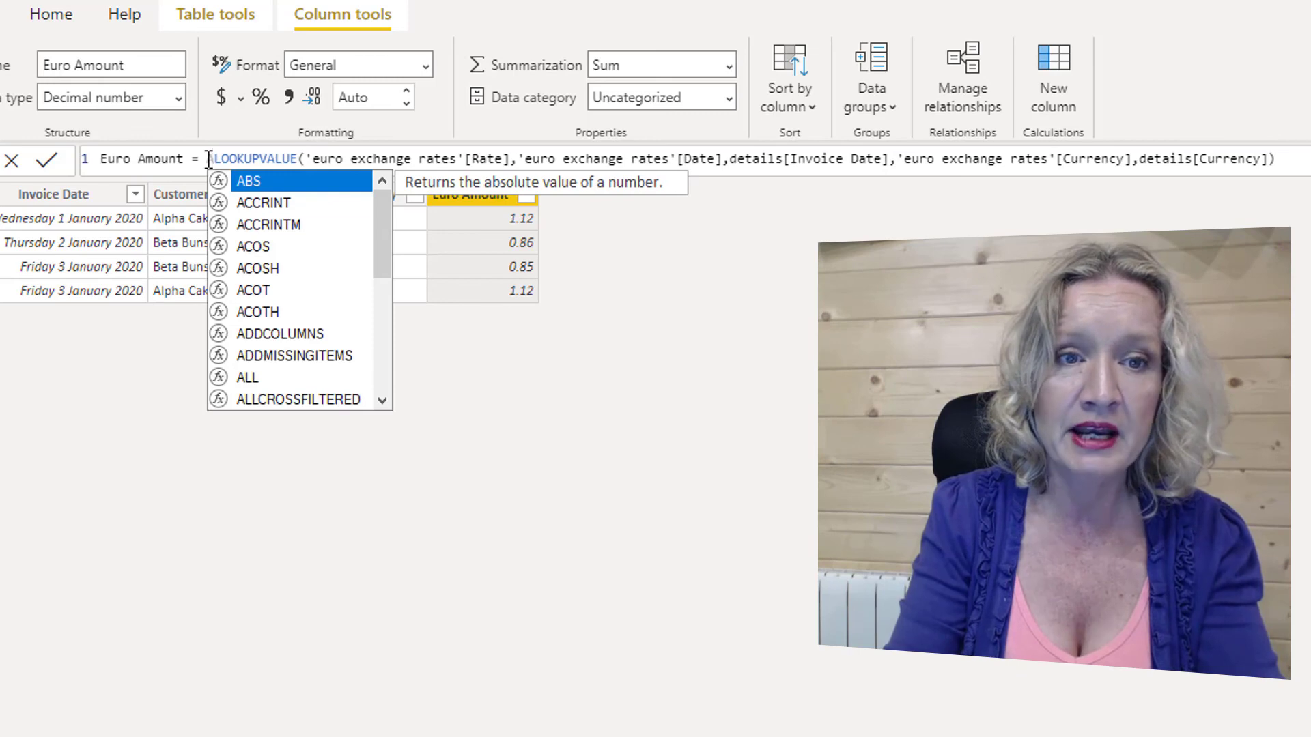
text(mou)
key(Tab)
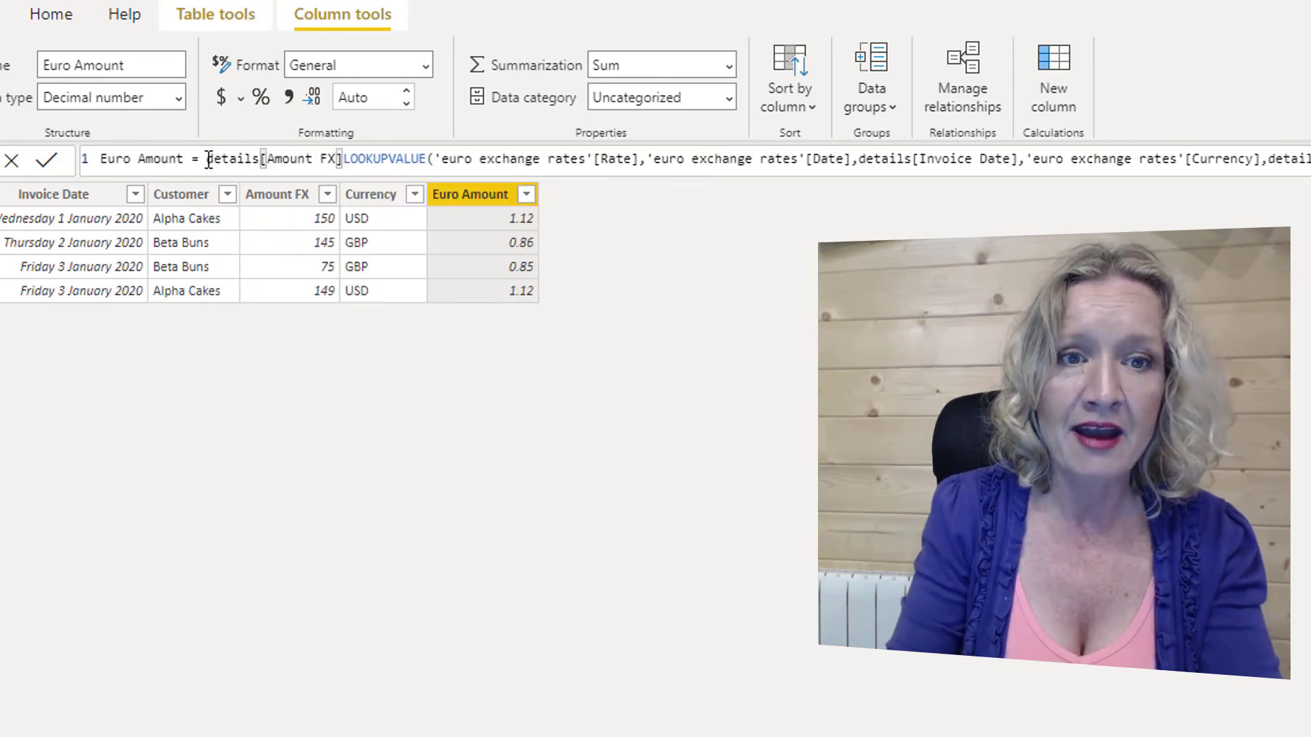
text(/)
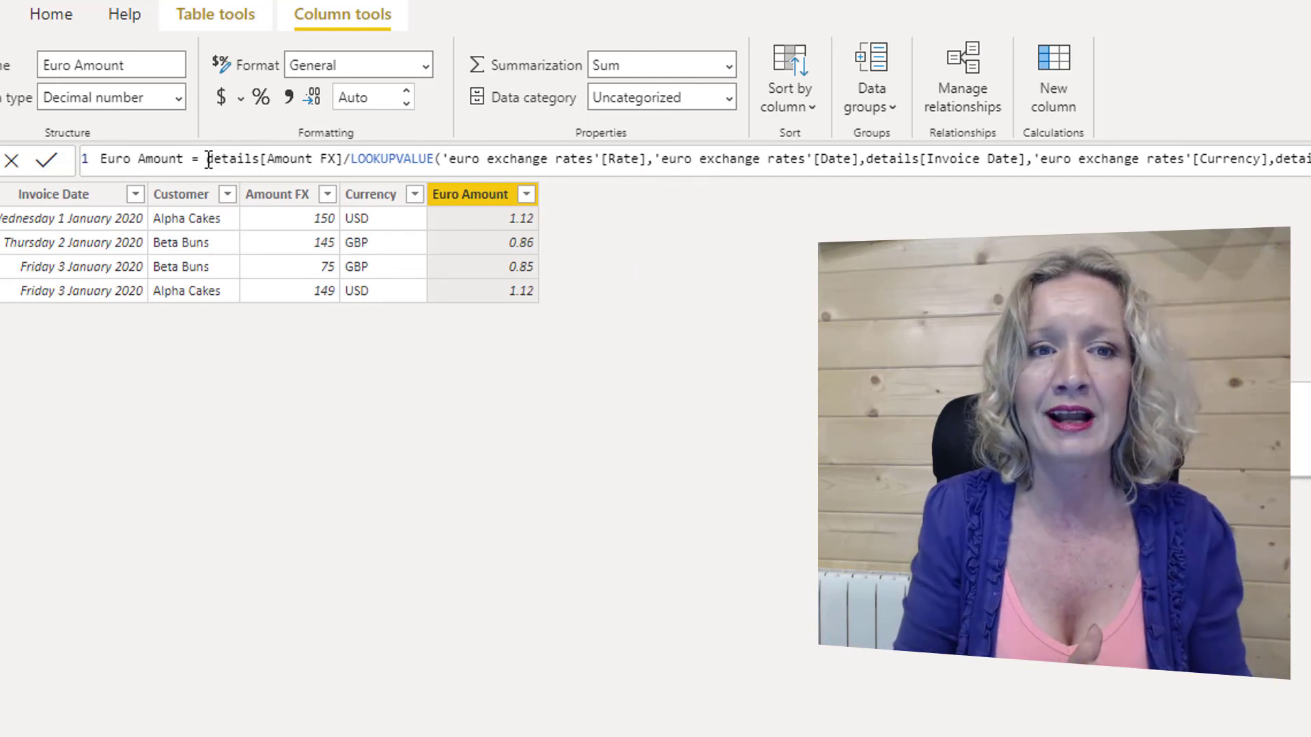
key(Return)
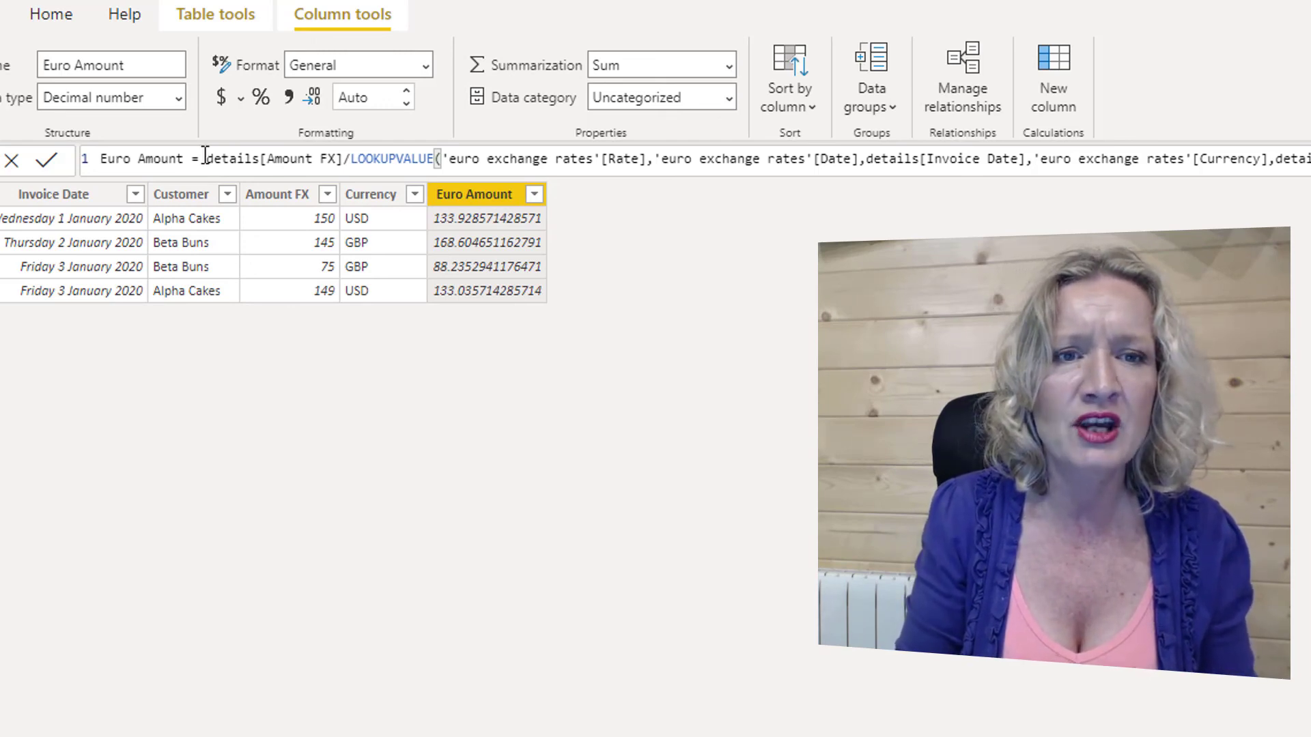
- Wrap the whole Euro Amount expression in a ROUND function with 2 decimal places and commit the formula
text(Round()
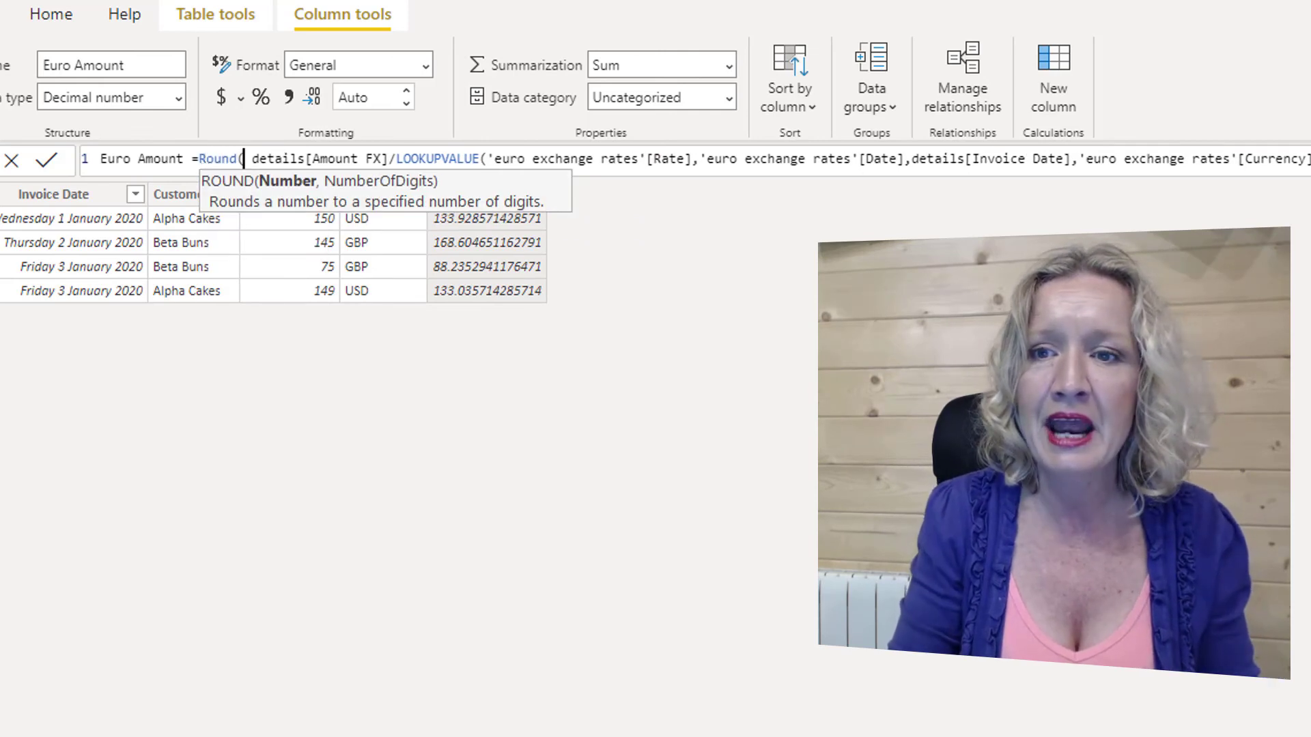
key(End)
text(,2))
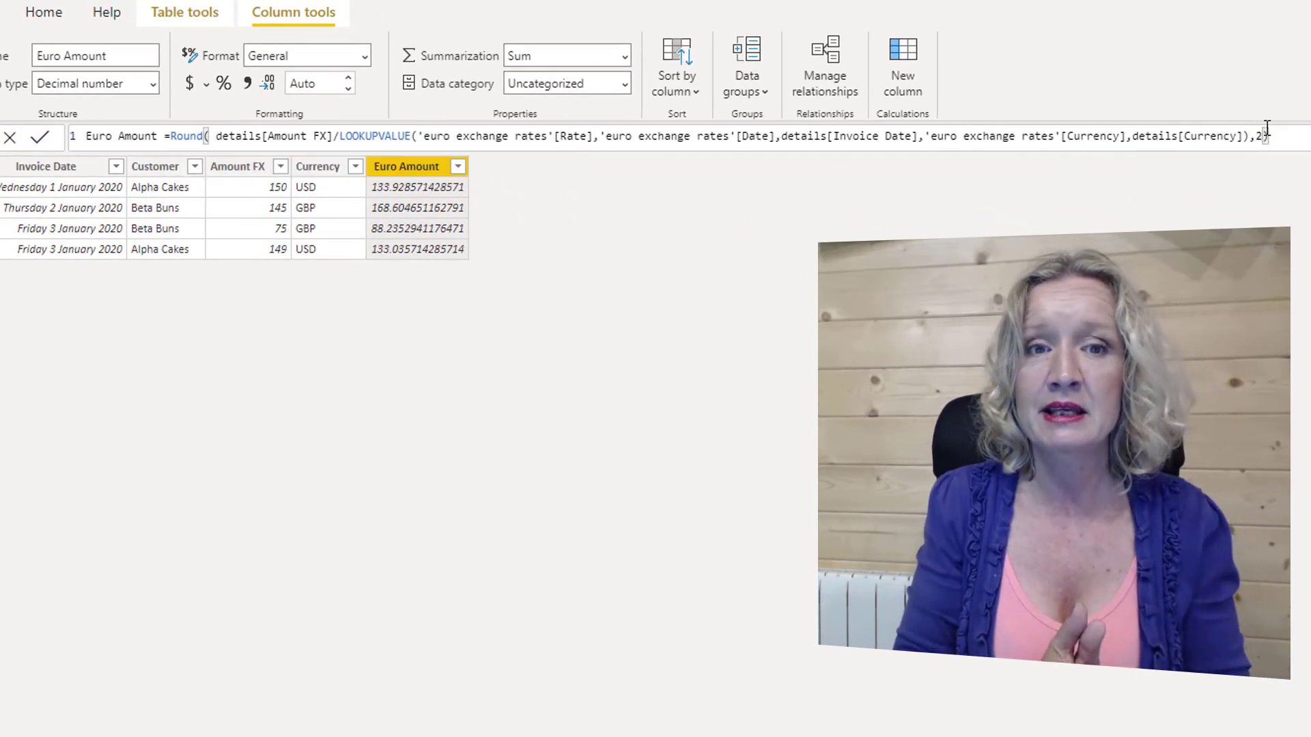
key(Return)
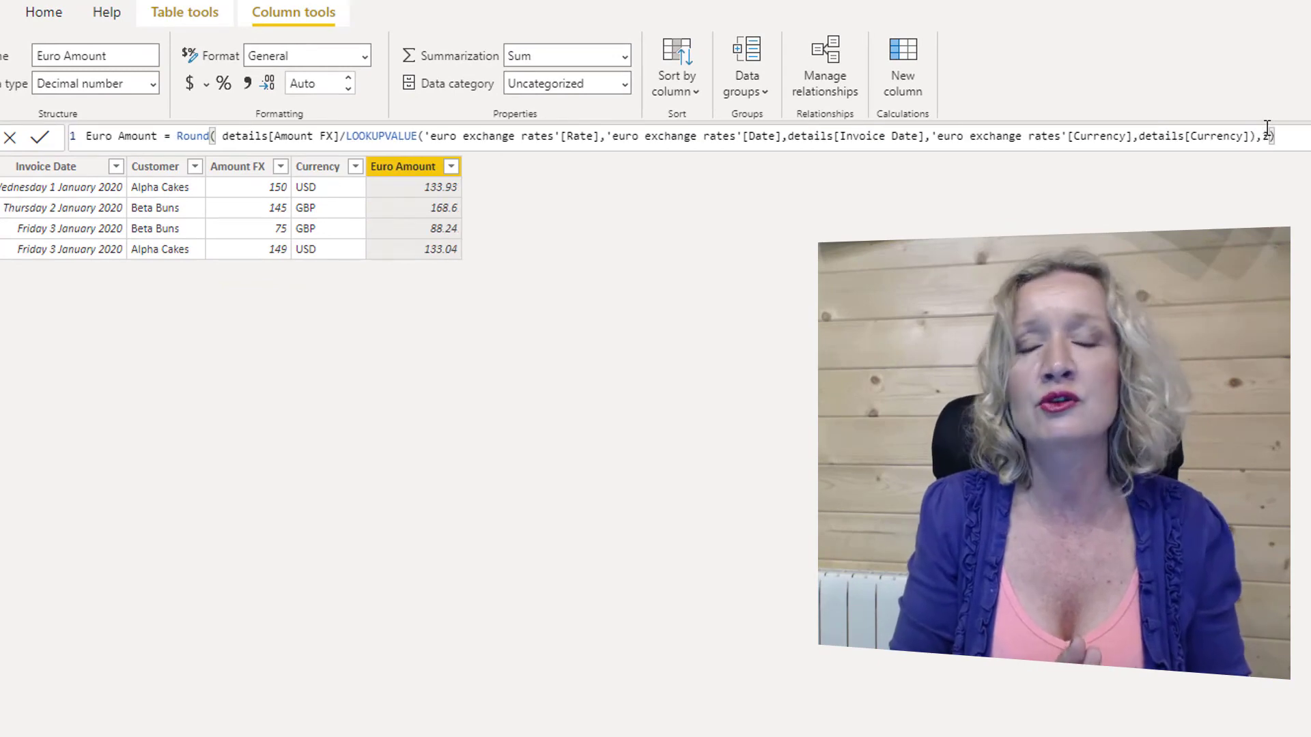